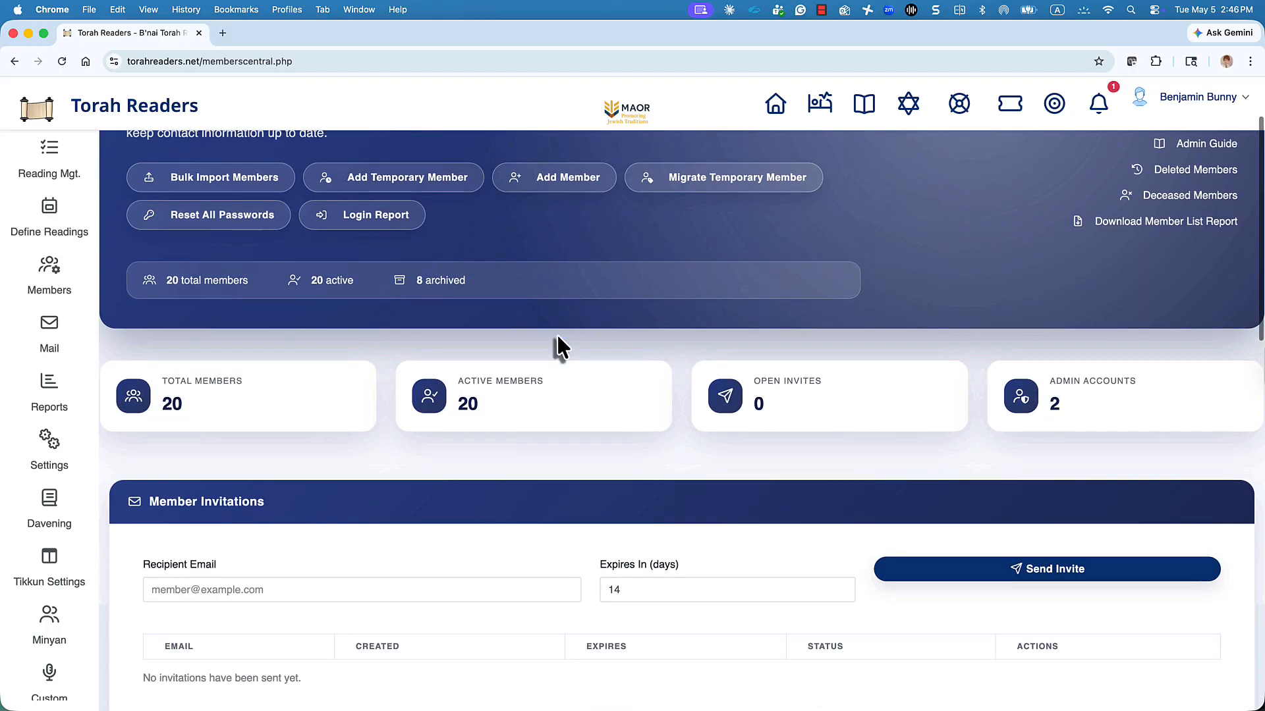
Step: Examine the member statistics, the Member Invitations section and the members table with its search and status columns
{"action": "scroll", "coordinate": [556, 333], "scroll_direction": "down", "scroll_amount": 1}
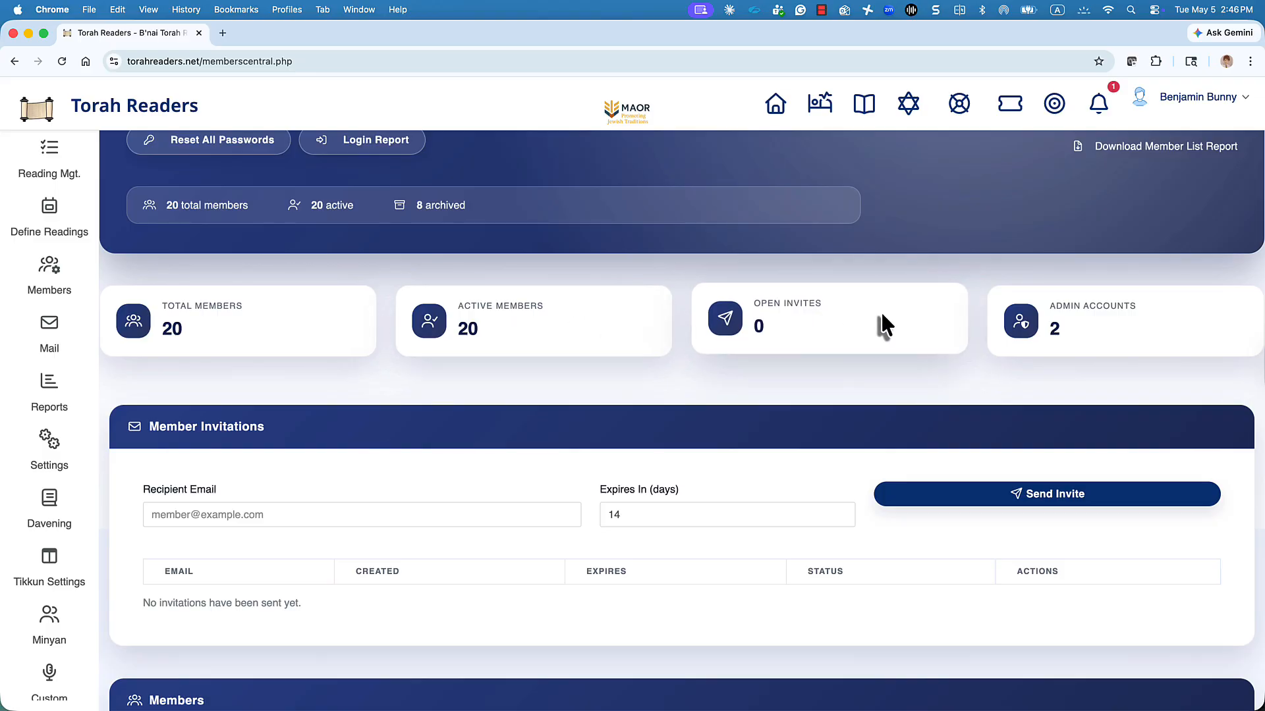
{"action": "scroll", "coordinate": [881, 314], "scroll_direction": "down", "scroll_amount": 1}
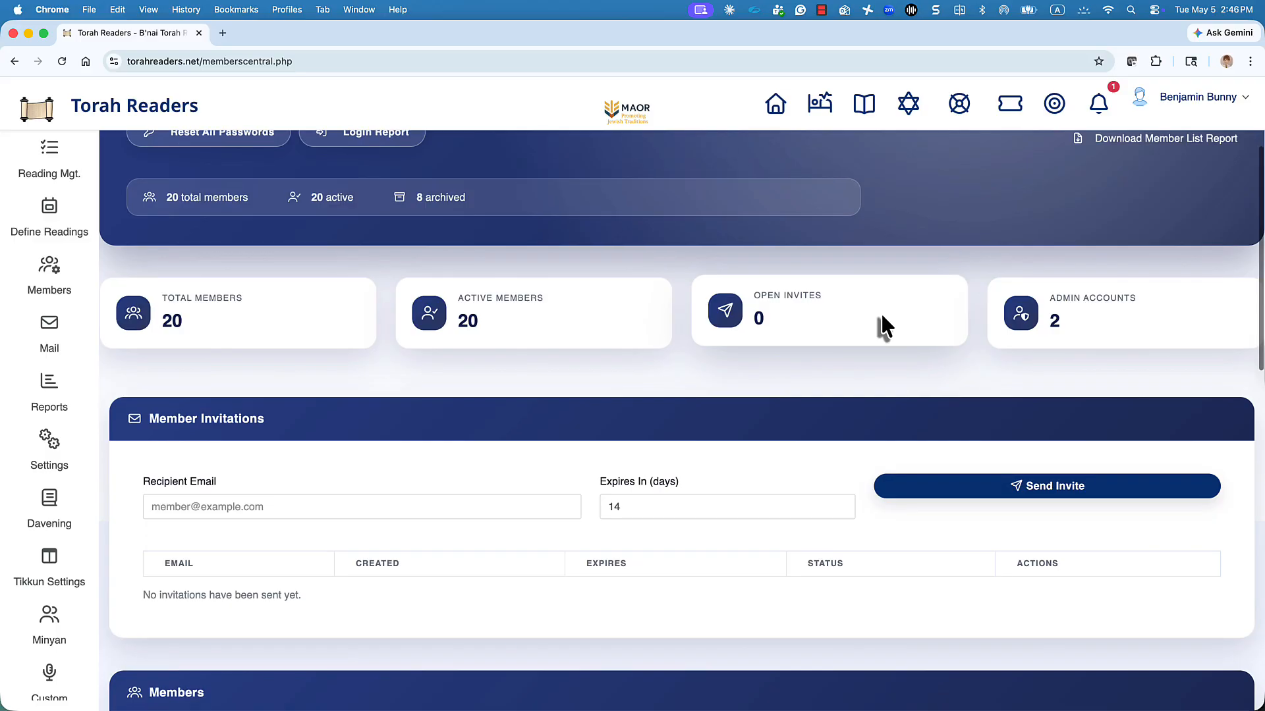
{"action": "scroll", "coordinate": [880, 313], "scroll_direction": "down", "scroll_amount": 3}
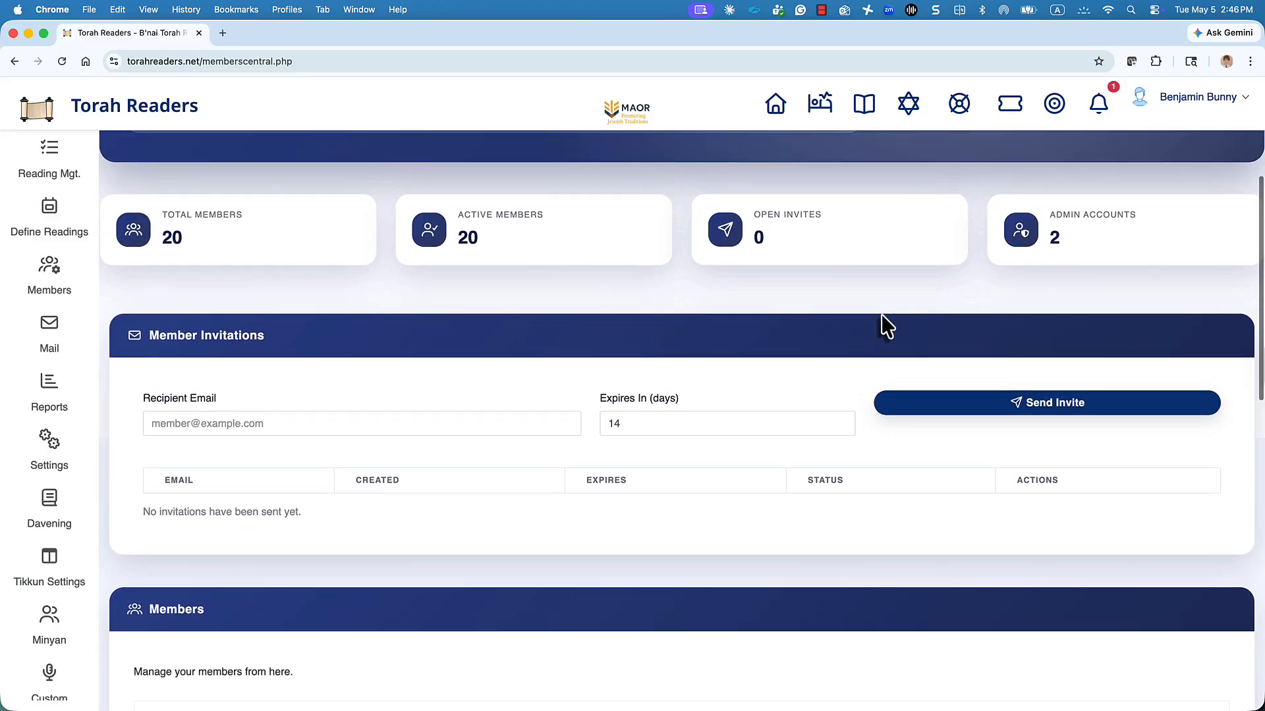
{"action": "scroll", "coordinate": [881, 314], "scroll_direction": "down", "scroll_amount": 4}
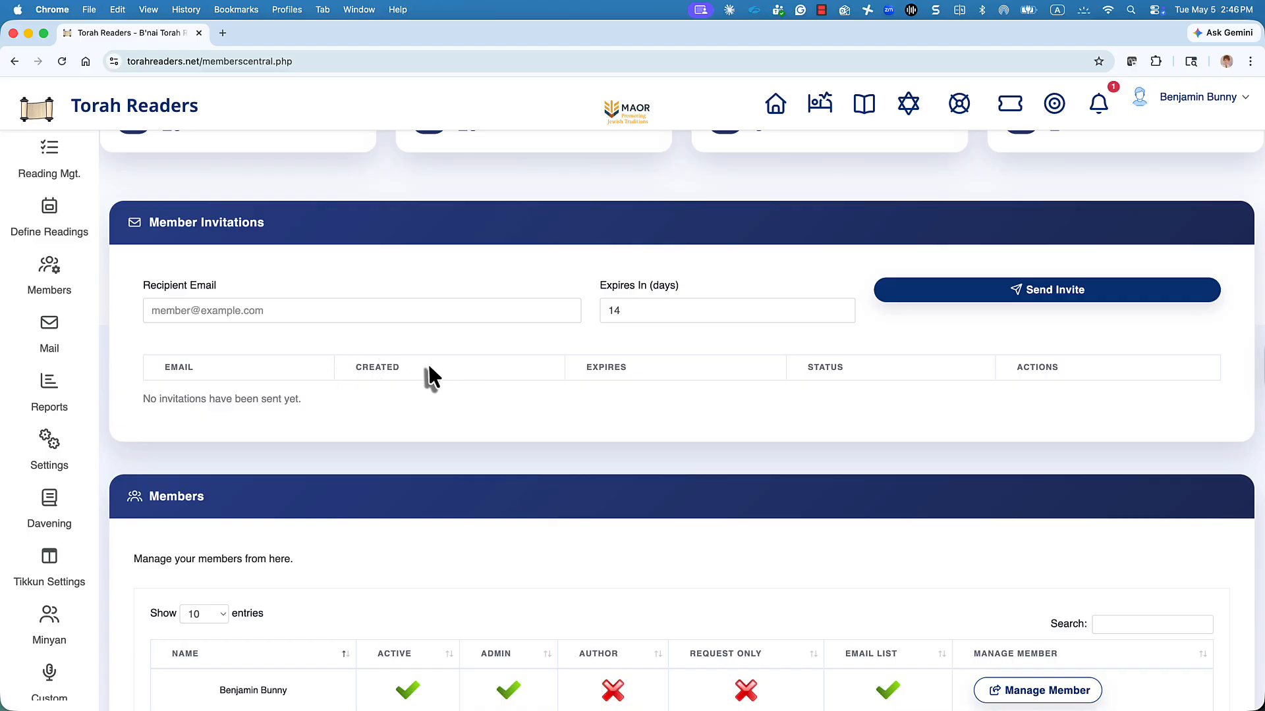
{"action": "scroll", "coordinate": [359, 360], "scroll_direction": "down", "scroll_amount": 5}
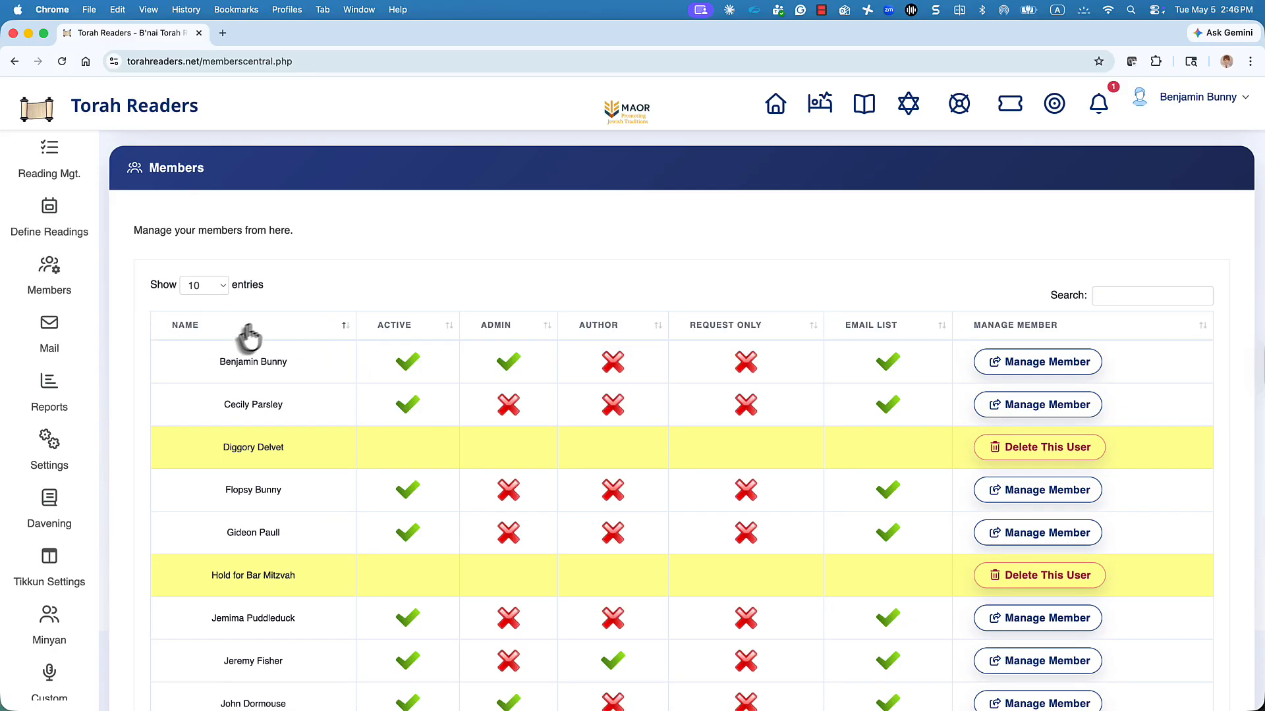
{"action": "left_click", "coordinate": [1103, 294]}
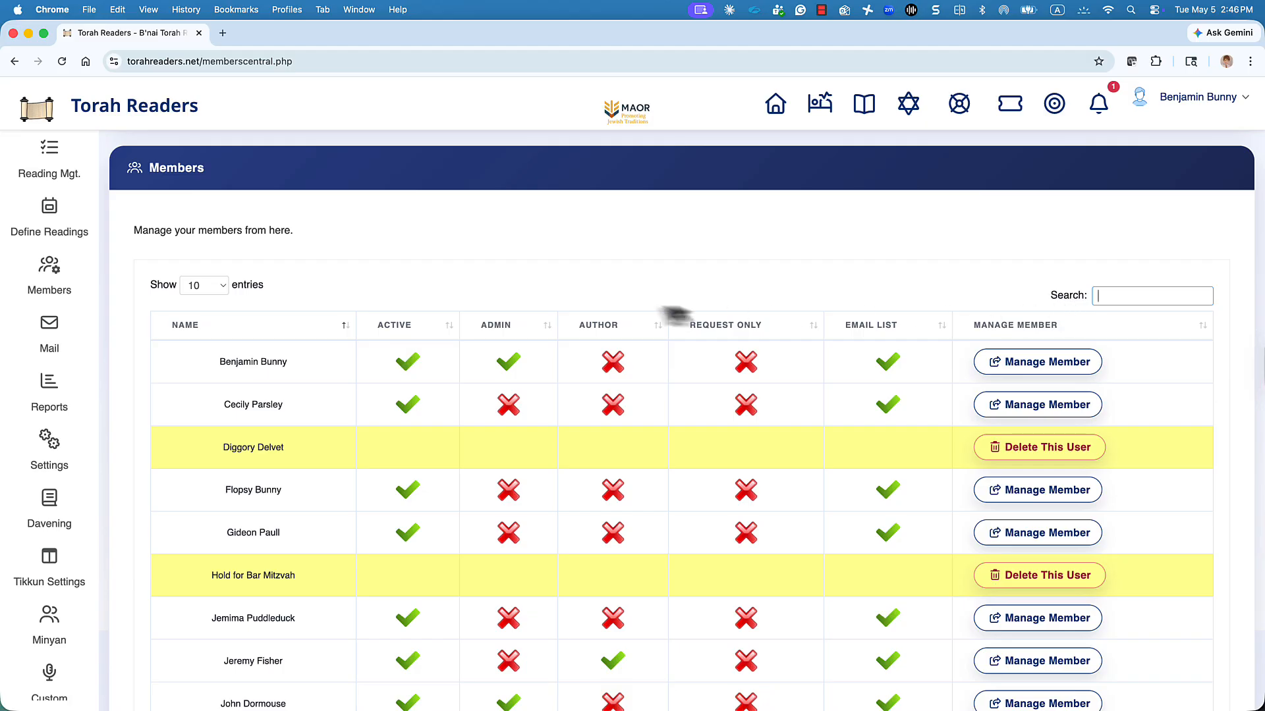
{"action": "left_click", "coordinate": [409, 366]}
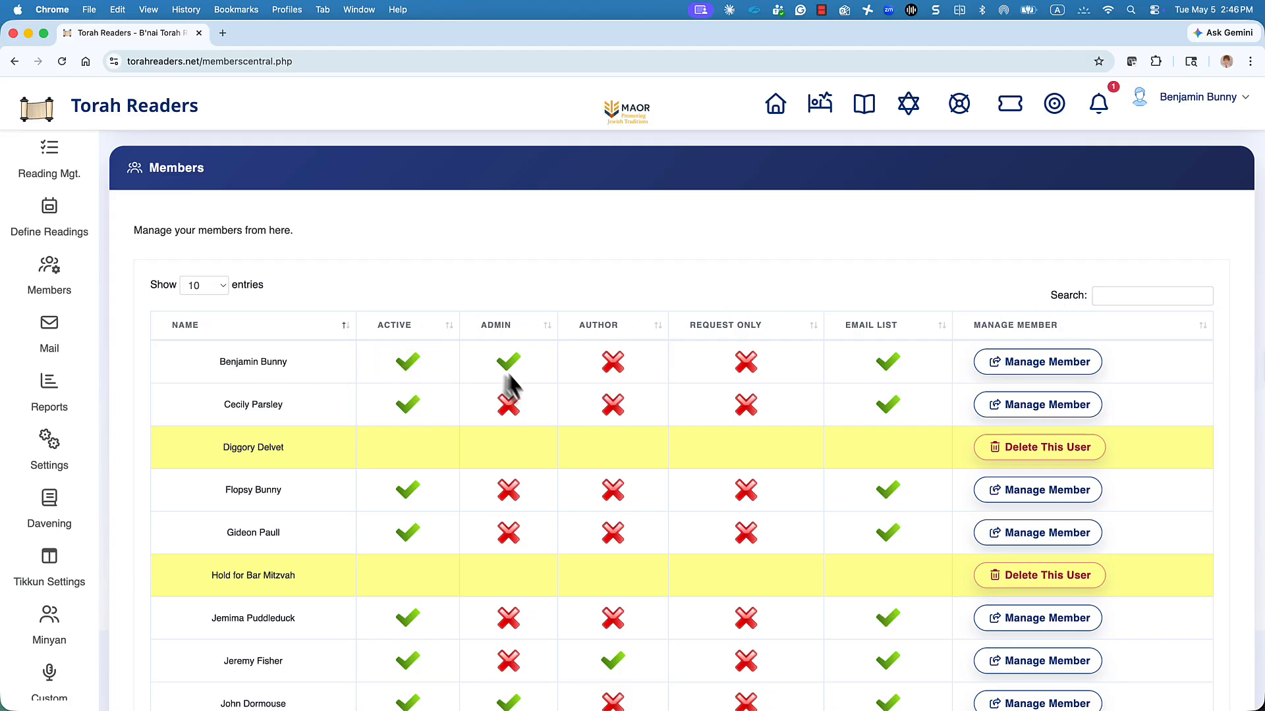
Step: Check the admin access prompt and the Manage Member details for the second listed member, leaving both without making changes
{"action": "left_click", "coordinate": [509, 405]}
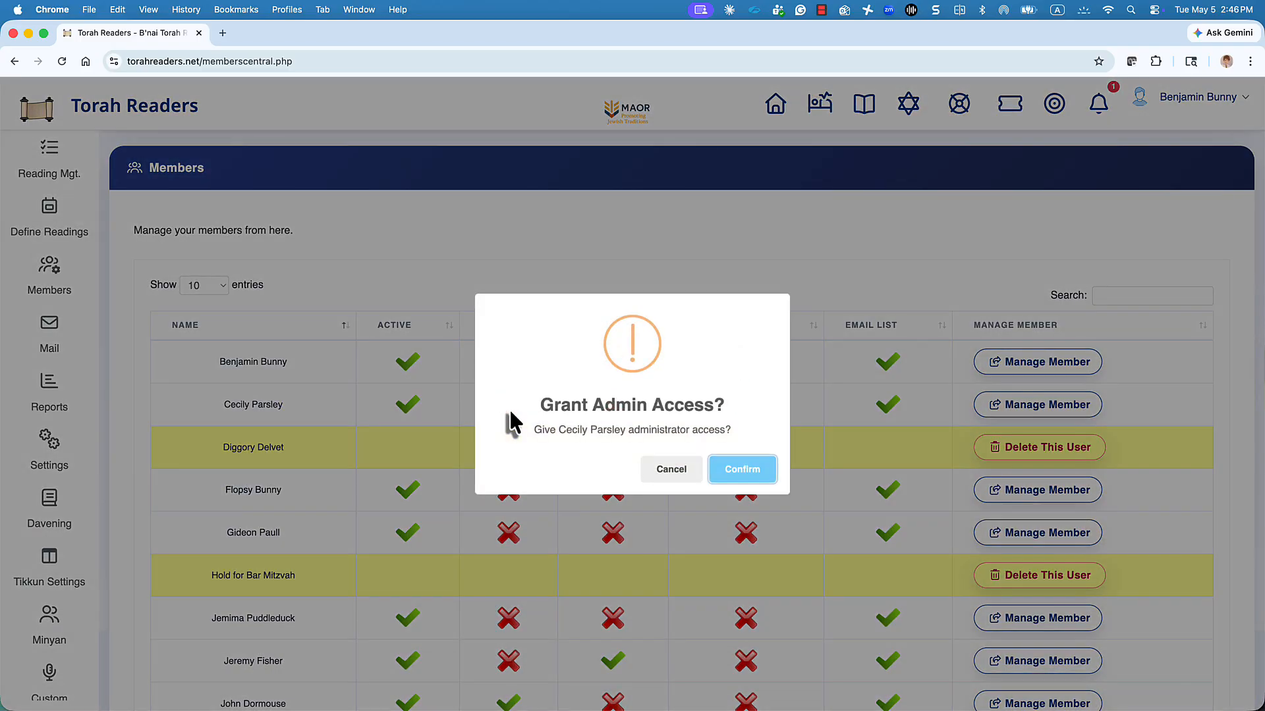
{"action": "left_click", "coordinate": [673, 471]}
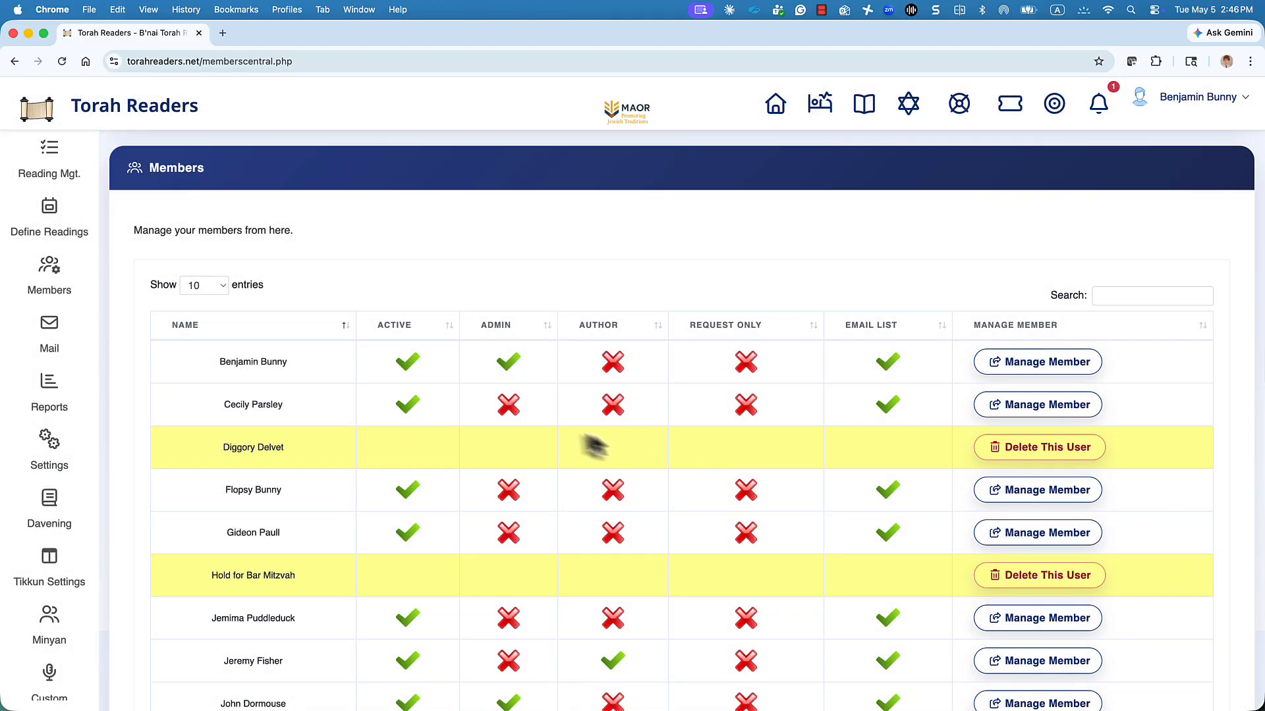
{"action": "left_click", "coordinate": [999, 407]}
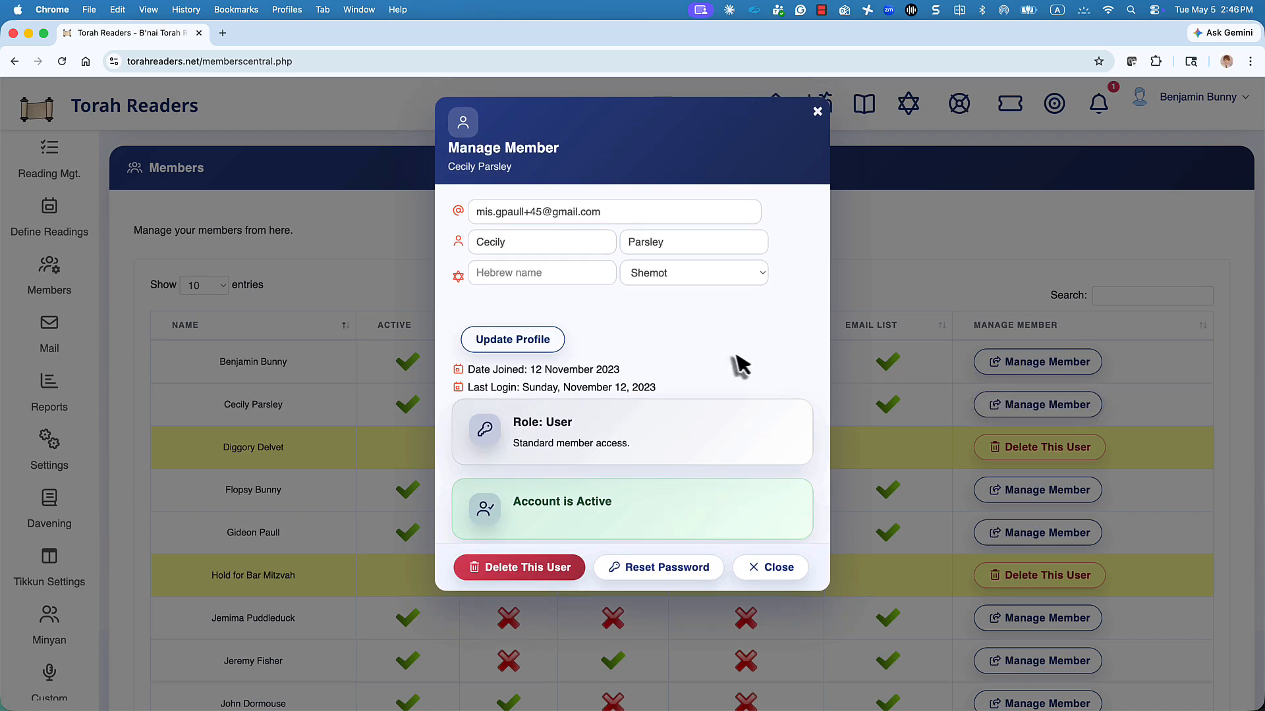
{"action": "scroll", "coordinate": [732, 356], "scroll_direction": "down", "scroll_amount": 5}
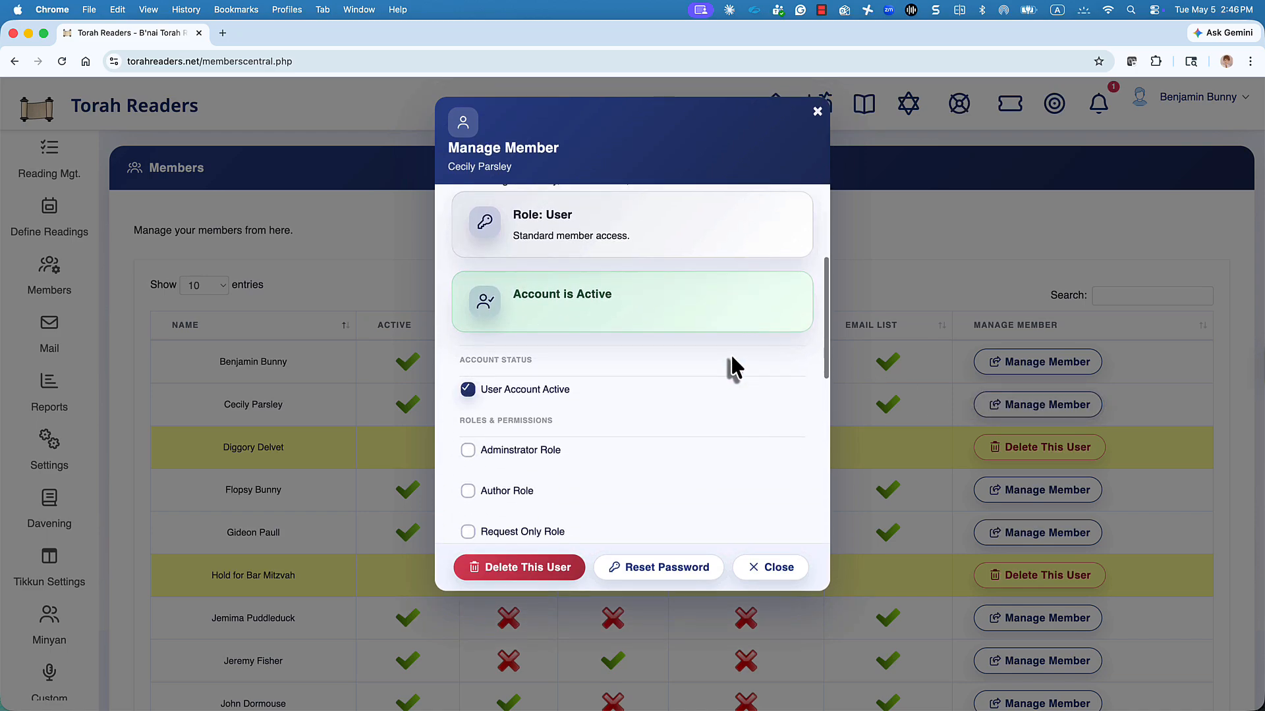
{"action": "left_click", "coordinate": [768, 568]}
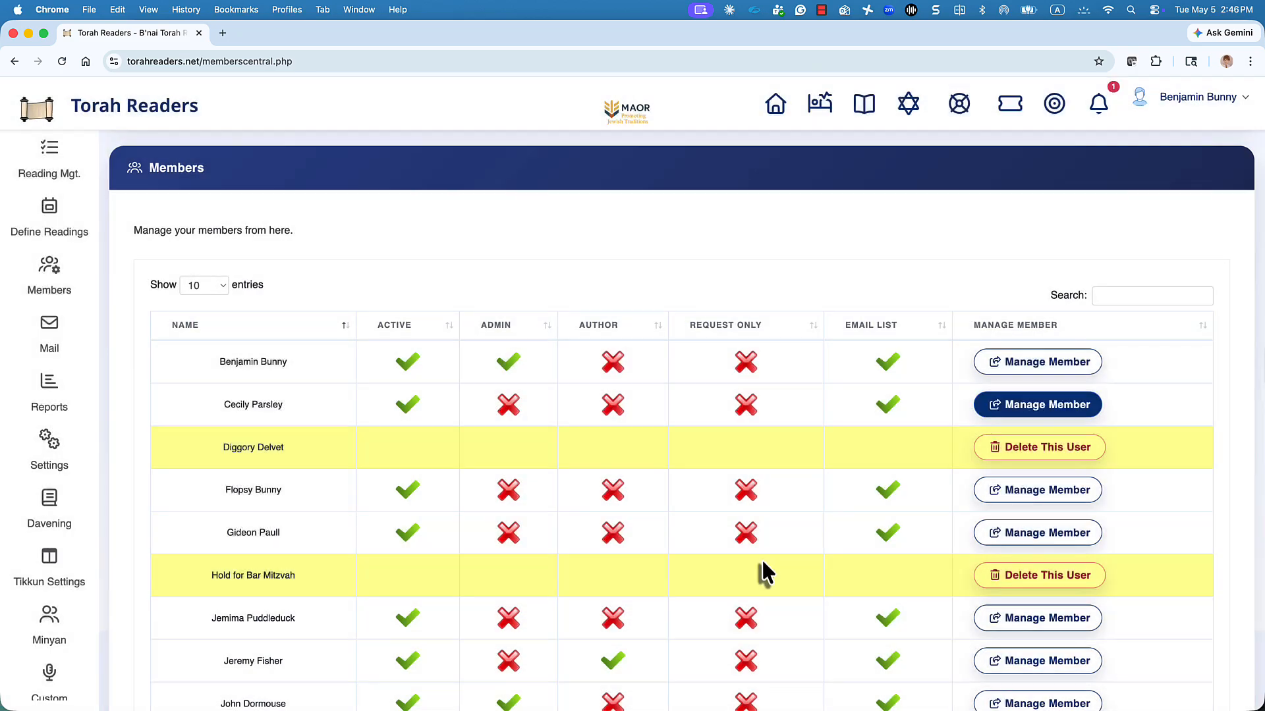
Step: Show 25 entries per page in the members table and look through the full member list
{"action": "scroll", "coordinate": [757, 540], "scroll_direction": "down", "scroll_amount": 4}
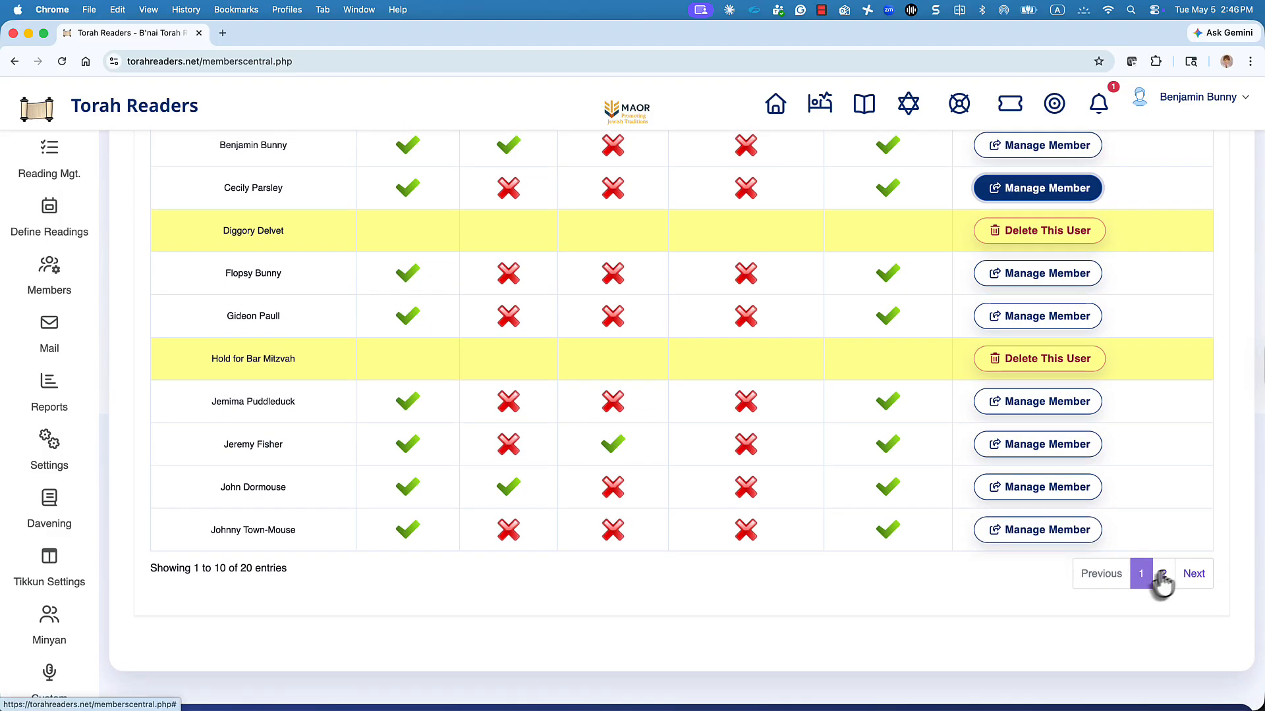
{"action": "scroll", "coordinate": [1068, 540], "scroll_direction": "up", "scroll_amount": 5}
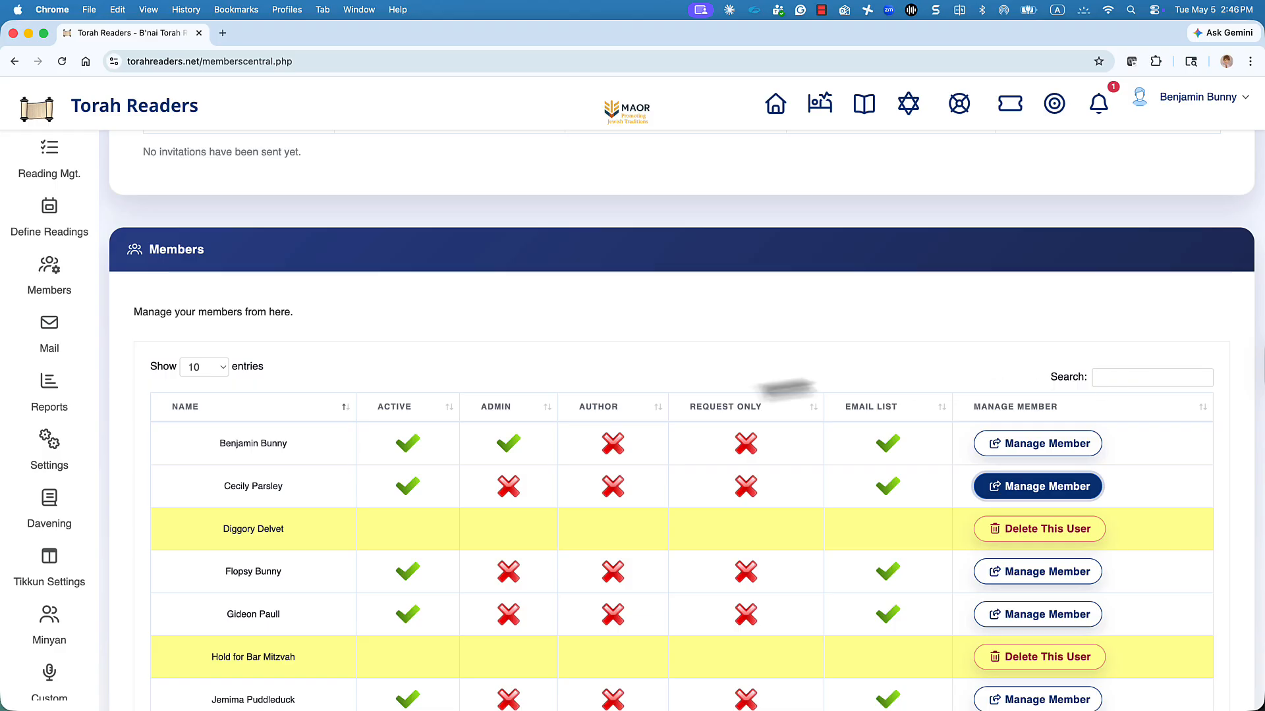
{"action": "left_click", "coordinate": [223, 368]}
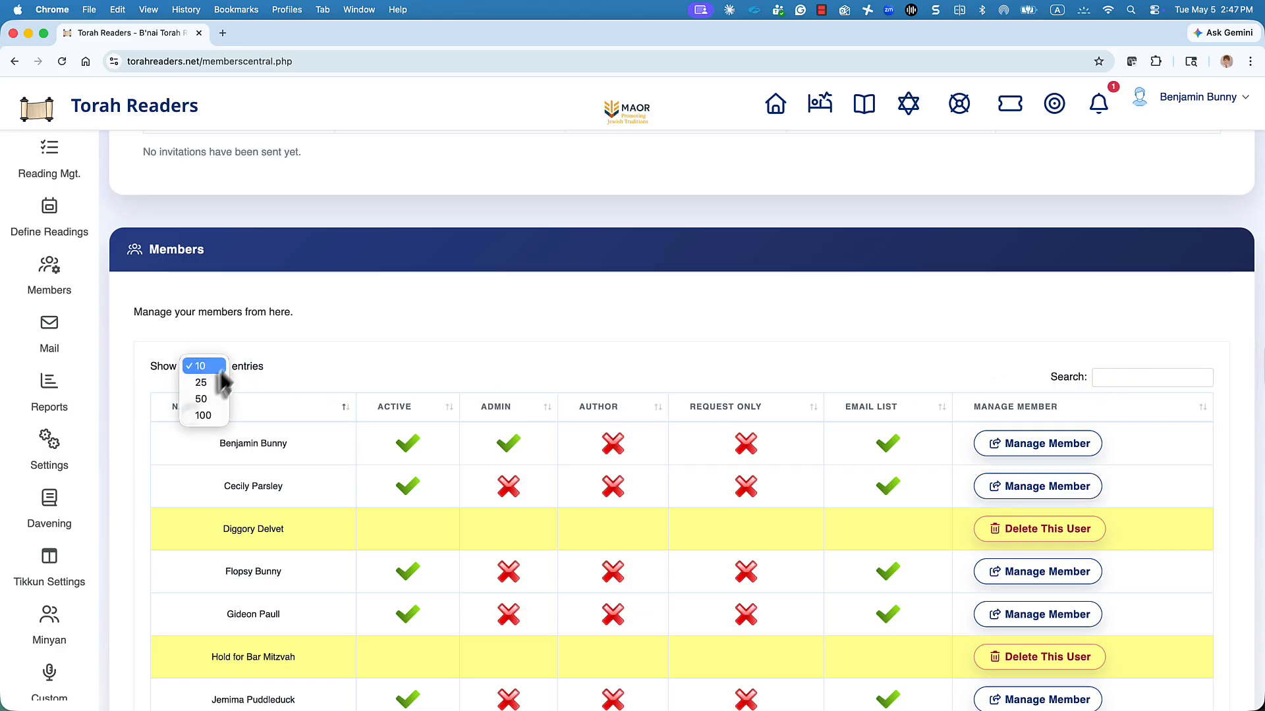
{"action": "left_click", "coordinate": [263, 405]}
{"action": "scroll", "coordinate": [334, 422], "scroll_direction": "down", "scroll_amount": 10}
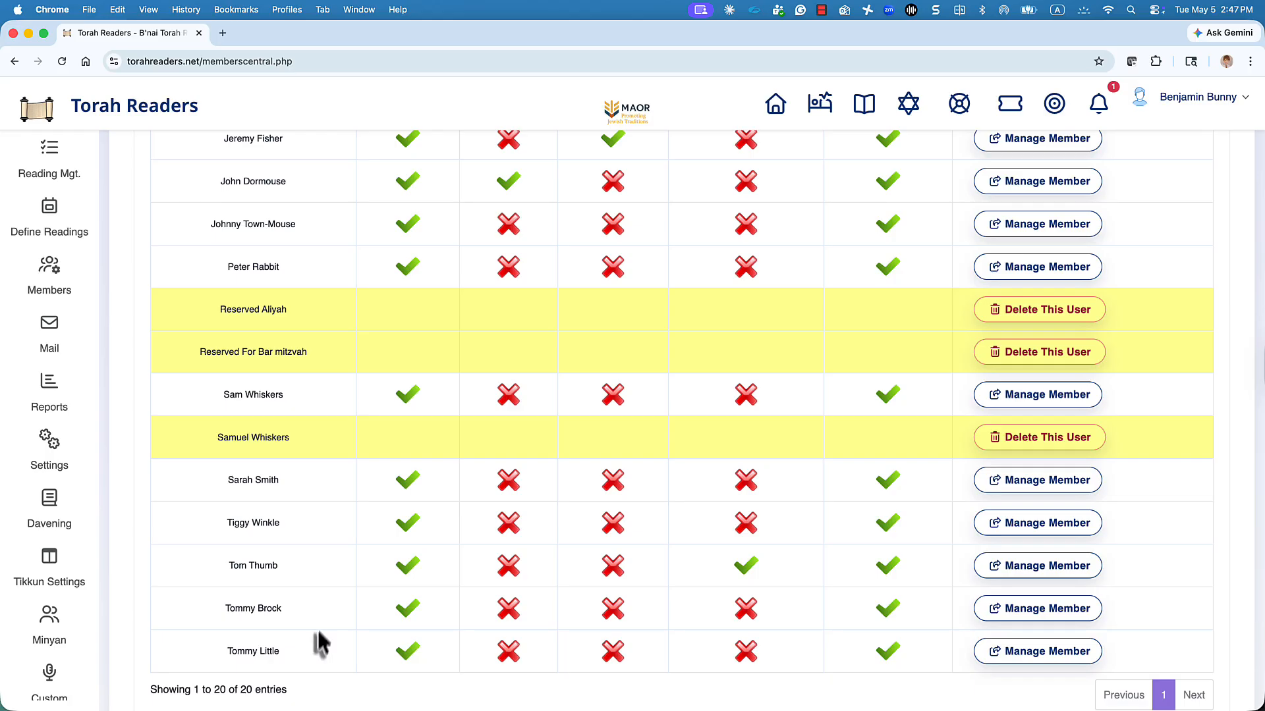
{"action": "scroll", "coordinate": [317, 632], "scroll_direction": "up", "scroll_amount": 8}
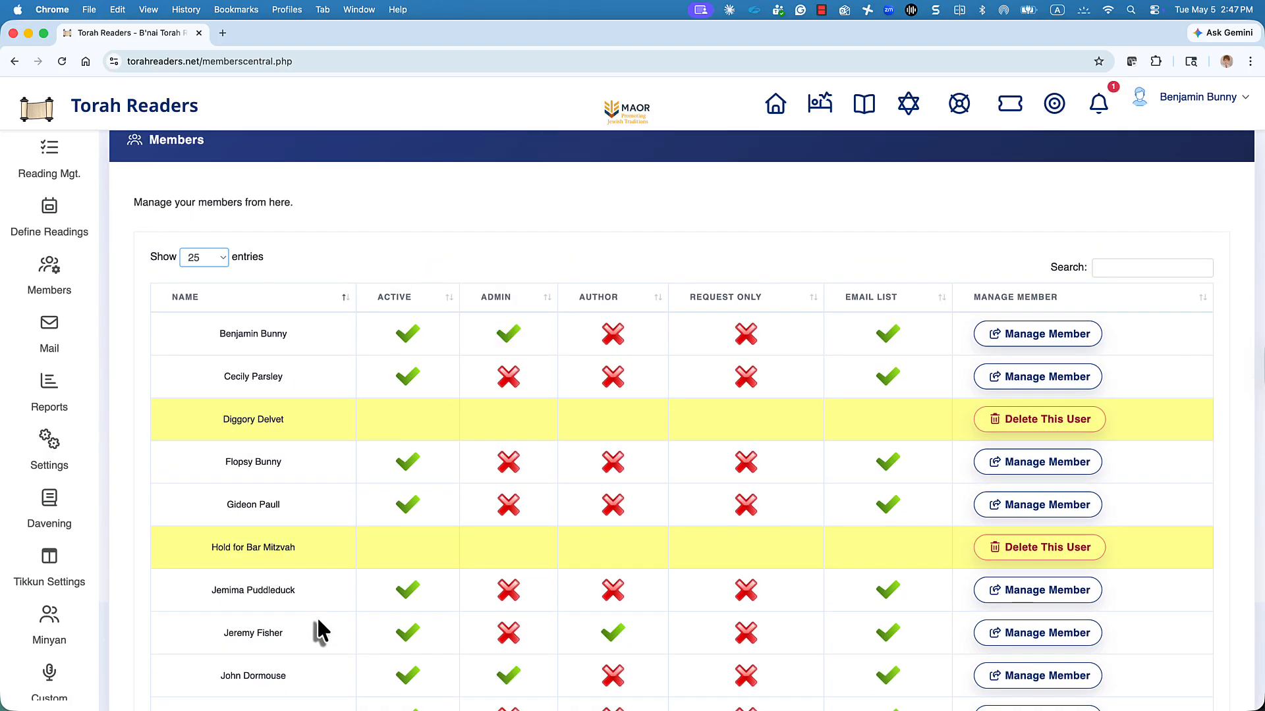
{"action": "scroll", "coordinate": [318, 615], "scroll_direction": "up", "scroll_amount": 10}
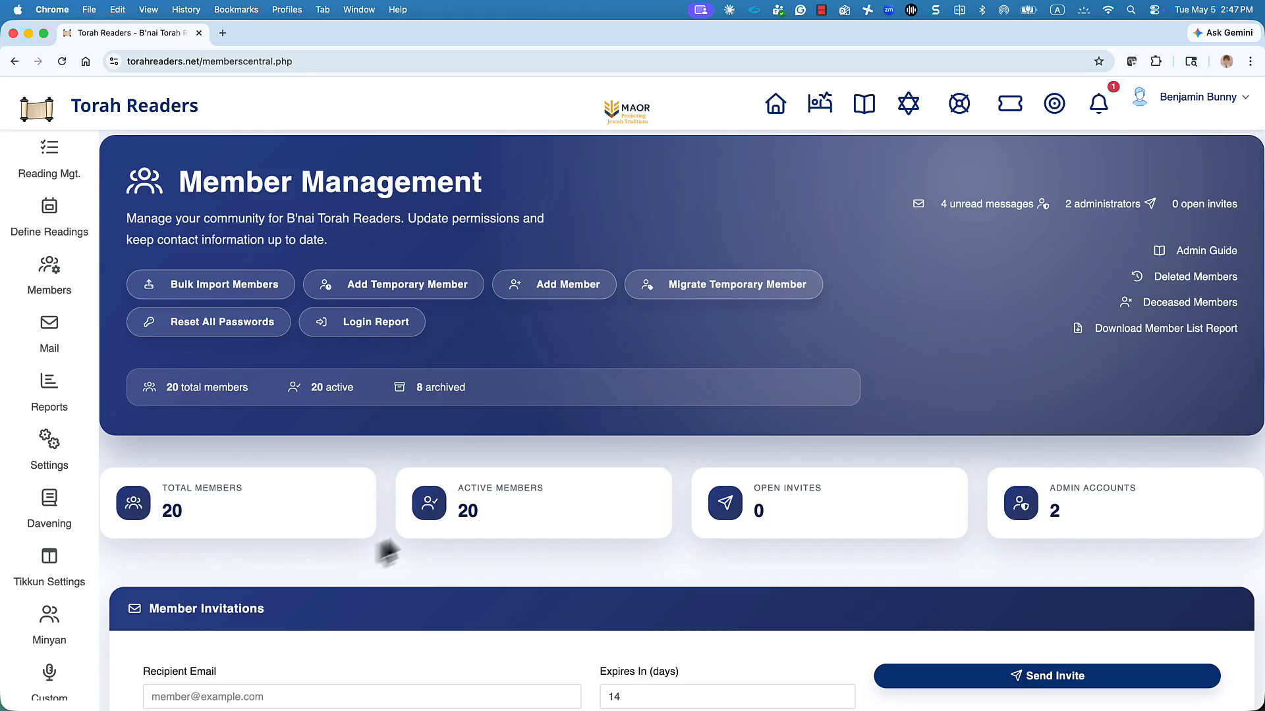
Step: Open the bulk member import and check the firstname, lastname, email and hebname headers of the TR-Importdata workbook in Excel
{"action": "left_click", "coordinate": [239, 290]}
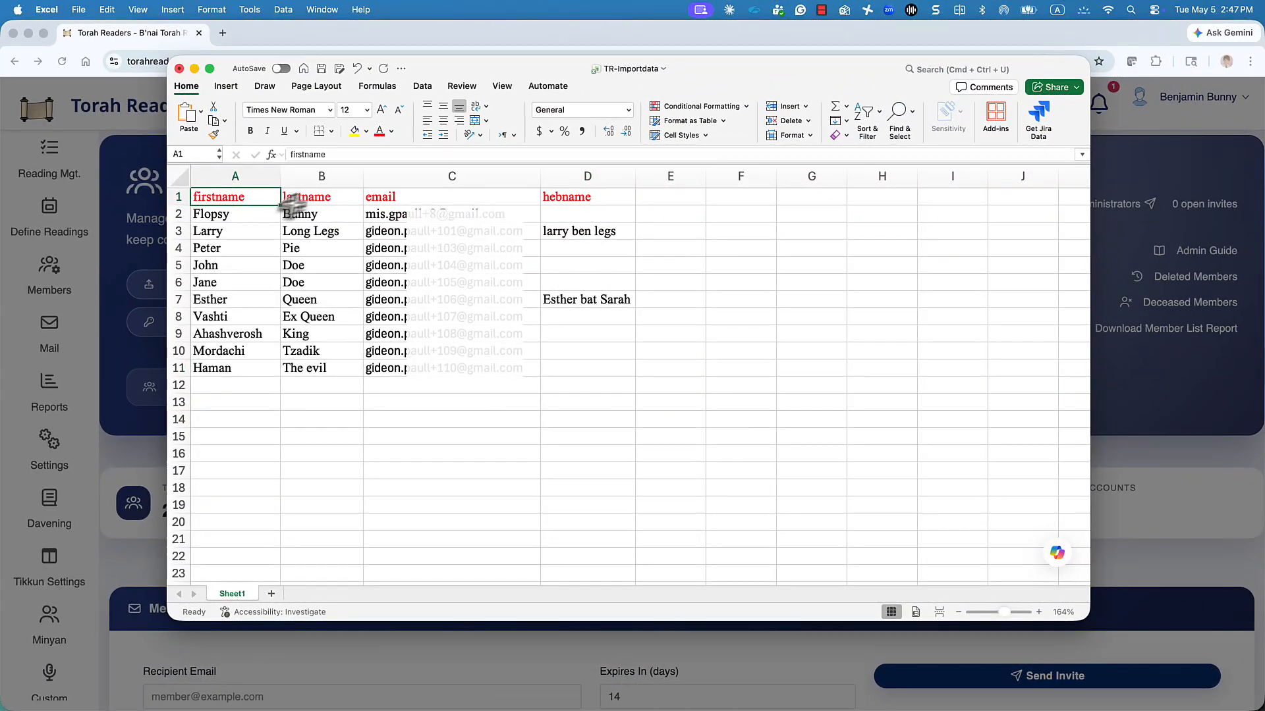
{"action": "left_click", "coordinate": [294, 198]}
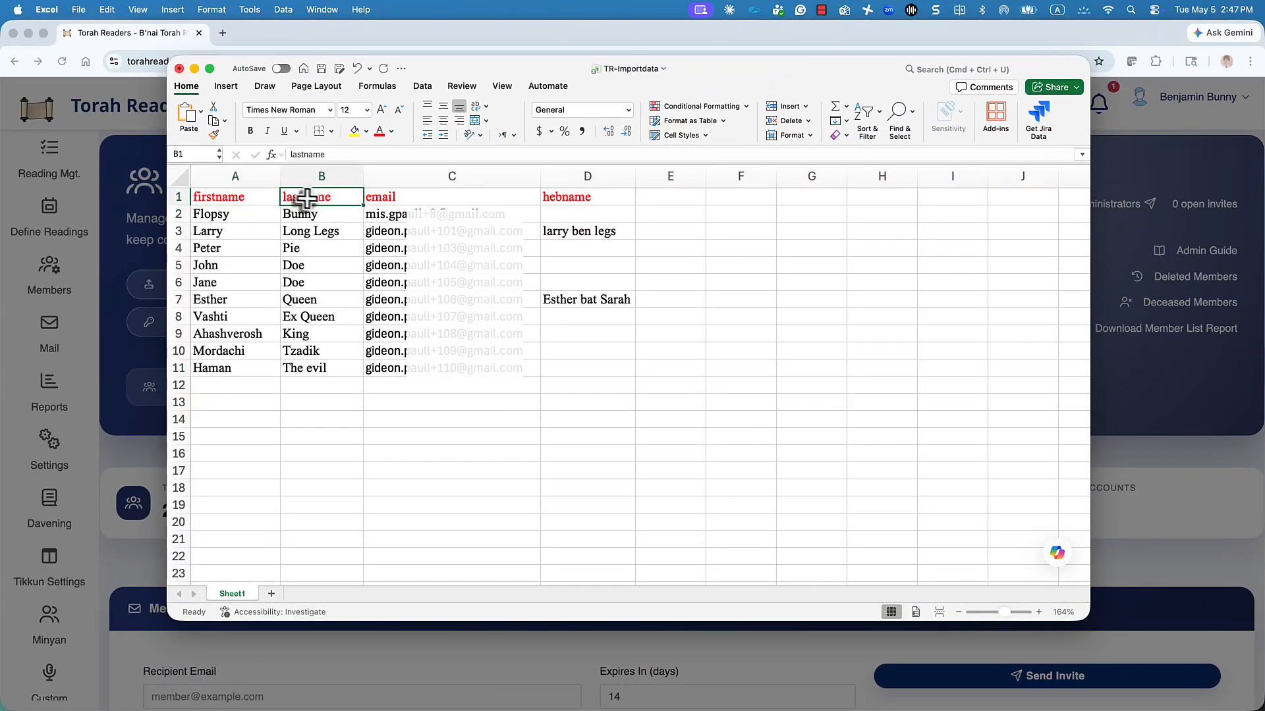
{"action": "left_click", "coordinate": [402, 197]}
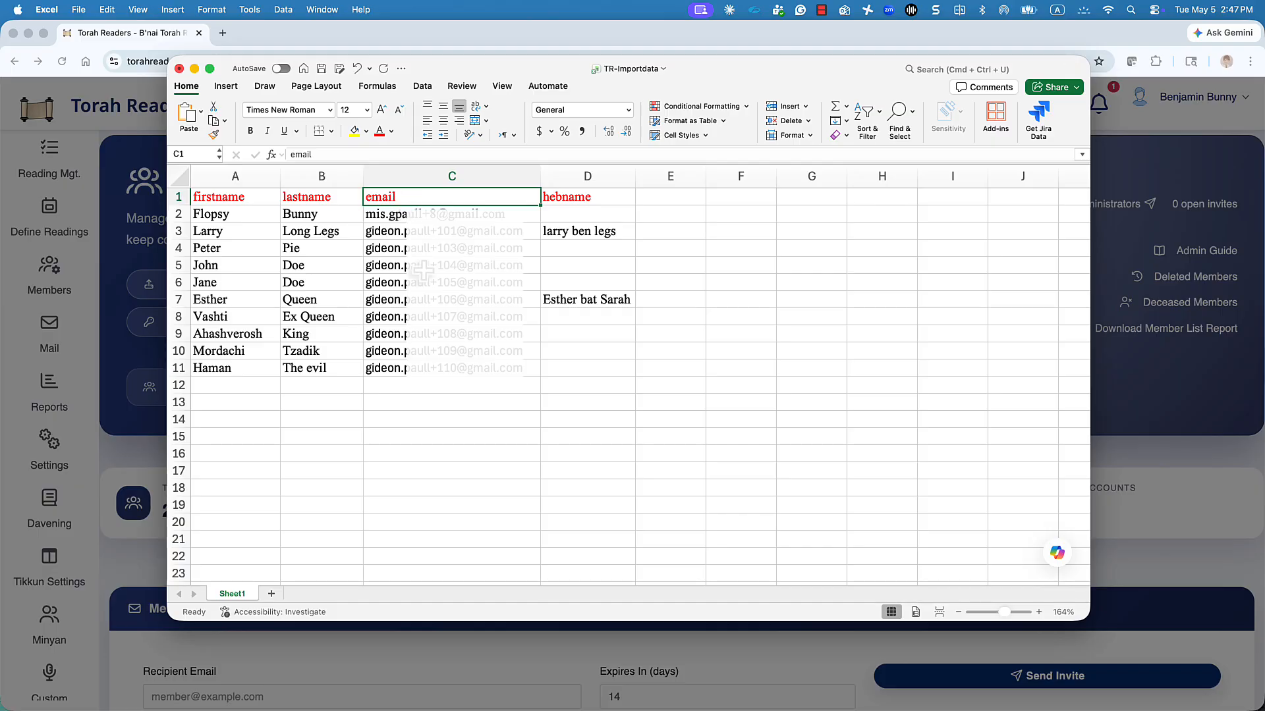
{"action": "left_click", "coordinate": [570, 197]}
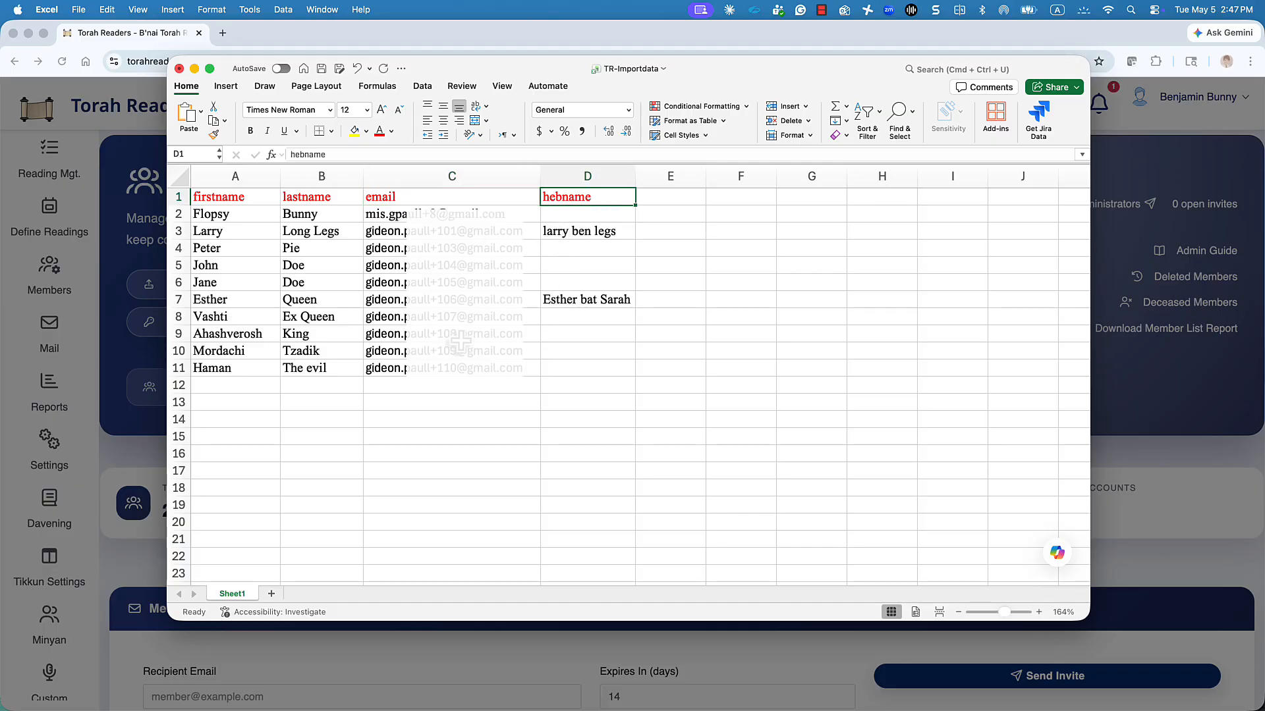
{"action": "double_click", "coordinate": [712, 74]}
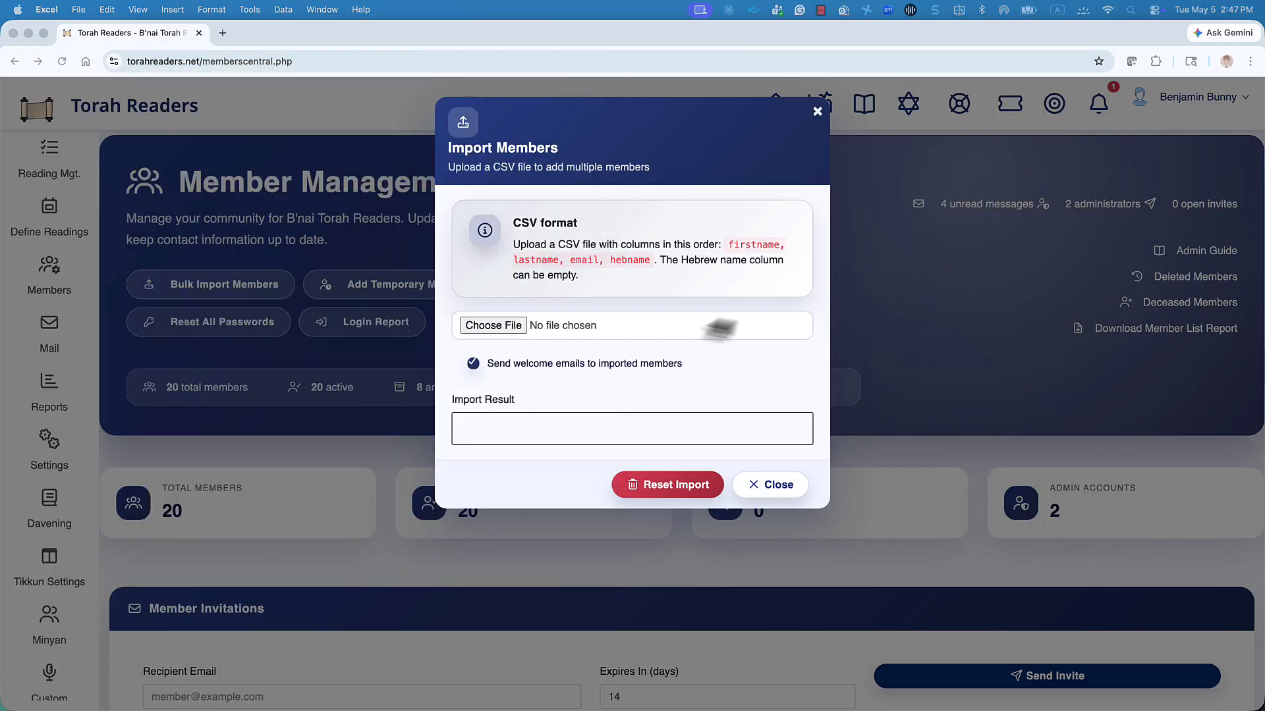
Step: Try to load TR-Importdata.xlsx from Documents as the member import file
{"action": "left_click", "coordinate": [511, 325]}
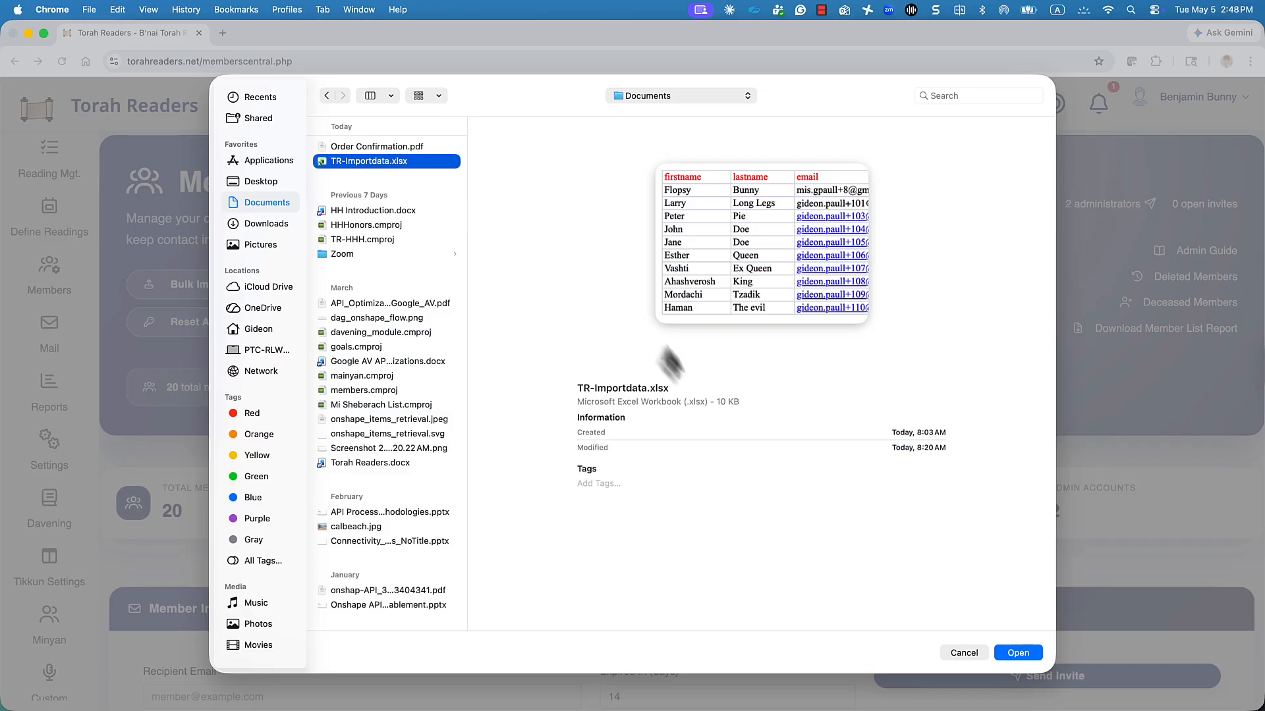
{"action": "left_click", "coordinate": [1018, 653]}
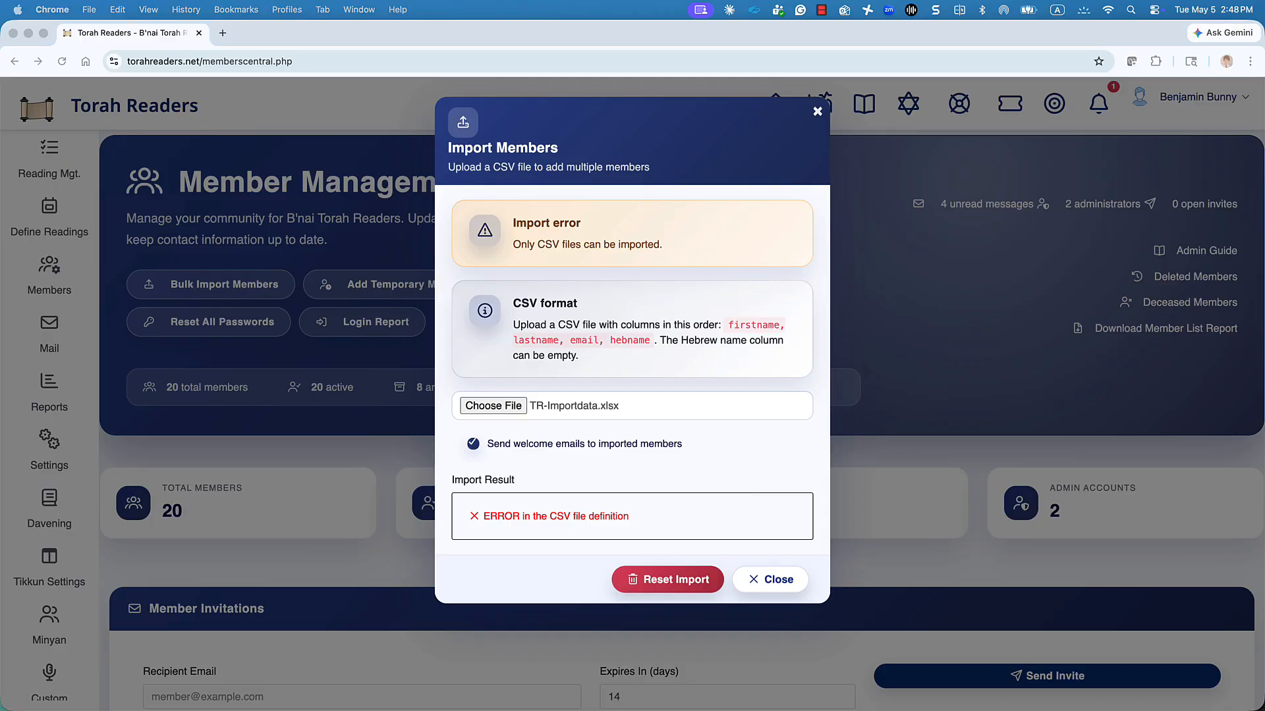
Step: Save the TR-Importdata workbook from Excel to Documents as CSV UTF-8 (Comma delimited), and load TR-Importdata.csv into the member import
{"action": "left_click_drag", "start_coordinate": [0, 165], "coordinate": [811, 160]}
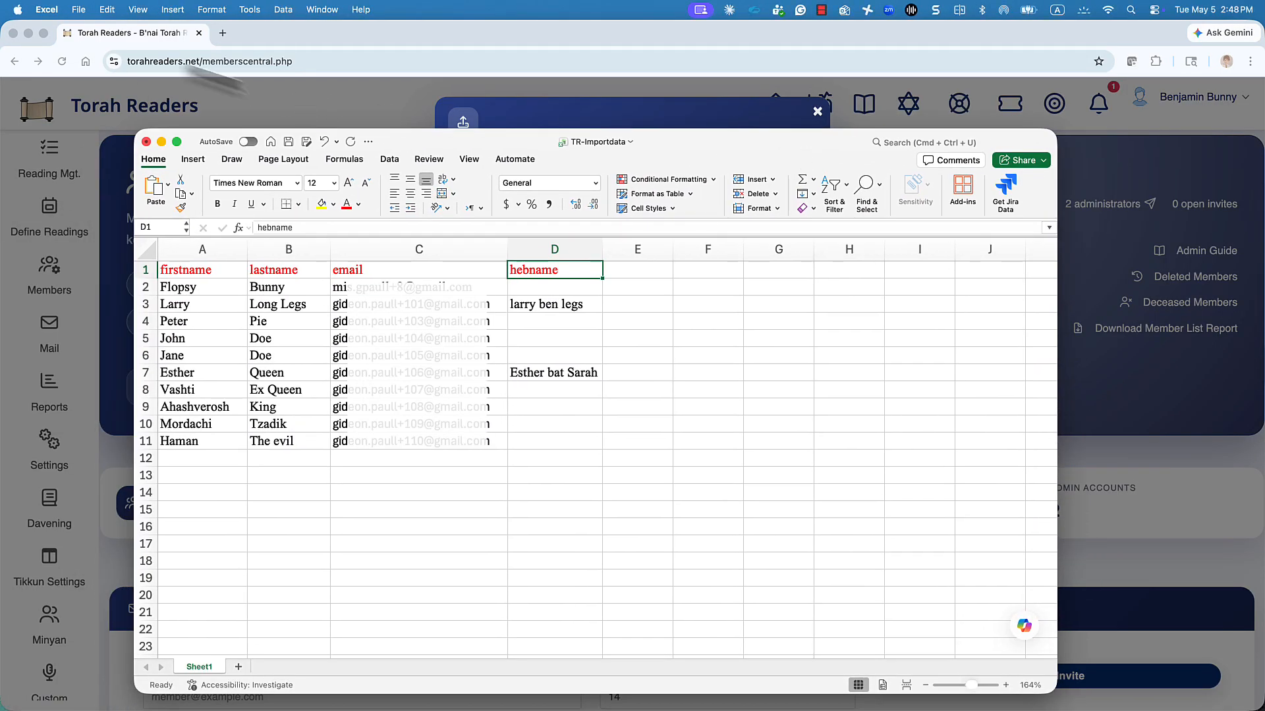
{"action": "left_click", "coordinate": [80, 12]}
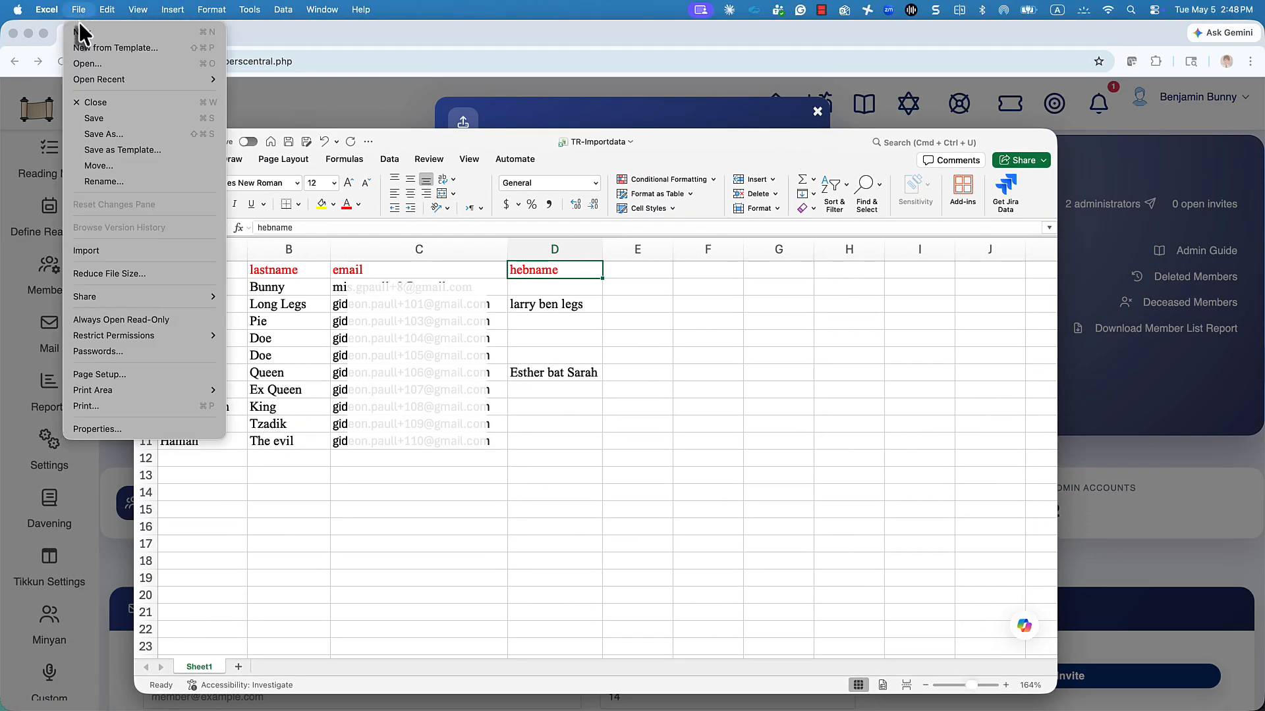
{"action": "left_click", "coordinate": [93, 140]}
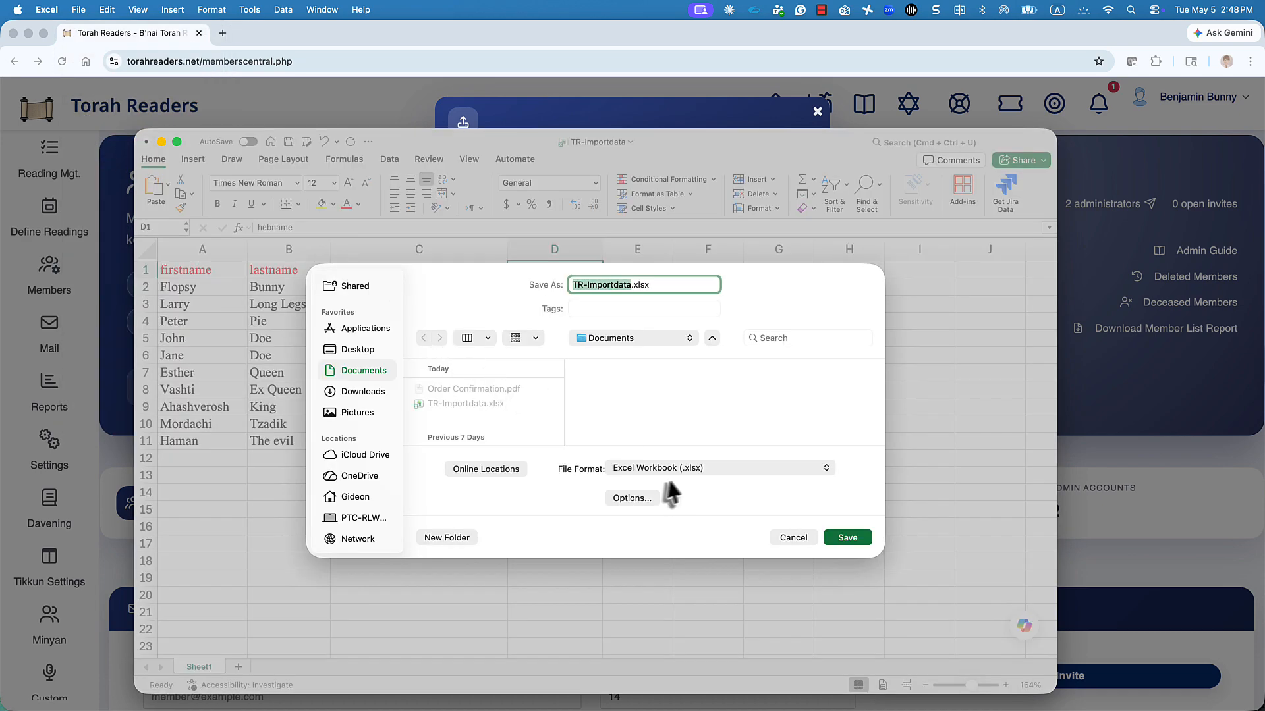
{"action": "left_click", "coordinate": [681, 469]}
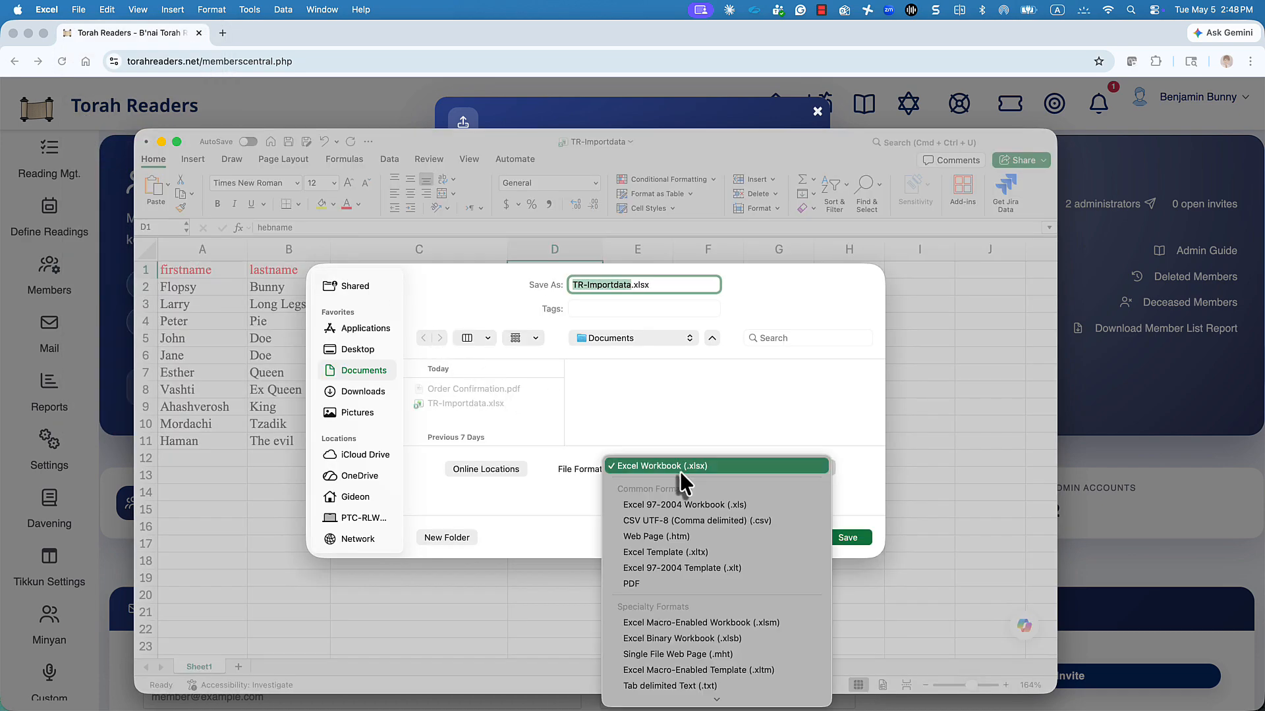
{"action": "left_click", "coordinate": [677, 521]}
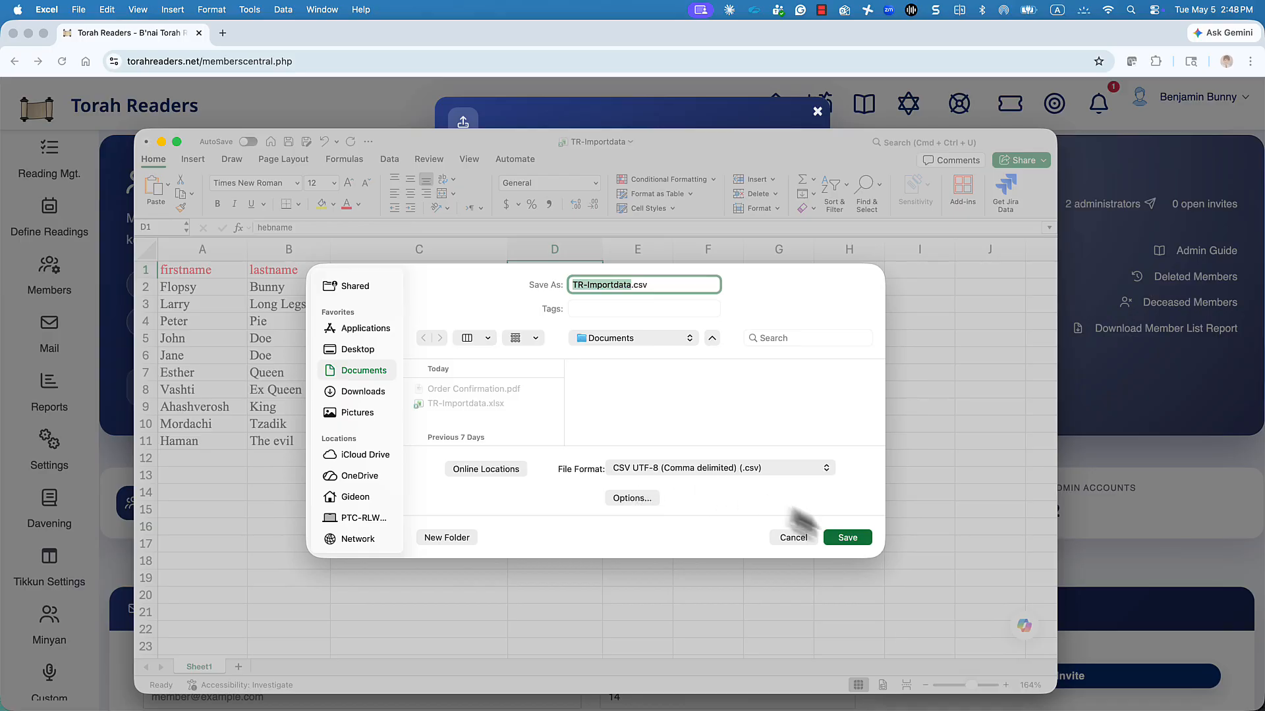
{"action": "left_click", "coordinate": [856, 537]}
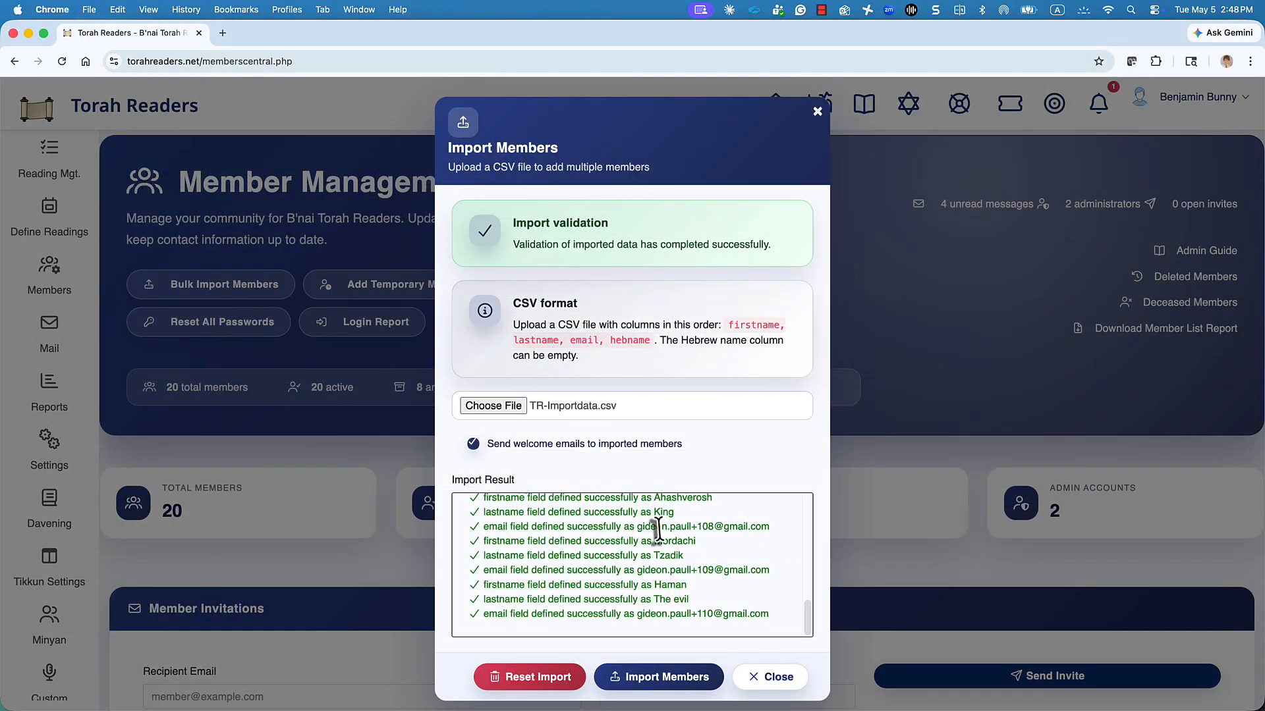
Step: Review the import validation results and import the members from TR-Importdata.csv without sending welcome emails
{"action": "scroll", "coordinate": [656, 525], "scroll_direction": "up", "scroll_amount": 10}
{"action": "scroll", "coordinate": [656, 525], "scroll_direction": "up", "scroll_amount": 3}
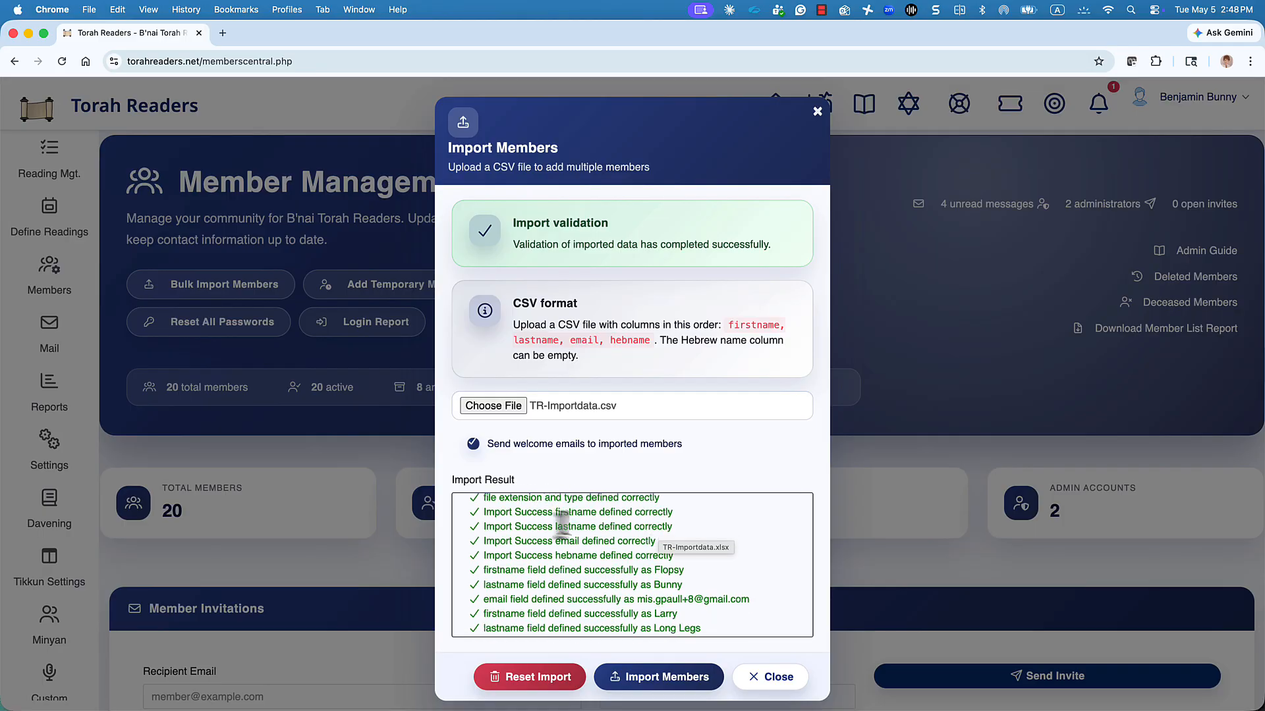
{"action": "scroll", "coordinate": [576, 552], "scroll_direction": "down", "scroll_amount": 5}
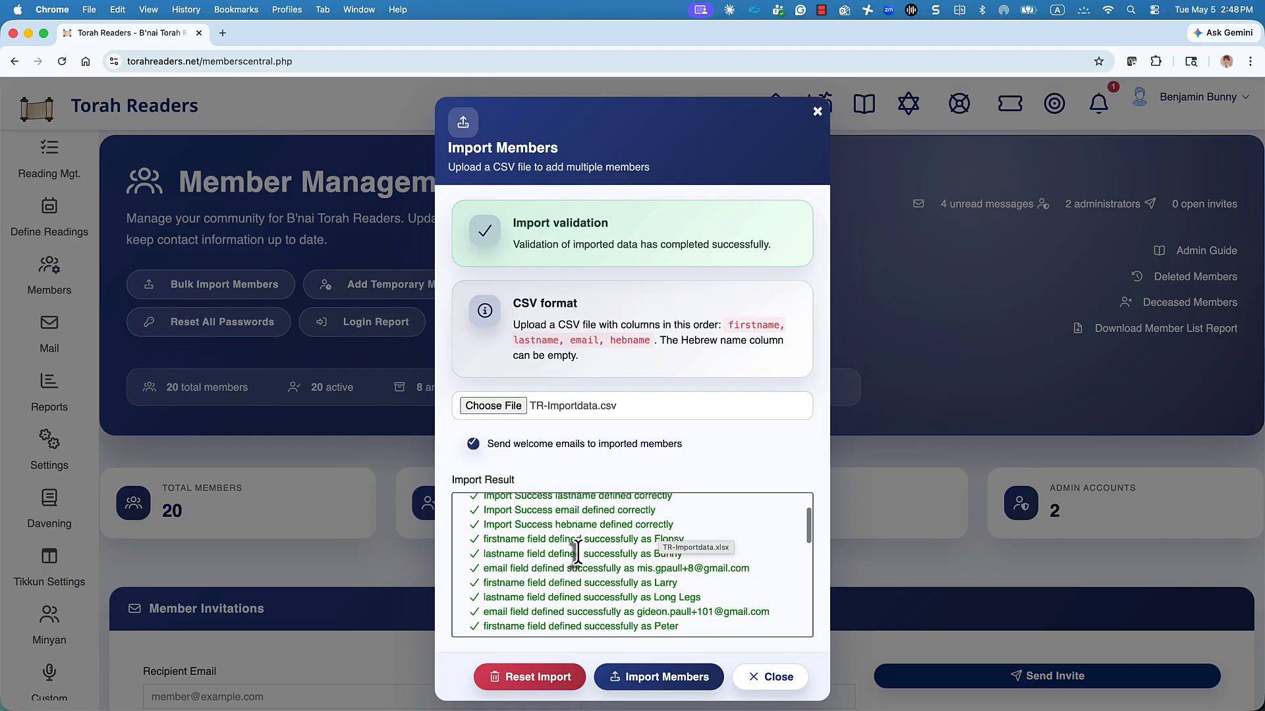
{"action": "scroll", "coordinate": [576, 552], "scroll_direction": "down", "scroll_amount": 10}
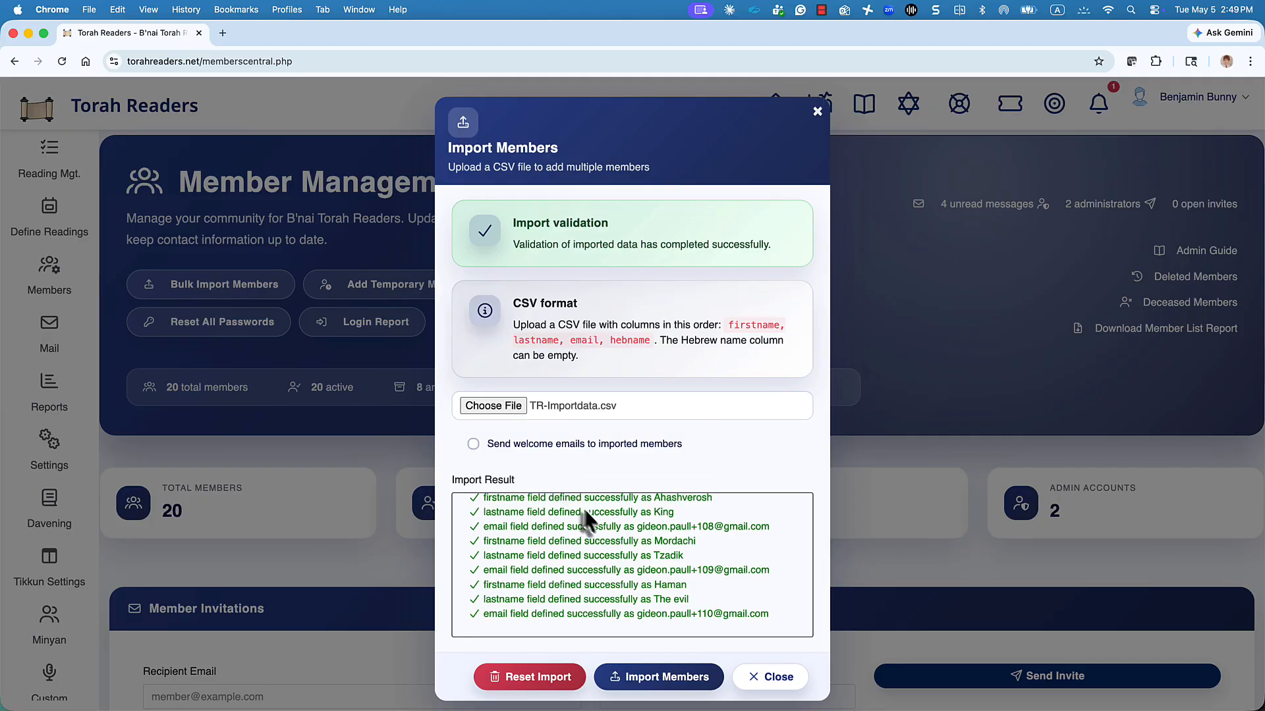
{"action": "left_click", "coordinate": [649, 681]}
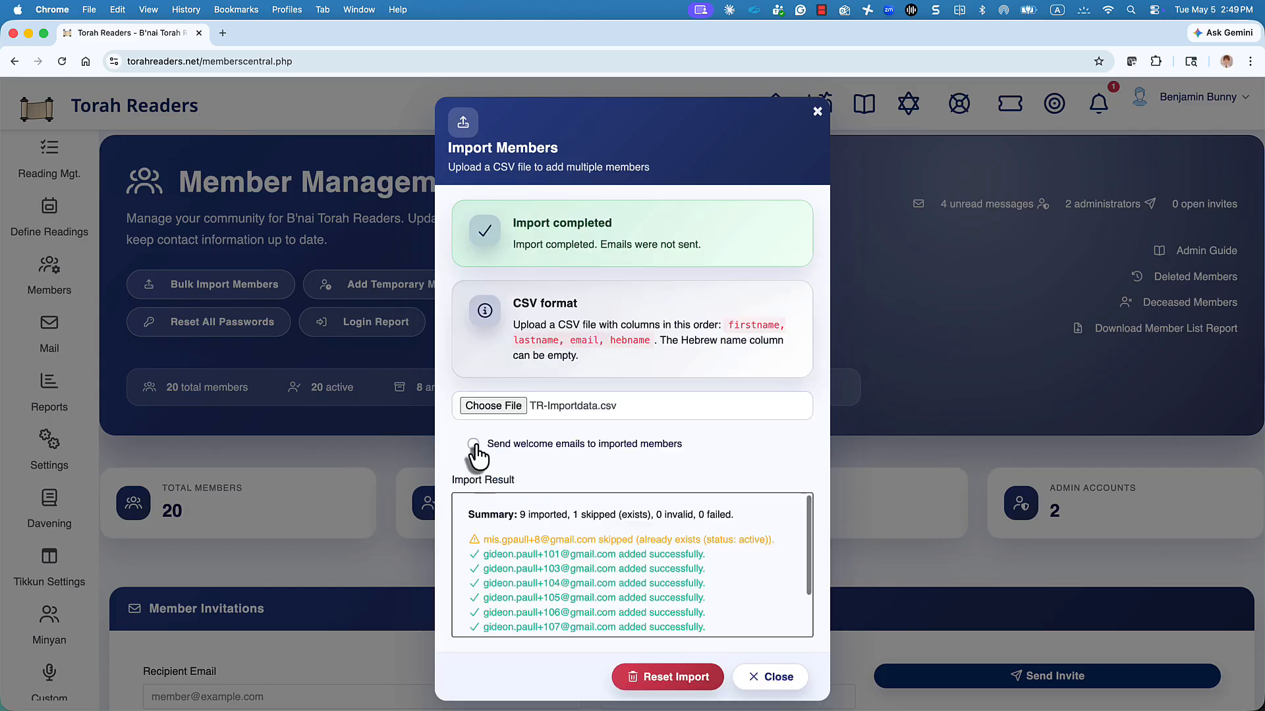
Step: Review the import results down to the last added member and close the member import
{"action": "scroll", "coordinate": [644, 544], "scroll_direction": "up", "scroll_amount": 1}
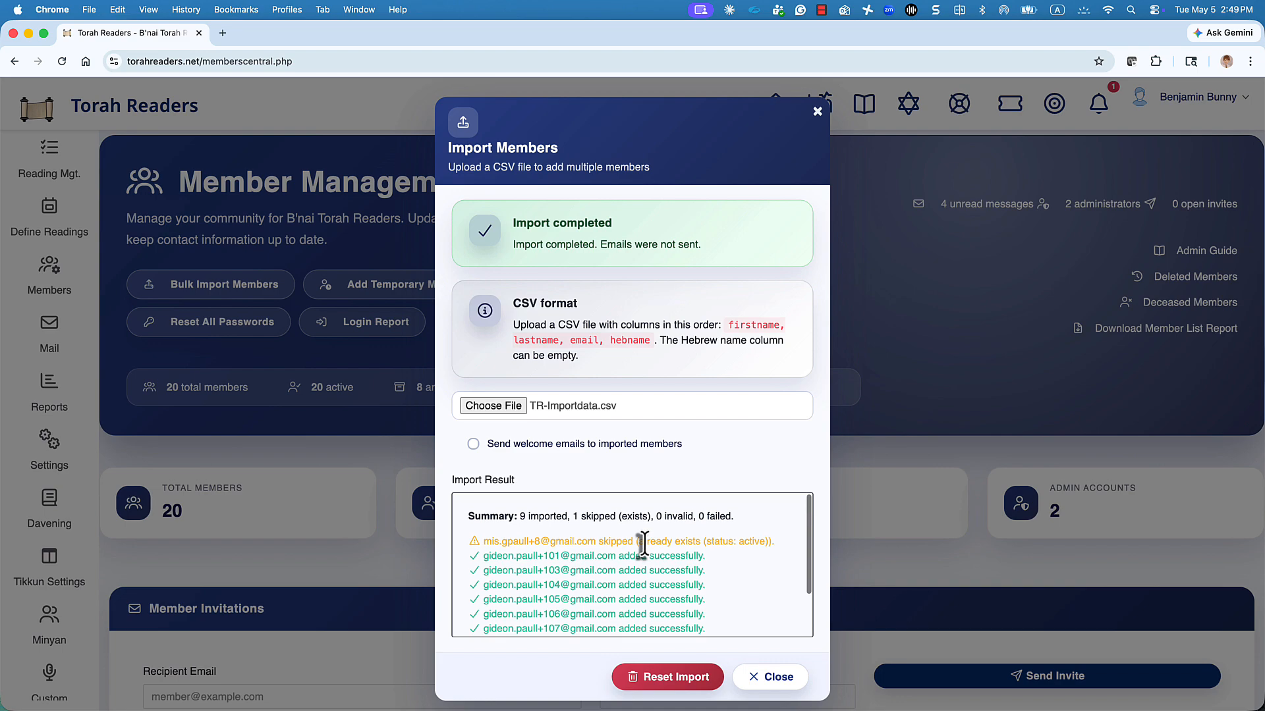
{"action": "left_click_drag", "start_coordinate": [482, 541], "coordinate": [643, 541]}
{"action": "left_click", "coordinate": [669, 539]}
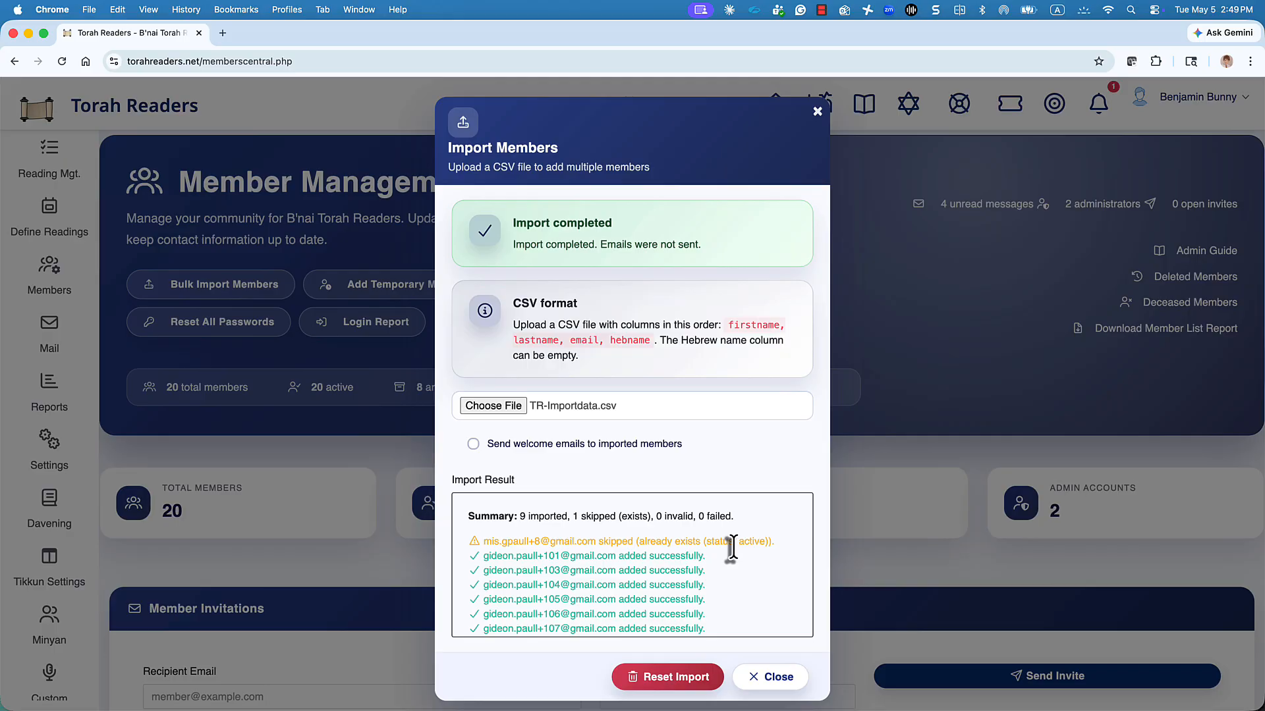
{"action": "scroll", "coordinate": [732, 545], "scroll_direction": "down", "scroll_amount": 5}
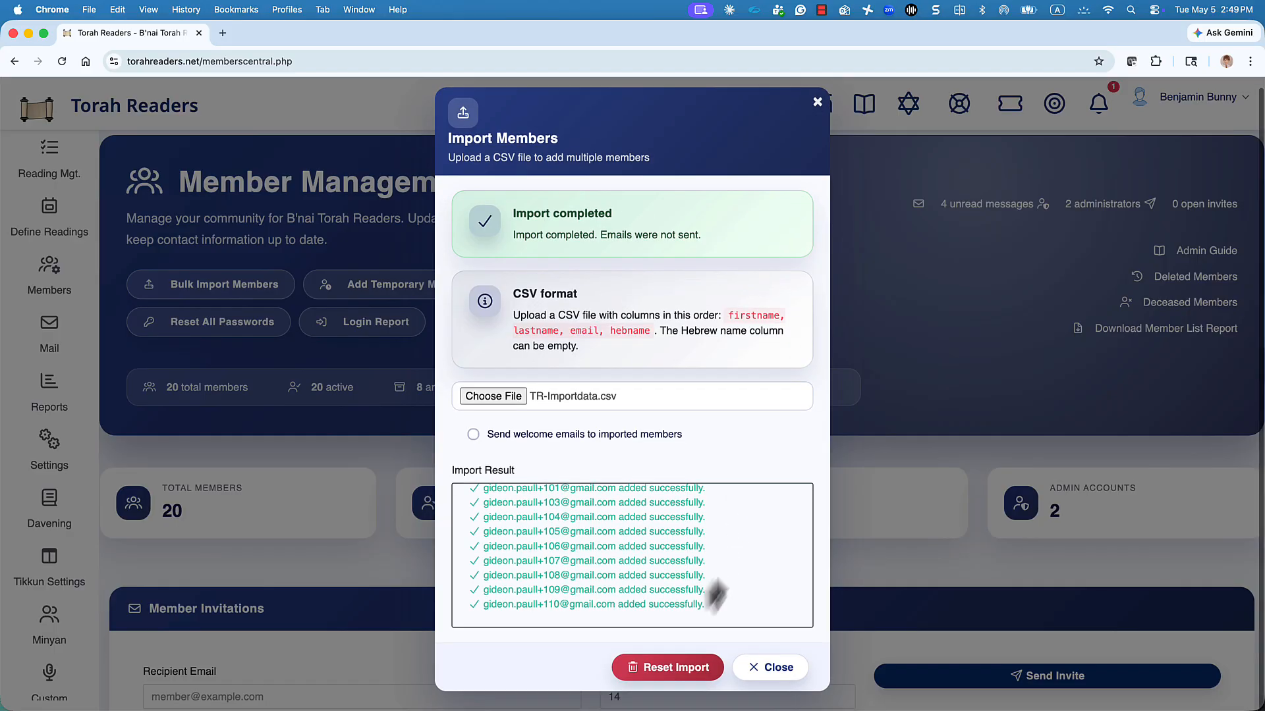
{"action": "left_click", "coordinate": [772, 673]}
Step: Check the Members table for the newly imported members, highlighting the name in the first row
{"action": "scroll", "coordinate": [579, 401], "scroll_direction": "down", "scroll_amount": 5}
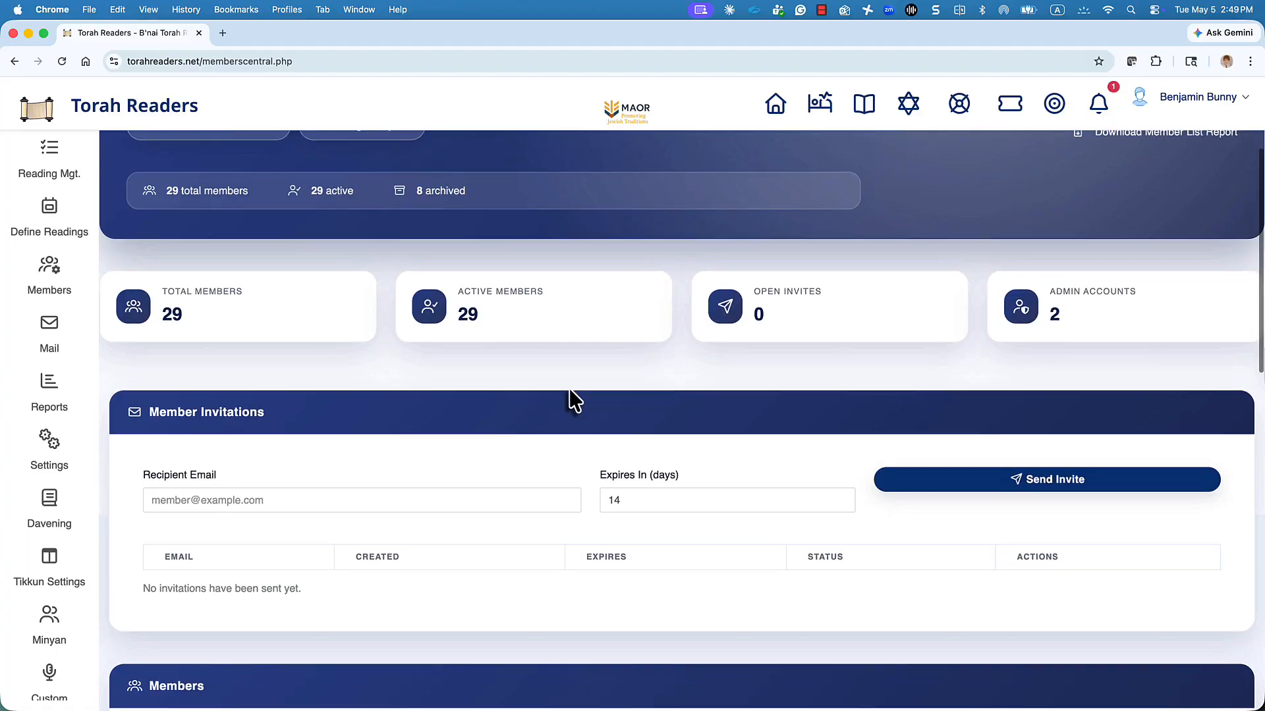
{"action": "scroll", "coordinate": [574, 400], "scroll_direction": "down", "scroll_amount": 10}
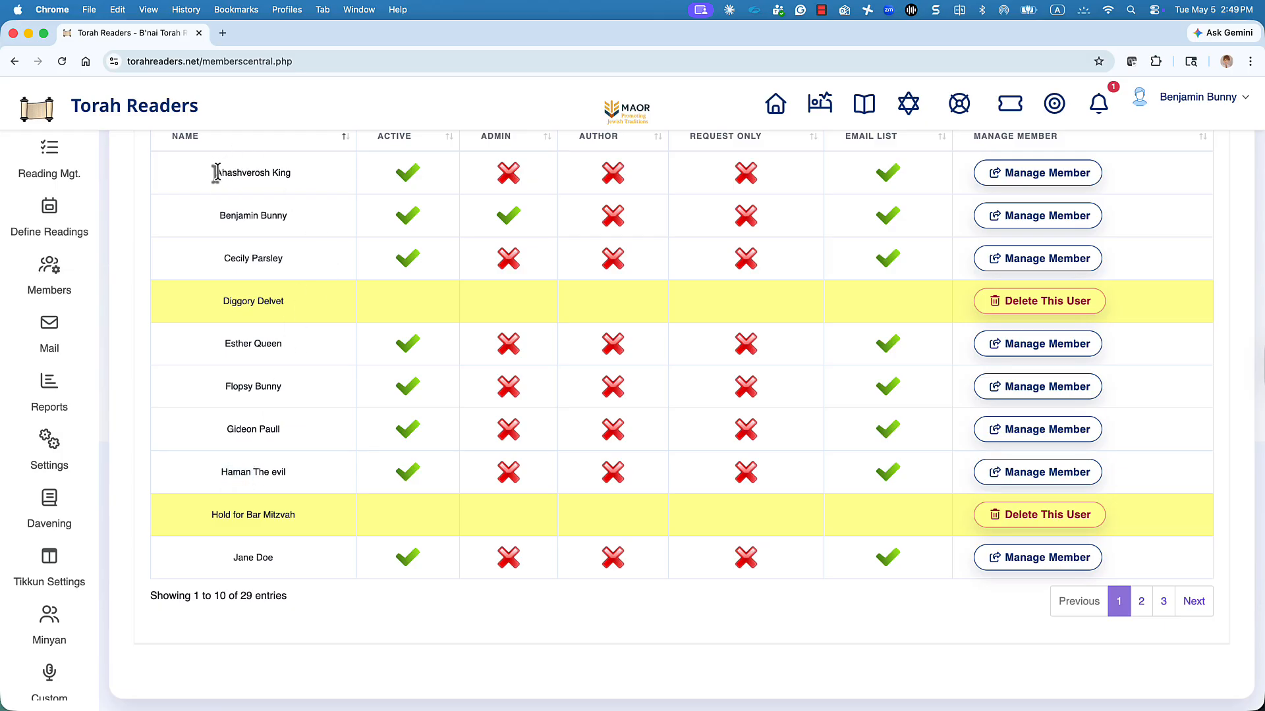
{"action": "left_click_drag", "start_coordinate": [216, 172], "coordinate": [299, 188]}
Step: Open the Add New Member form, look over its name, email and password fields, and close it without adding anyone
{"action": "scroll", "coordinate": [299, 189], "scroll_direction": "up", "scroll_amount": 2}
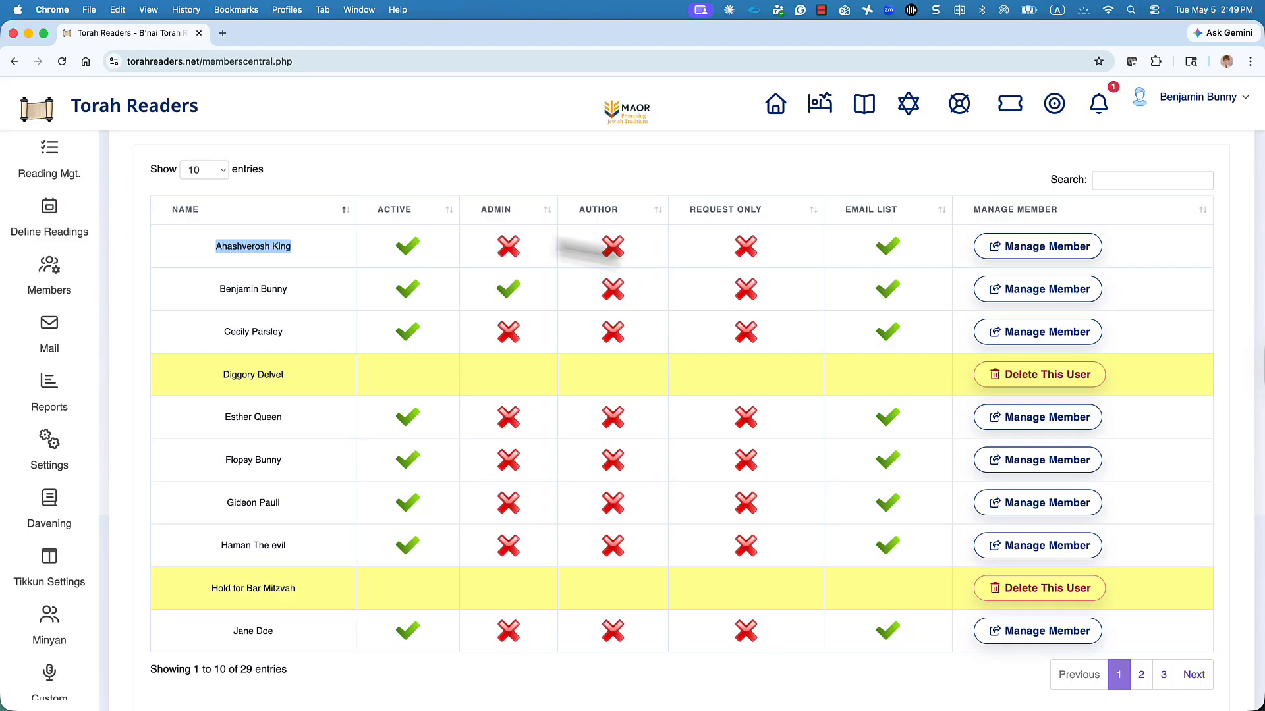
{"action": "scroll", "coordinate": [856, 260], "scroll_direction": "up", "scroll_amount": 5}
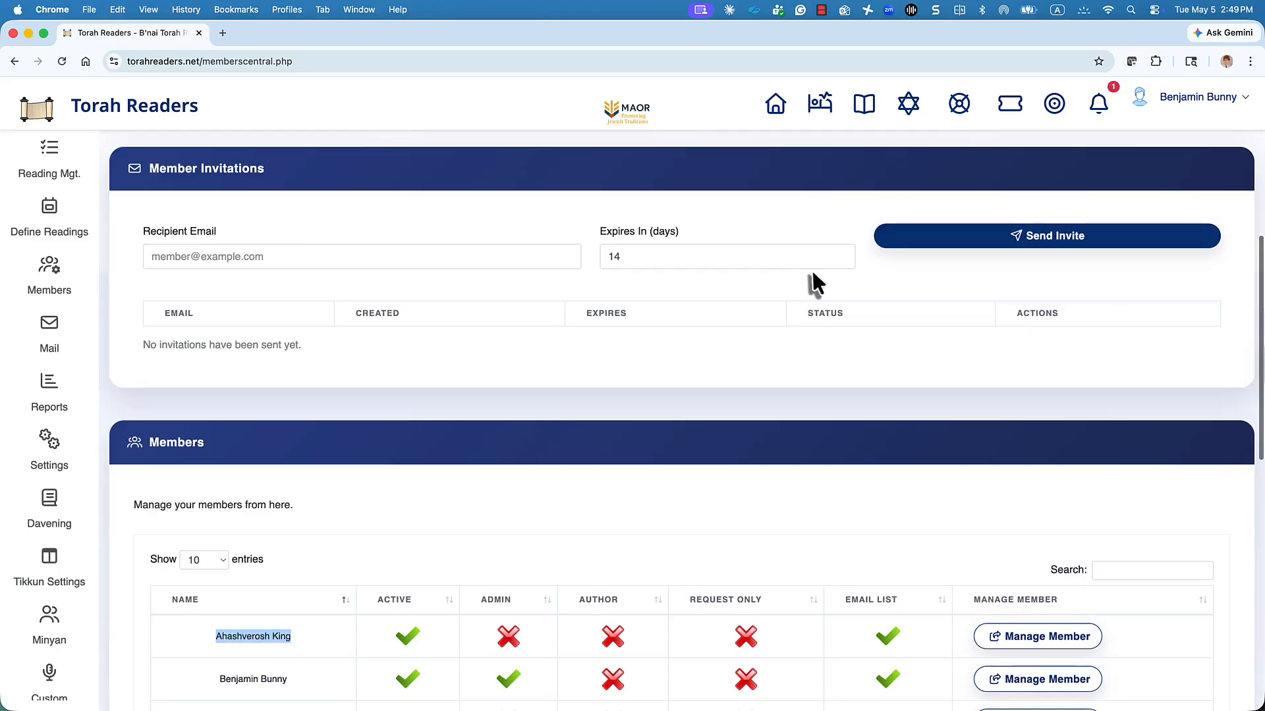
{"action": "scroll", "coordinate": [813, 273], "scroll_direction": "up", "scroll_amount": 5}
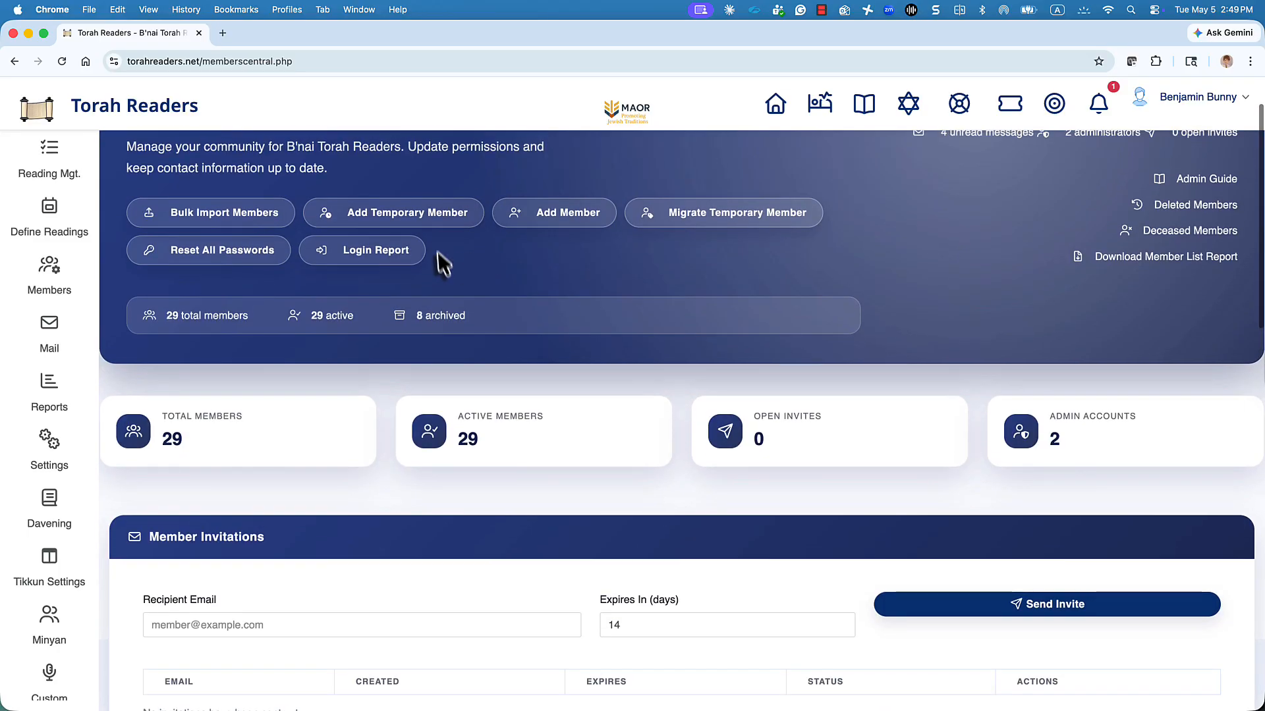
{"action": "left_click", "coordinate": [568, 218]}
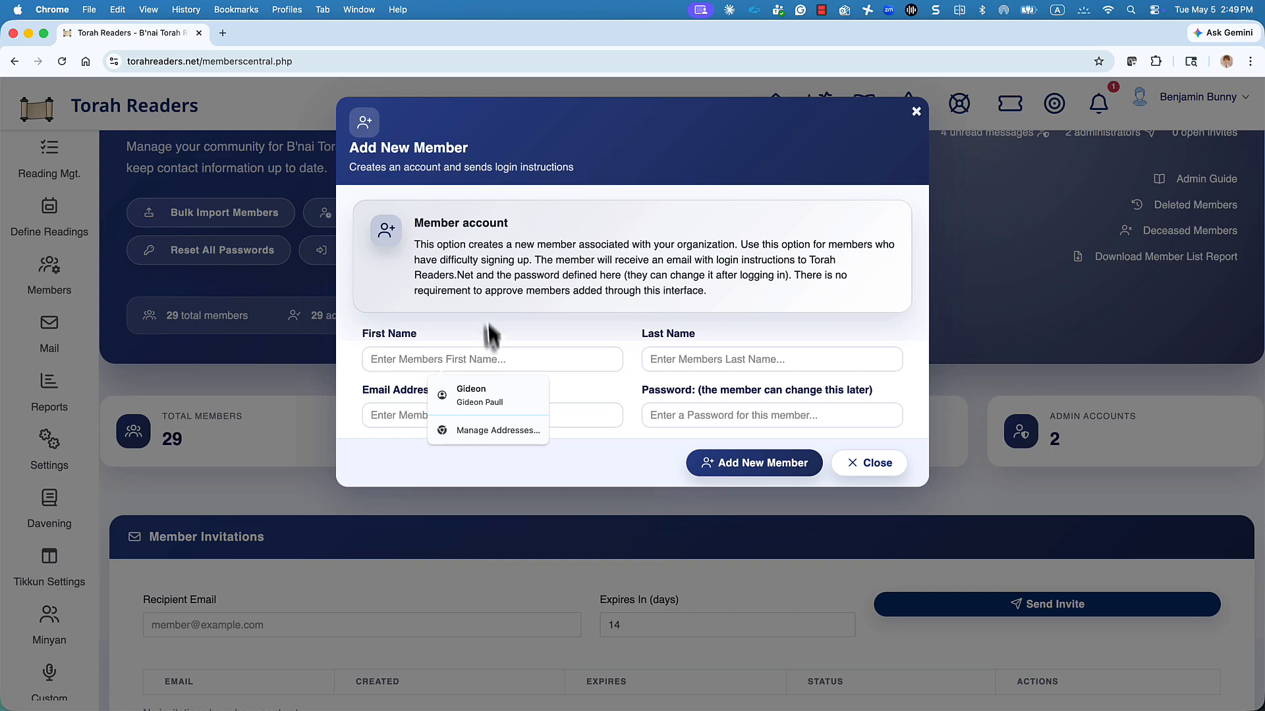
{"action": "left_click", "coordinate": [700, 359]}
{"action": "left_click", "coordinate": [458, 416]}
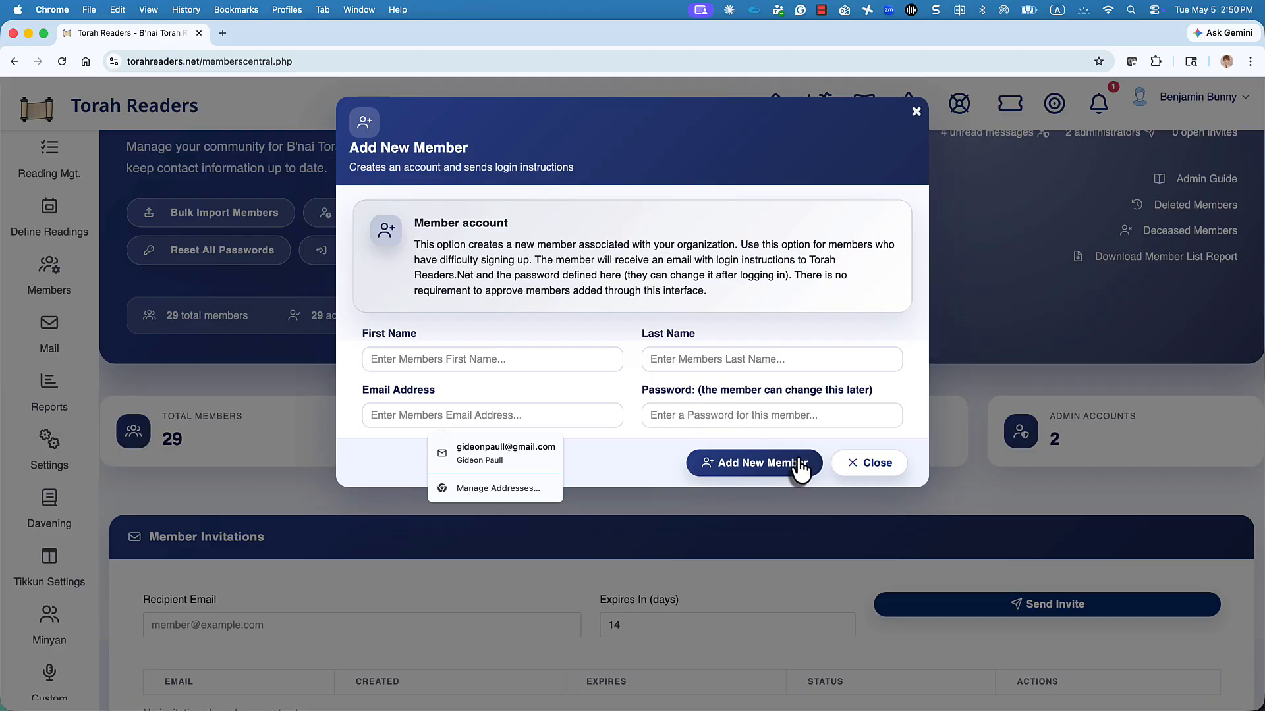
{"action": "left_click", "coordinate": [867, 464]}
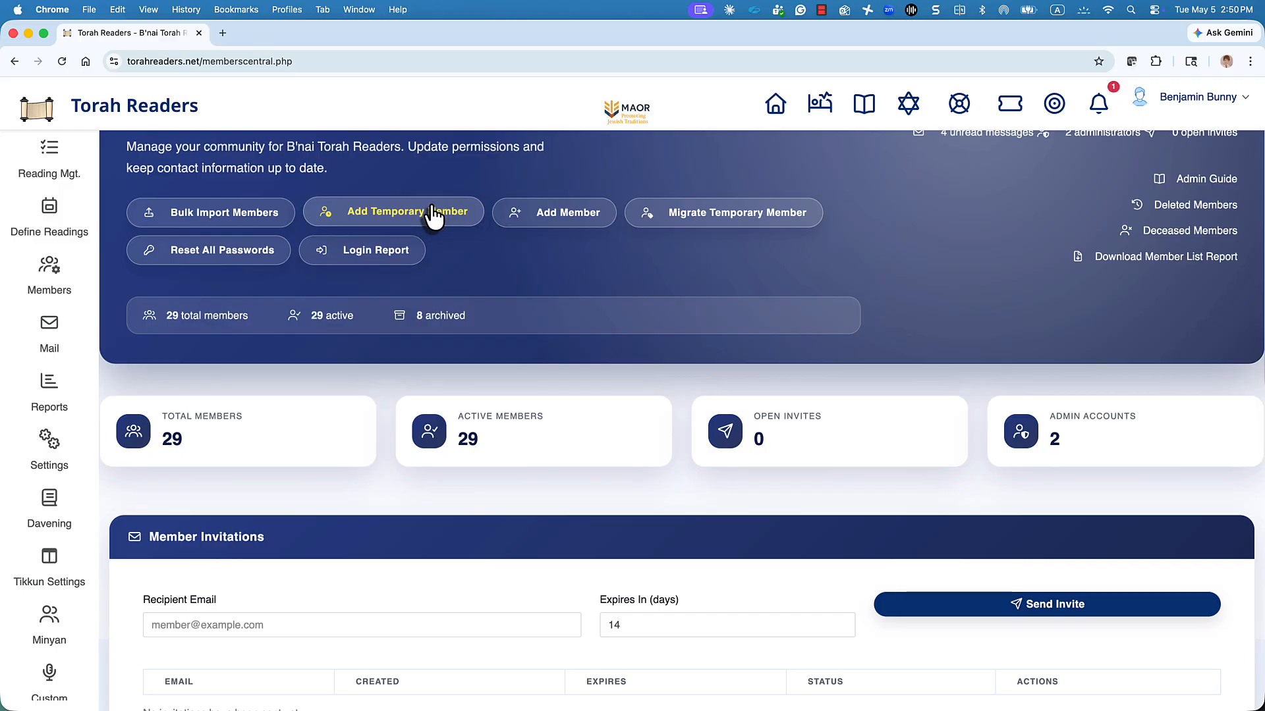
Step: Enter the recipient's email address with a plus alias under Member Invitations and send the invitation
{"action": "scroll", "coordinate": [398, 382], "scroll_direction": "down", "scroll_amount": 5}
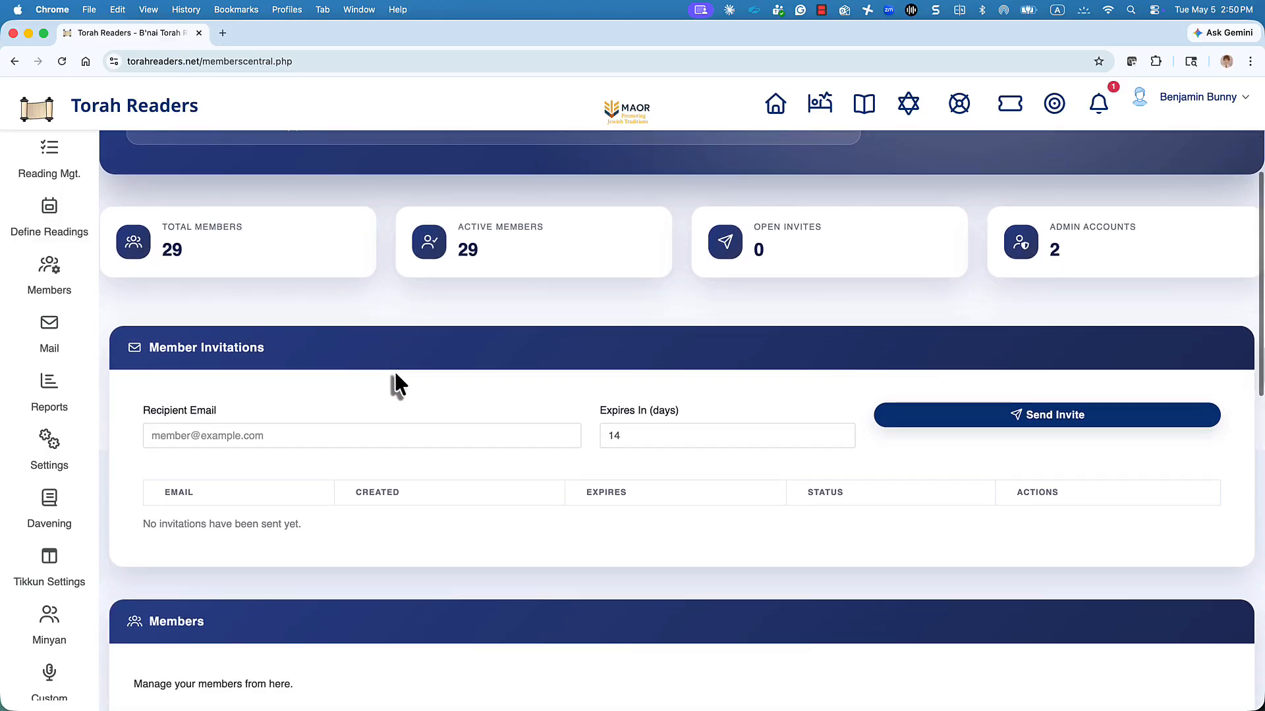
{"action": "left_click", "coordinate": [245, 432]}
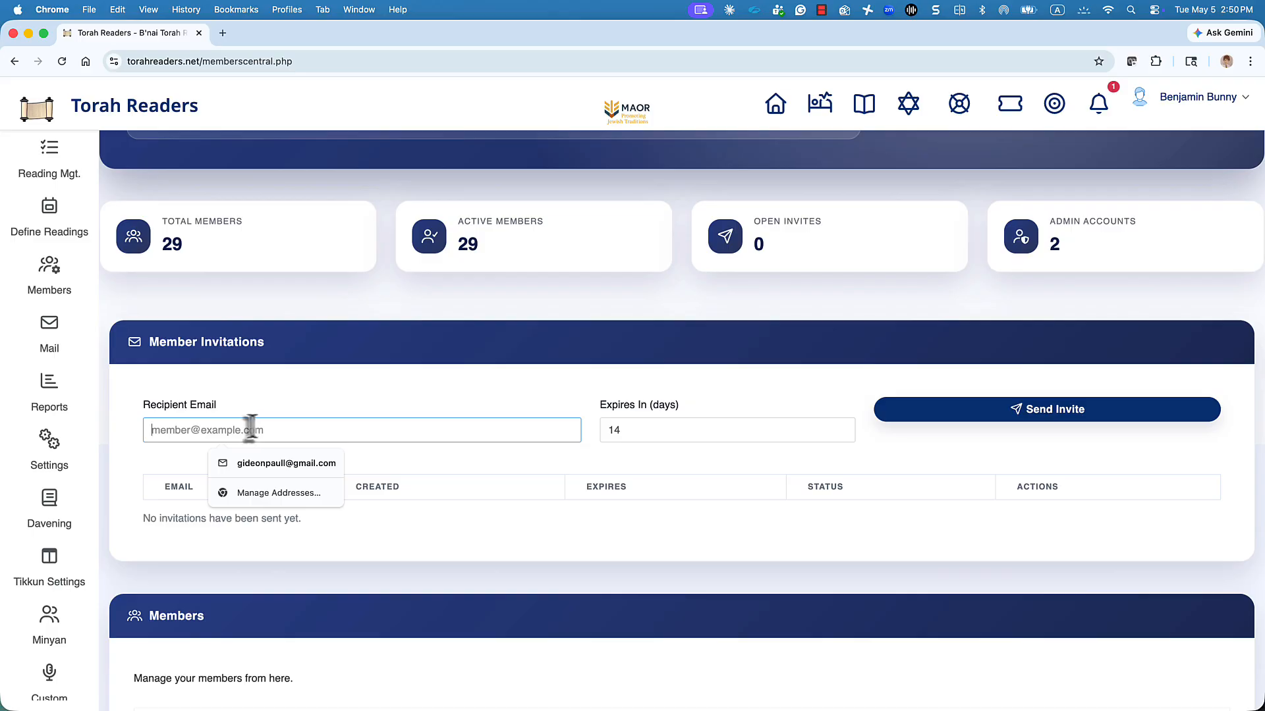
{"action": "left_click", "coordinate": [259, 461]}
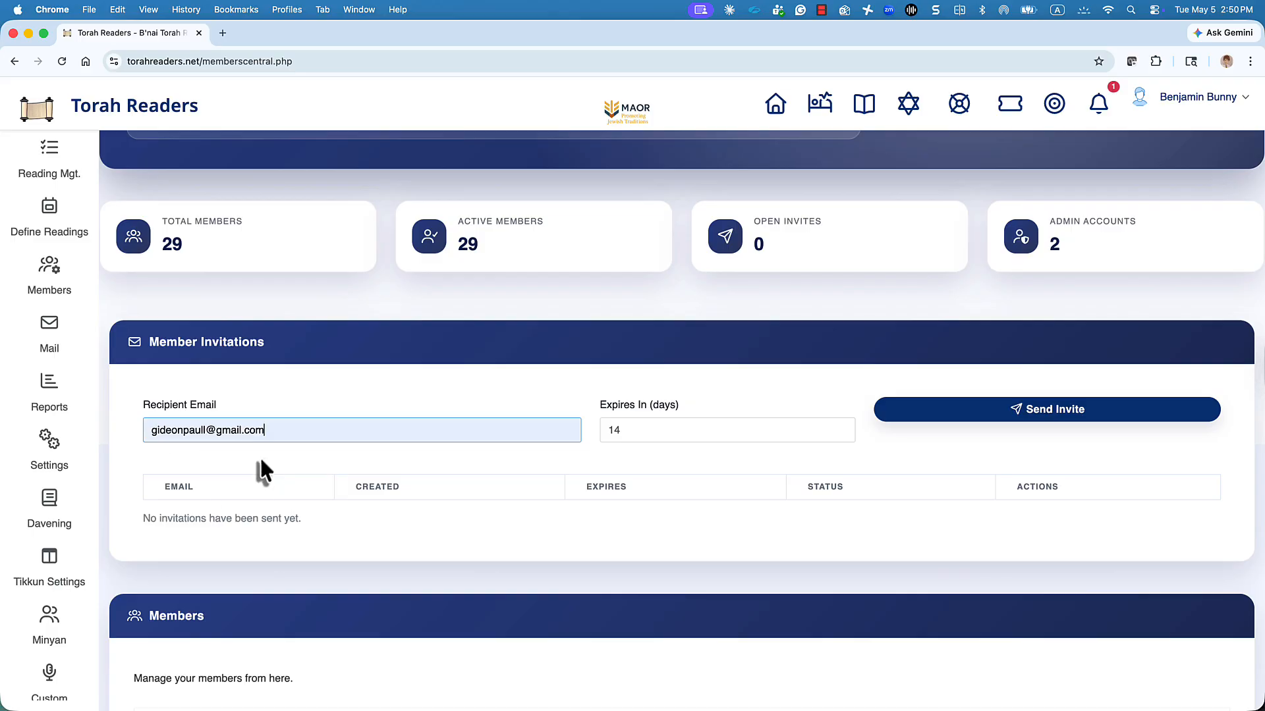
{"action": "left_click", "coordinate": [198, 430]}
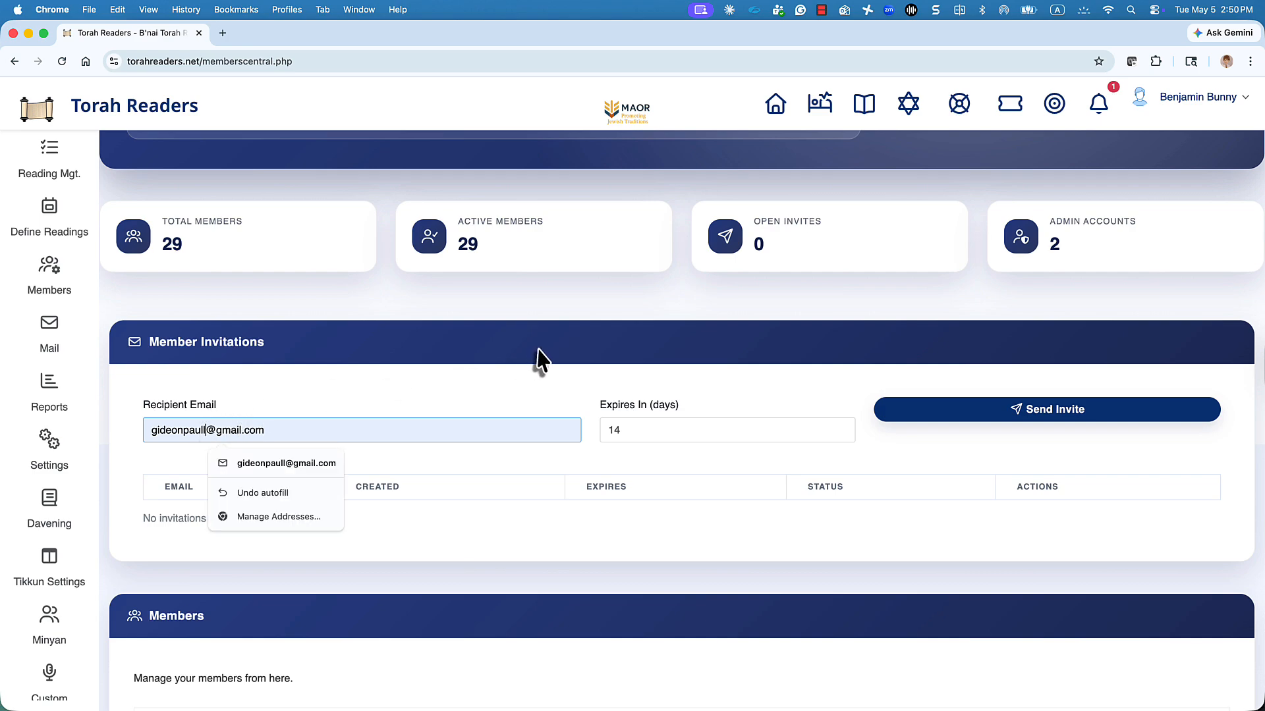
{"action": "type", "text": "+"}
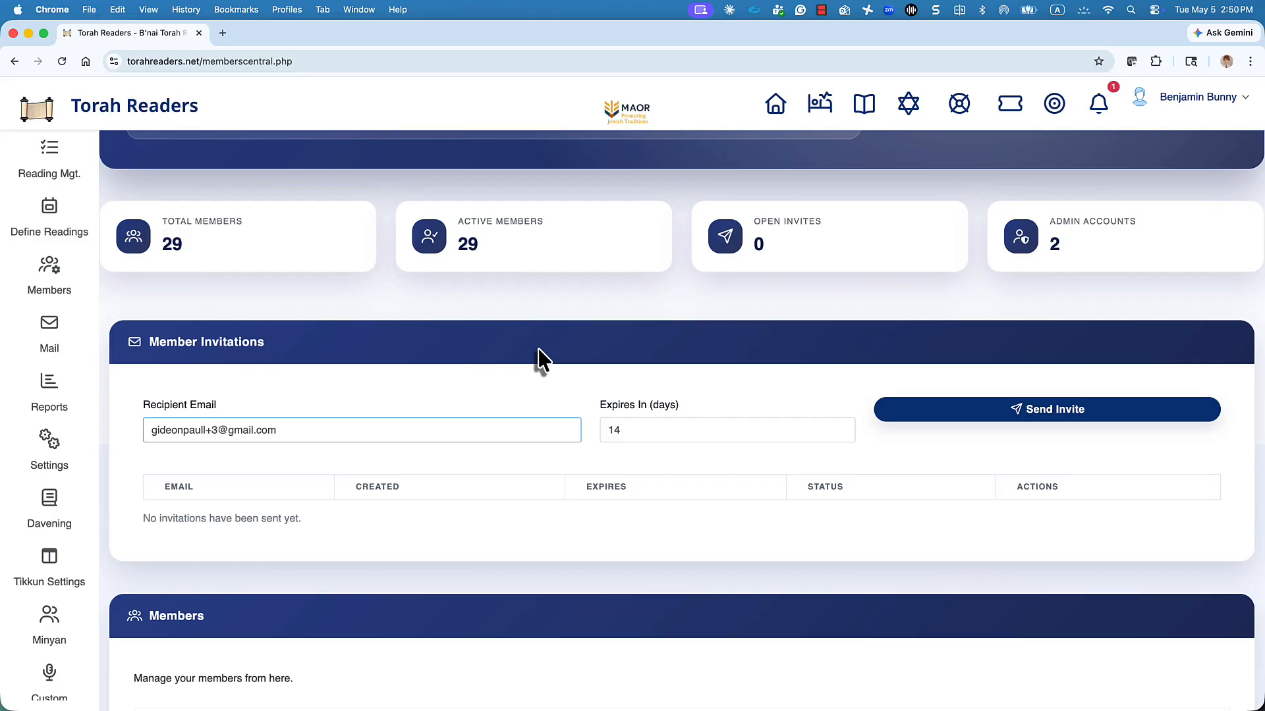
{"action": "type", "text": "305"}
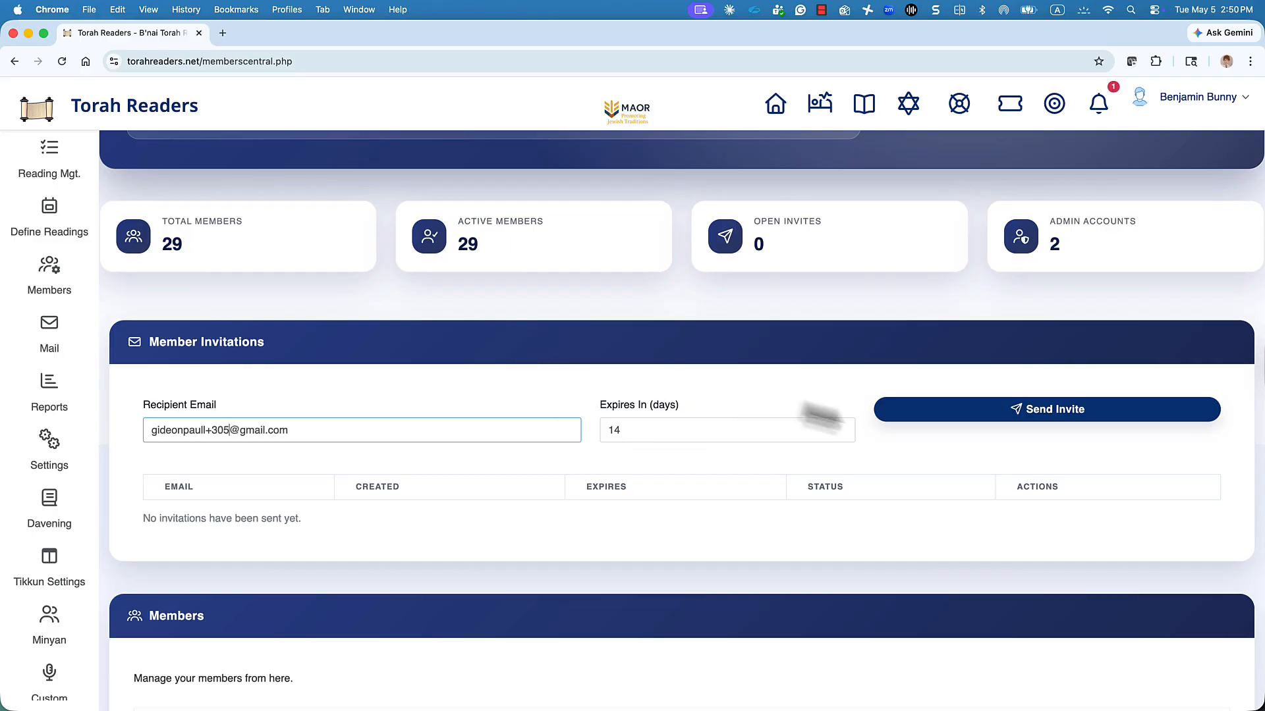
{"action": "left_click", "coordinate": [962, 415]}
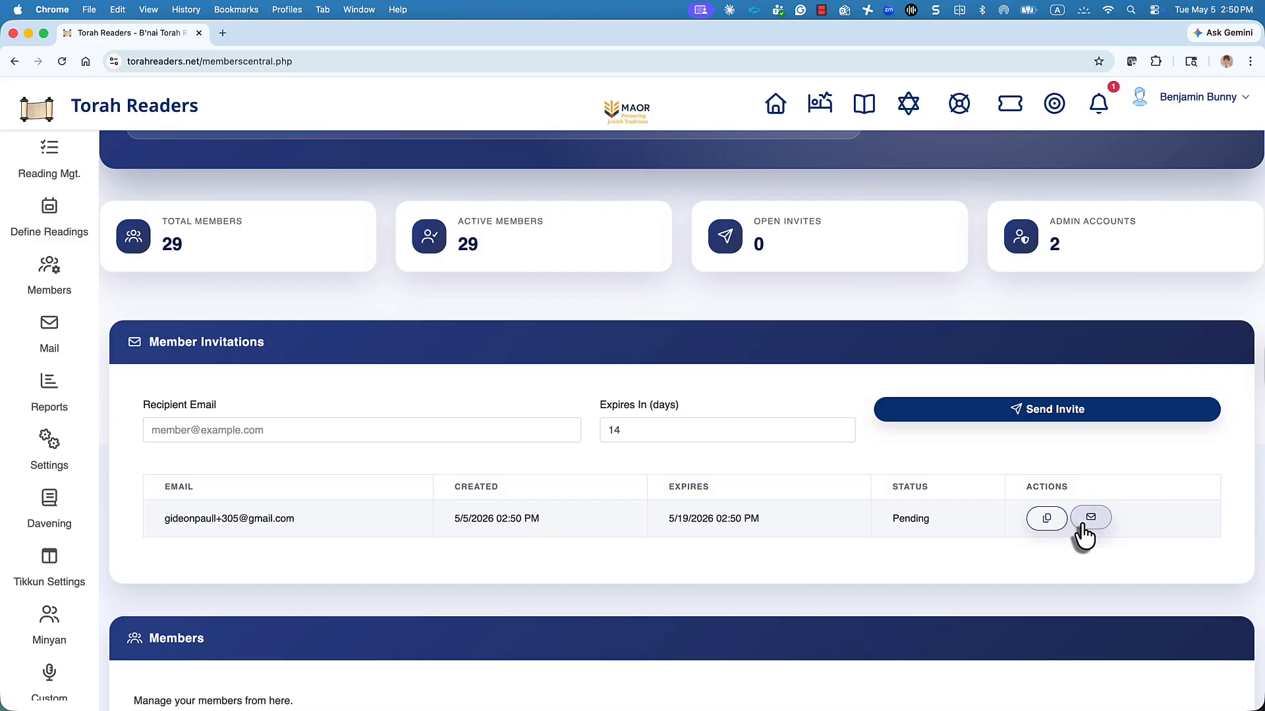
Step: Copy the pending invitation's link and open that registration link with its token in a new browser tab
{"action": "left_click", "coordinate": [1047, 520]}
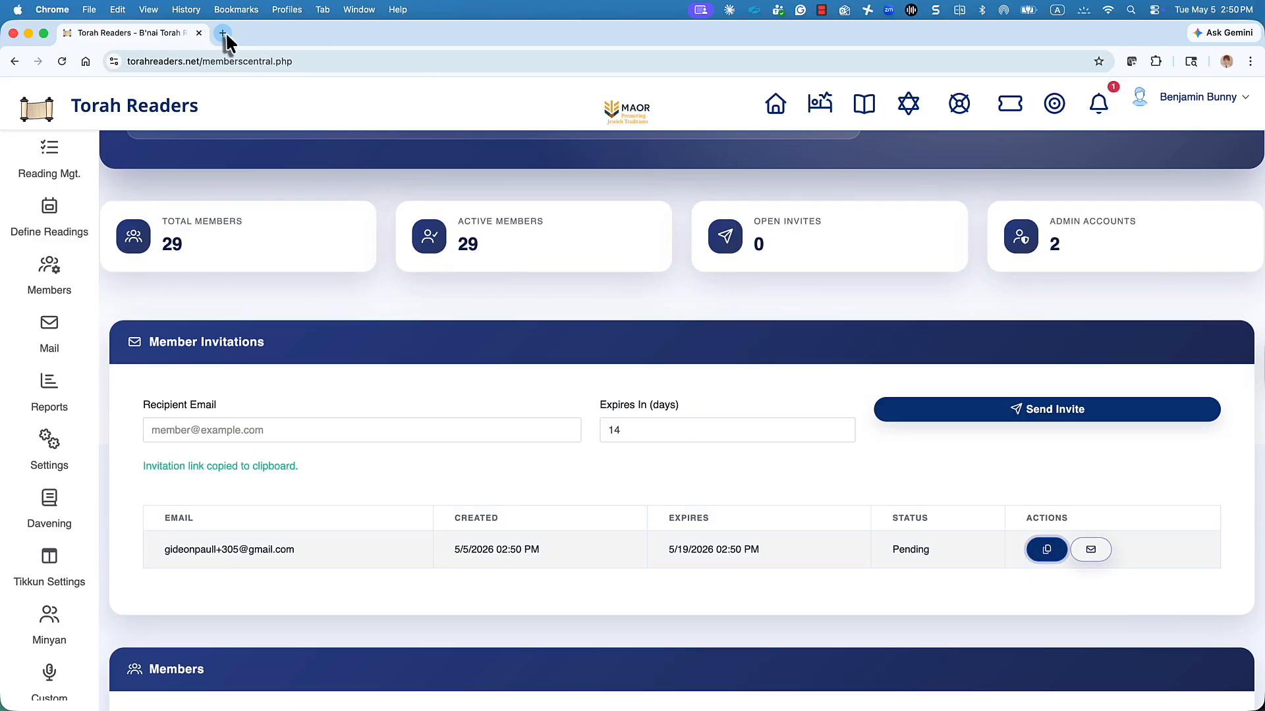
{"action": "left_click", "coordinate": [226, 32]}
{"action": "key", "text": "super+v"}
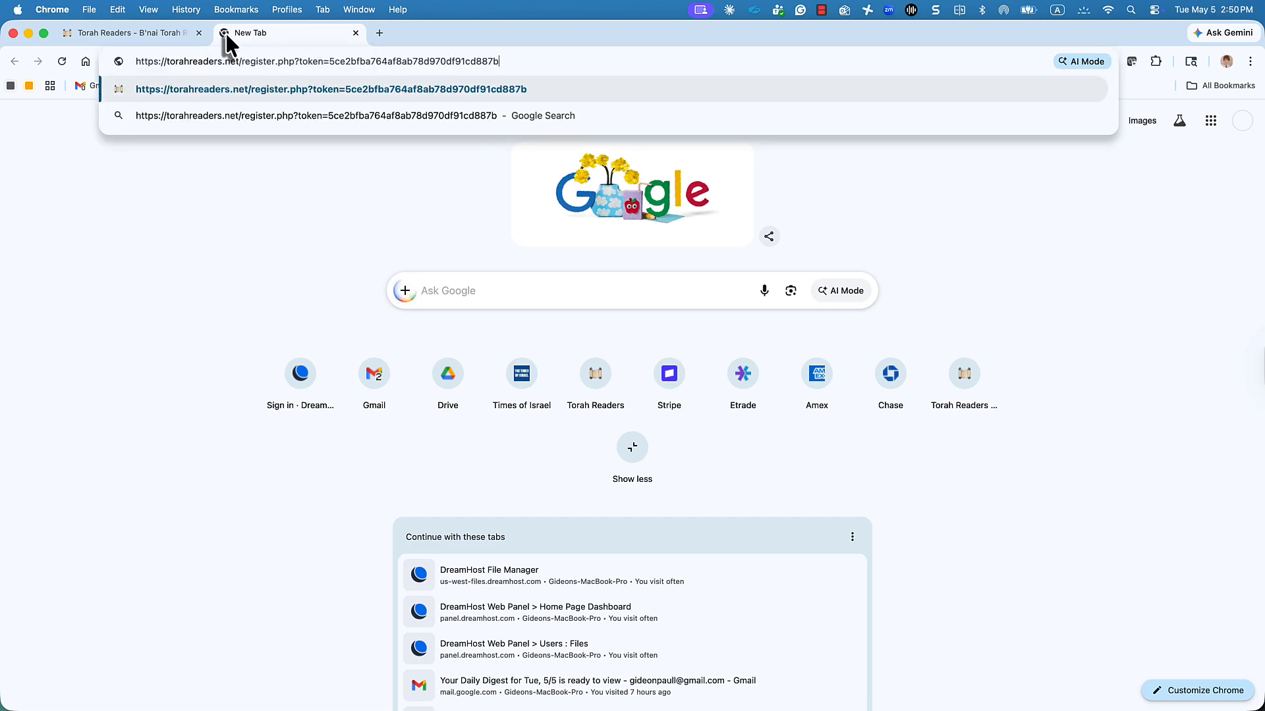
{"action": "key", "text": "Return"}
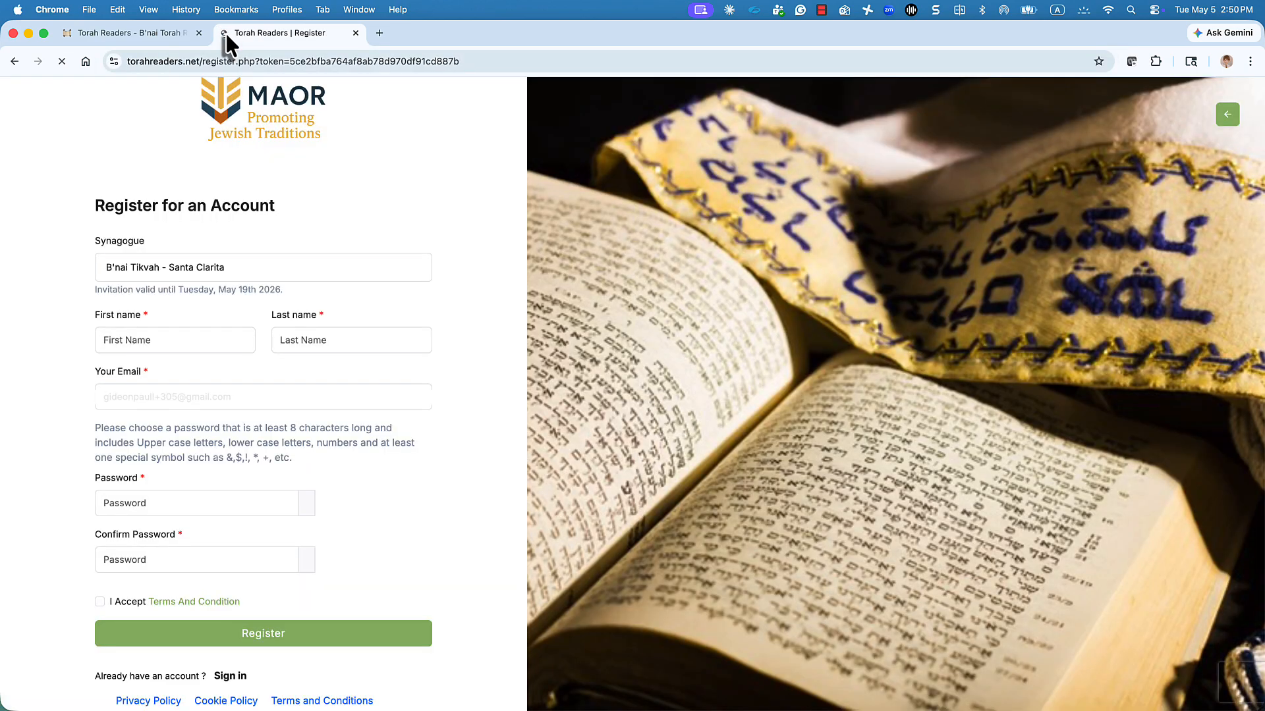
Step: Check the preset synagogue in the registration form and begin entering the new member's first name
{"action": "left_click", "coordinate": [122, 270]}
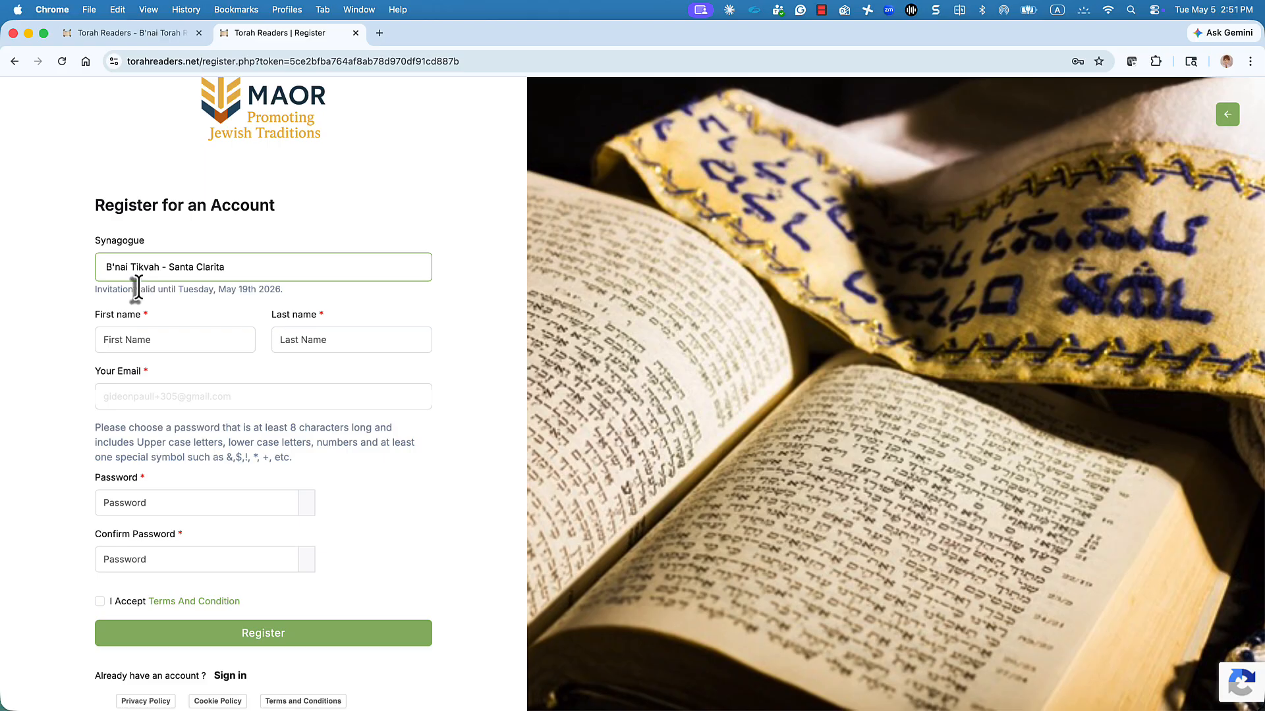
{"action": "left_click", "coordinate": [142, 340]}
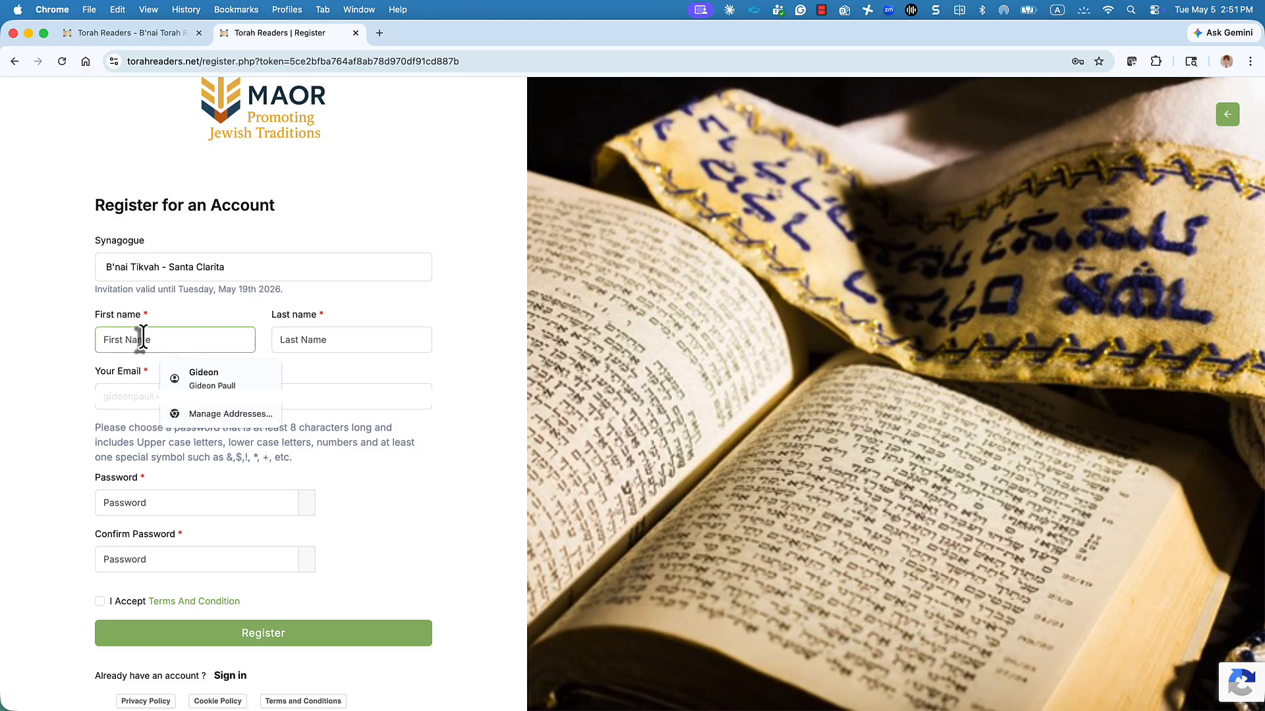
{"action": "type", "text": "B"}
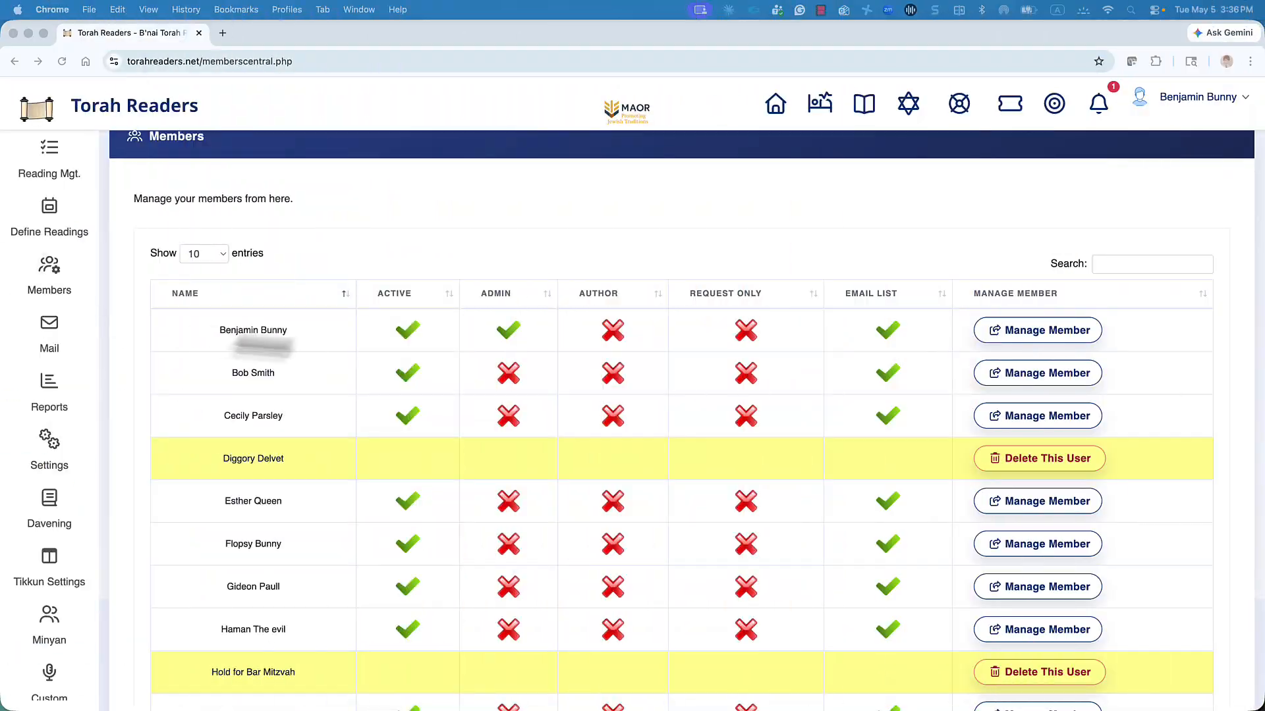
Step: Examine the newly registered member's row and pages 1 to 3 of the Members table, then return to page 1
{"action": "left_click", "coordinate": [228, 374]}
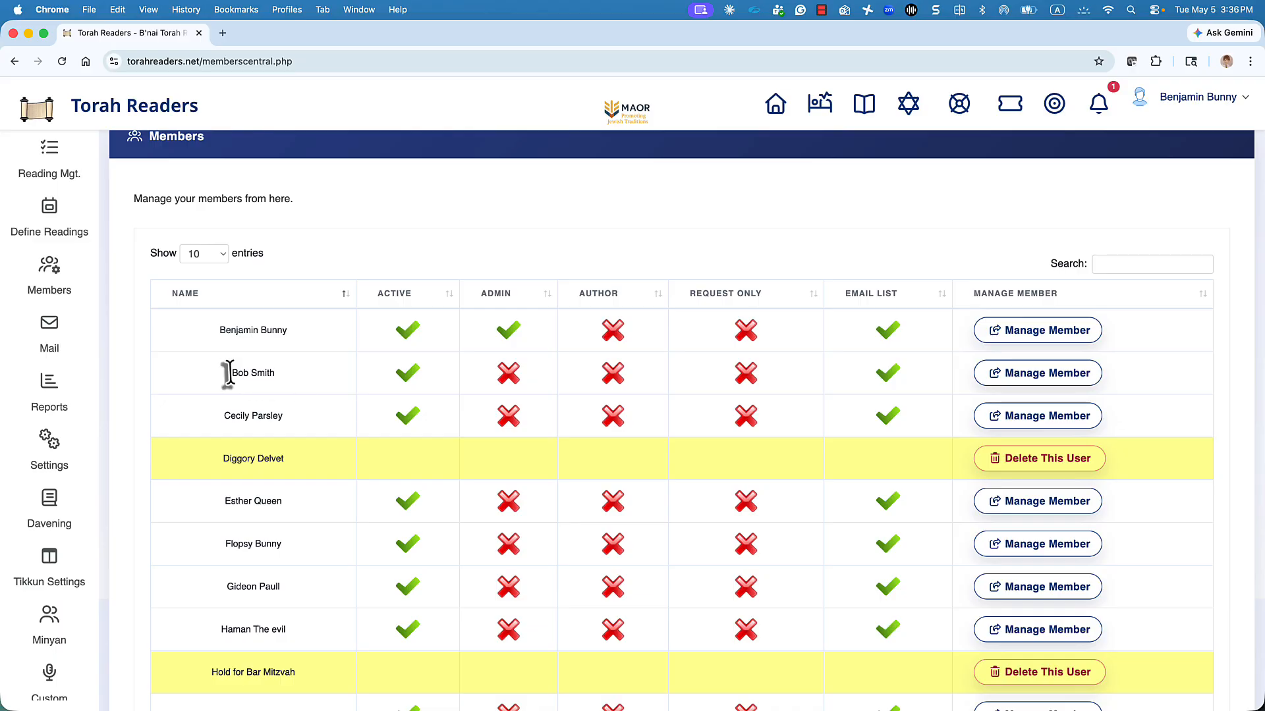
{"action": "left_click_drag", "start_coordinate": [237, 374], "coordinate": [302, 376]}
{"action": "left_click", "coordinate": [316, 388]}
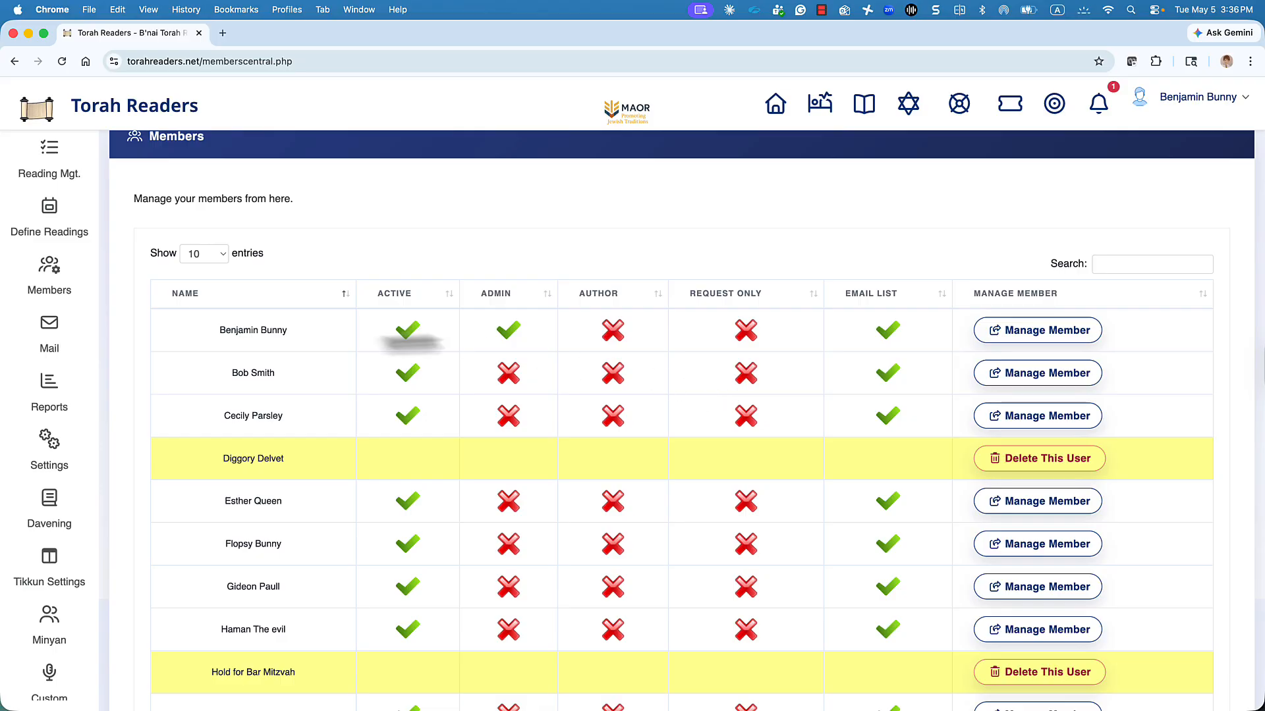
{"action": "scroll", "coordinate": [245, 389], "scroll_direction": "down", "scroll_amount": 3}
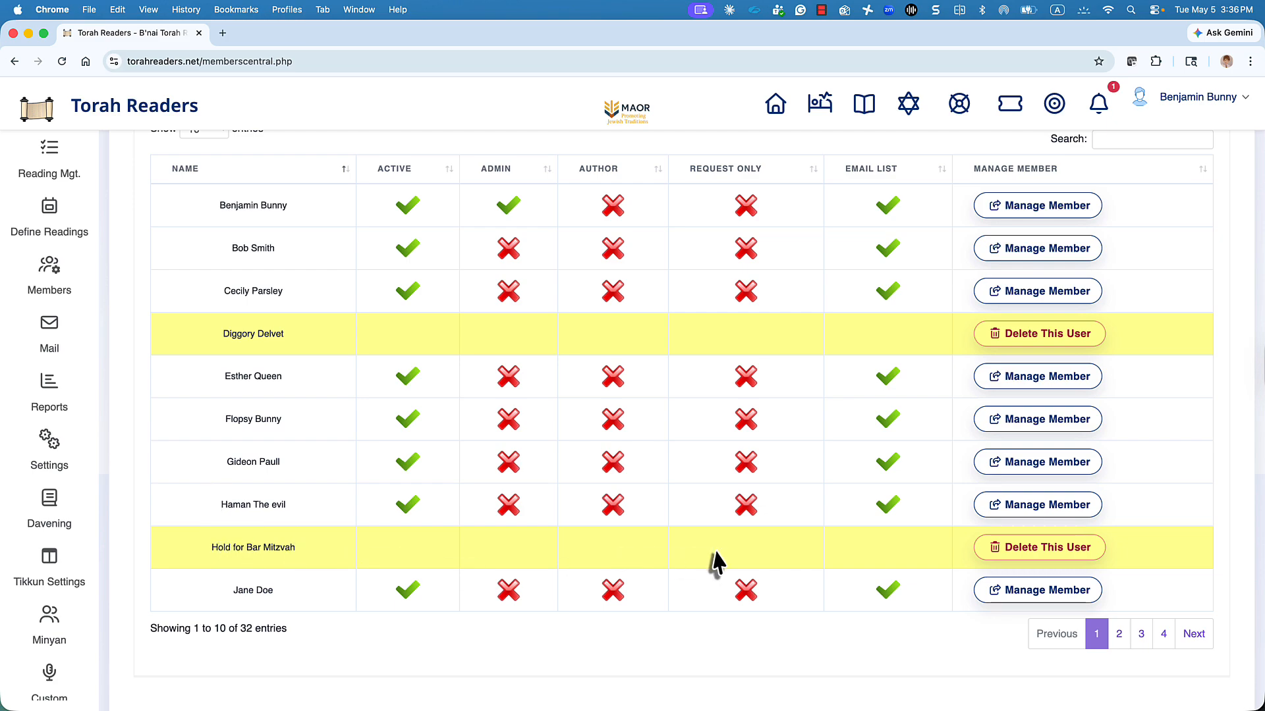
{"action": "left_click", "coordinate": [1117, 635]}
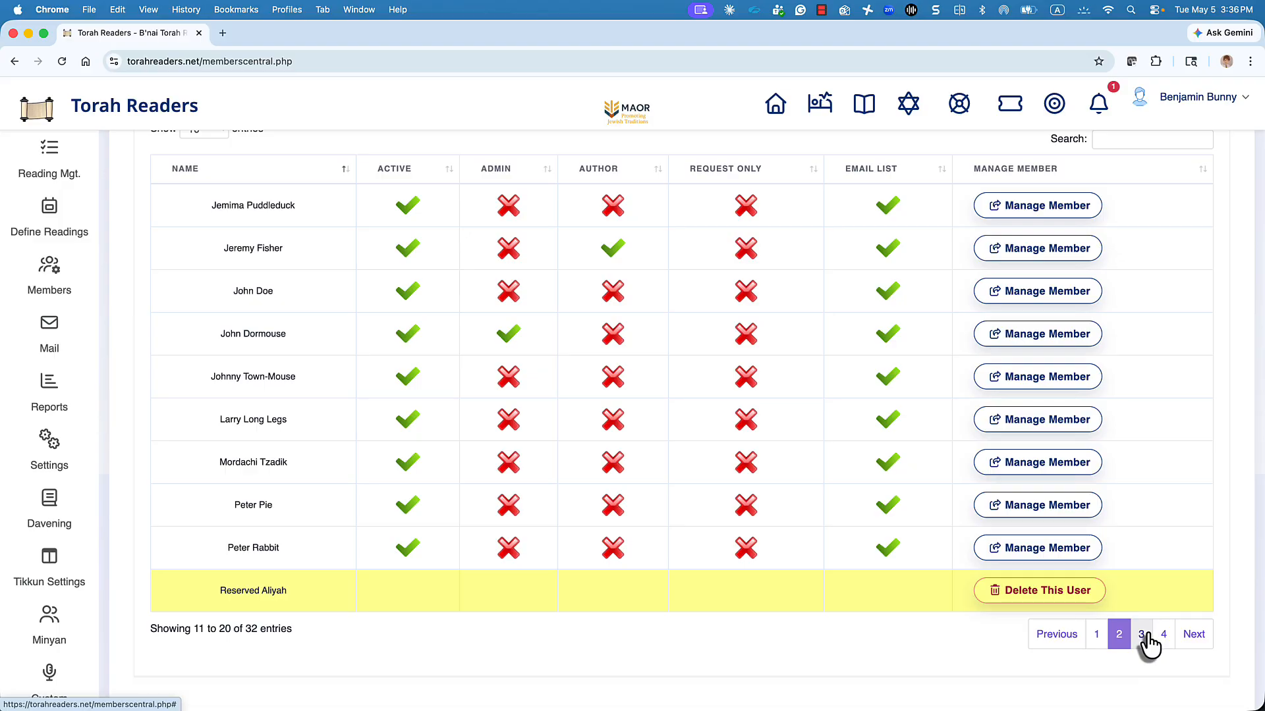
{"action": "left_click", "coordinate": [1140, 635]}
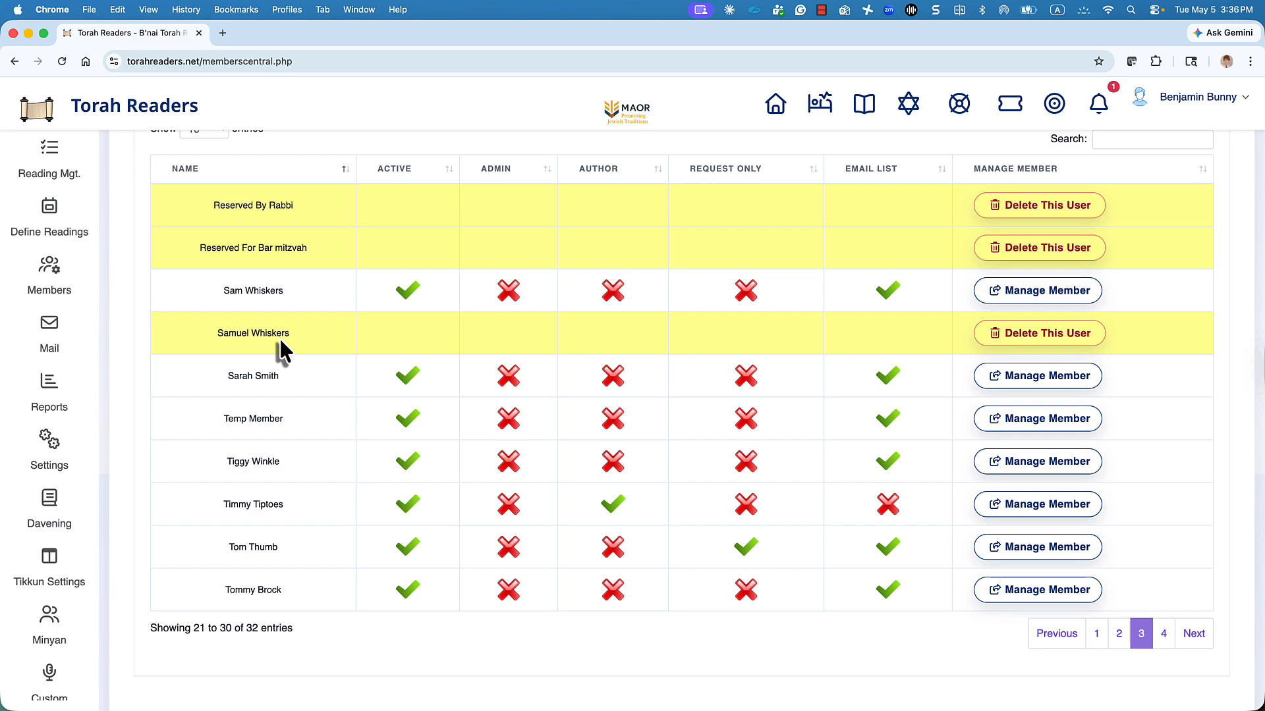
{"action": "scroll", "coordinate": [279, 337], "scroll_direction": "up", "scroll_amount": 2}
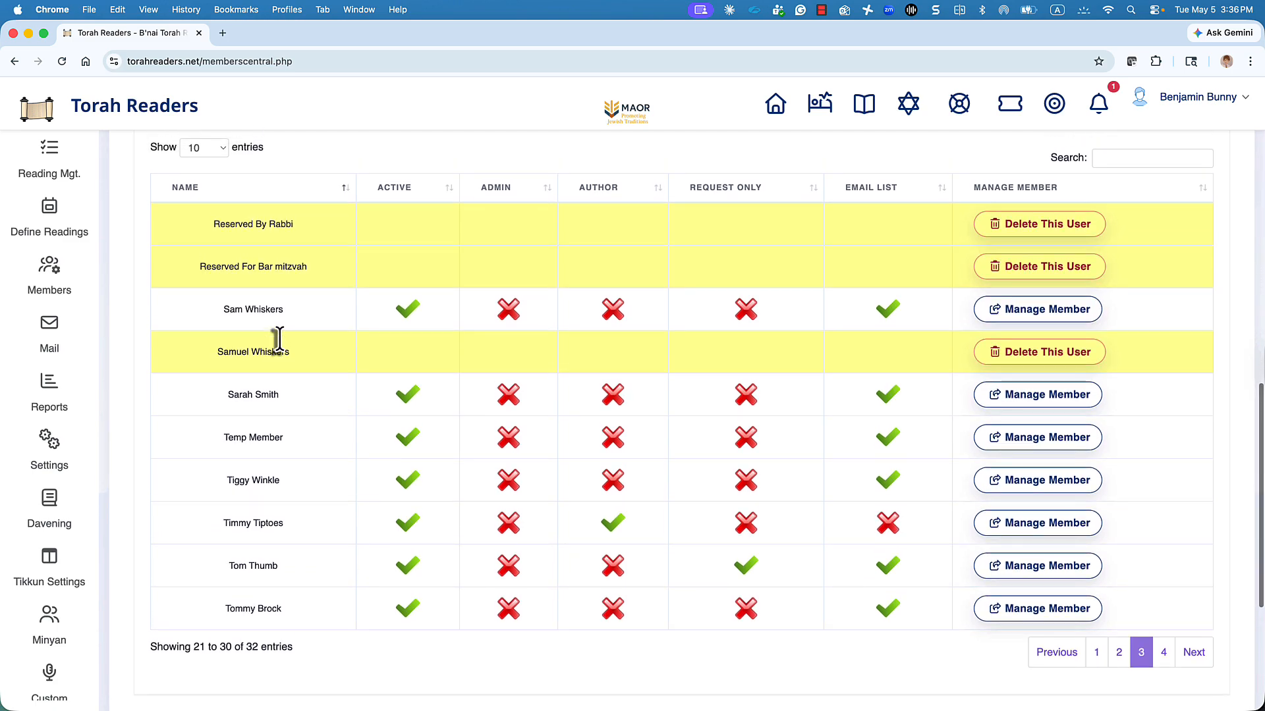
{"action": "scroll", "coordinate": [279, 340], "scroll_direction": "up", "scroll_amount": 1}
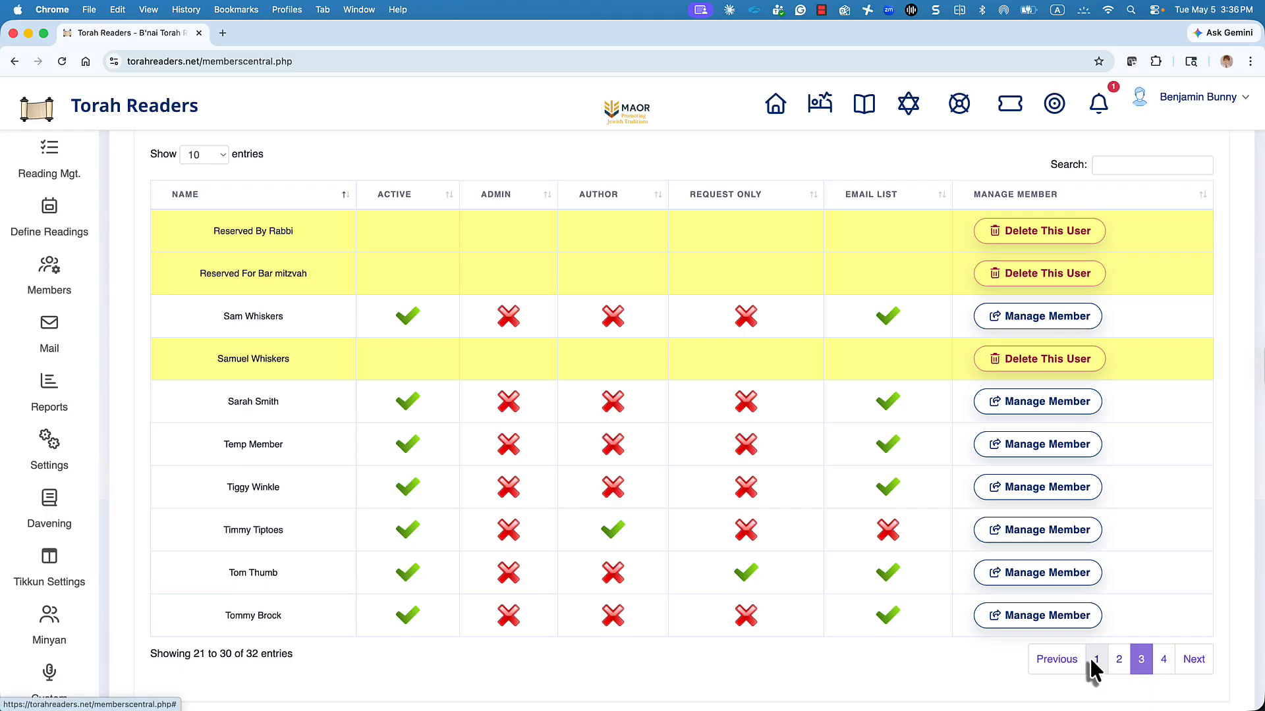
{"action": "left_click", "coordinate": [1092, 660]}
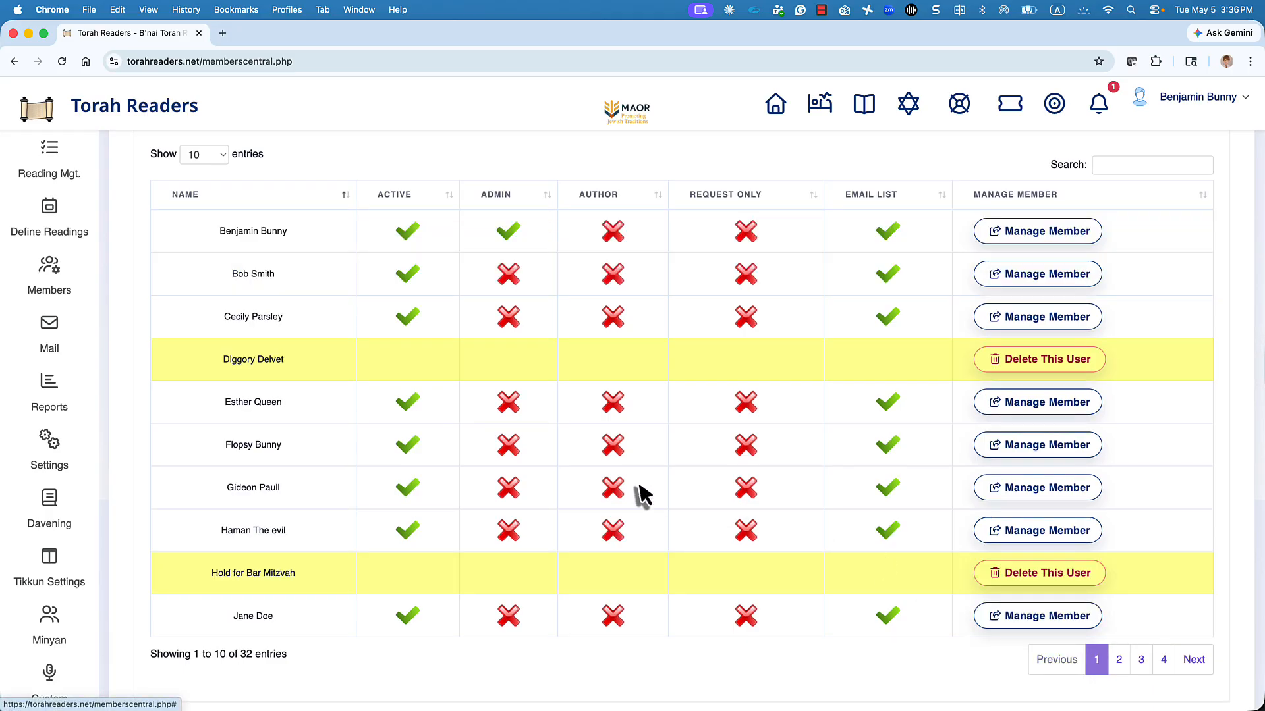
Step: Add a temporary member, entering the person's first and last name
{"action": "scroll", "coordinate": [532, 462], "scroll_direction": "up", "scroll_amount": 10}
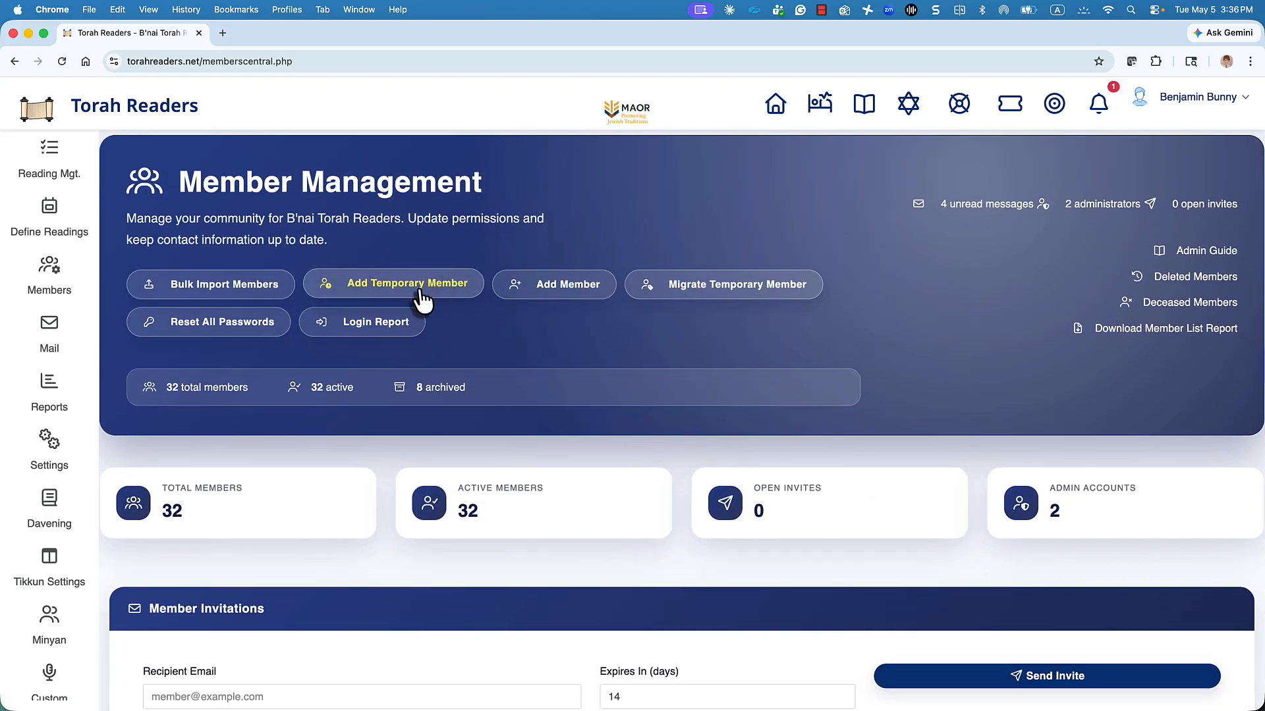
{"action": "left_click", "coordinate": [419, 290]}
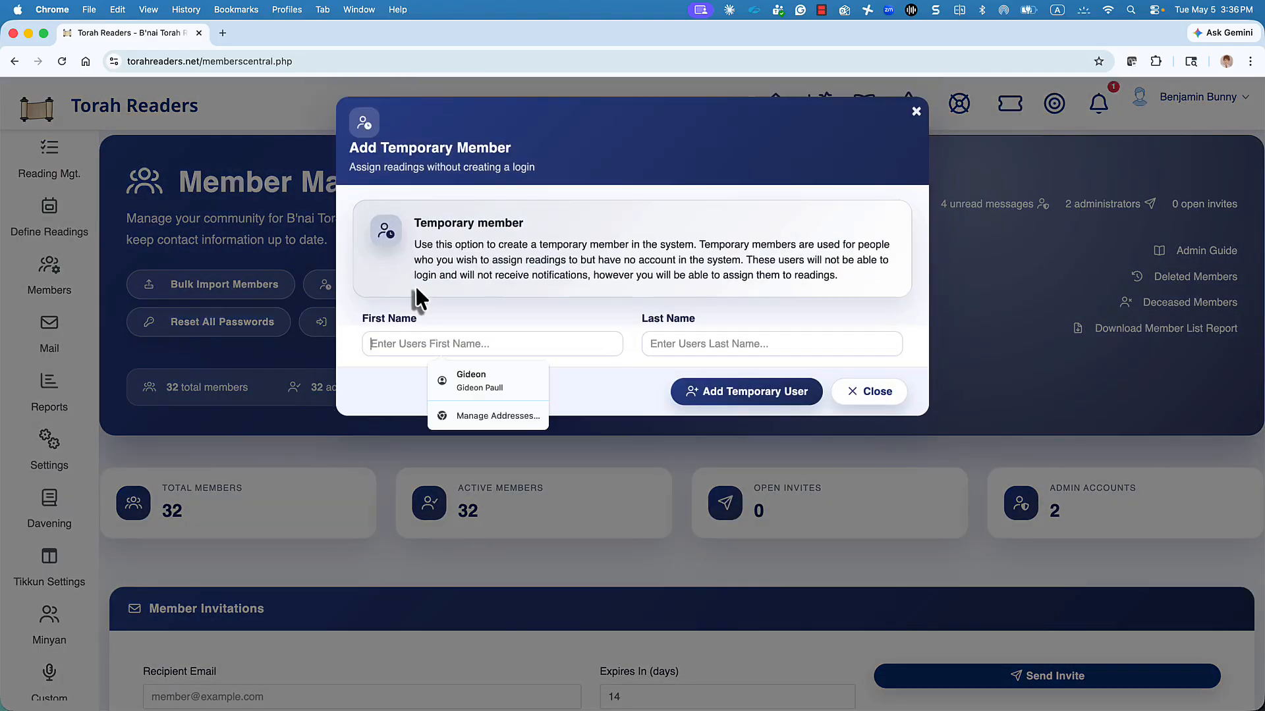
{"action": "type", "text": "Sarah"}
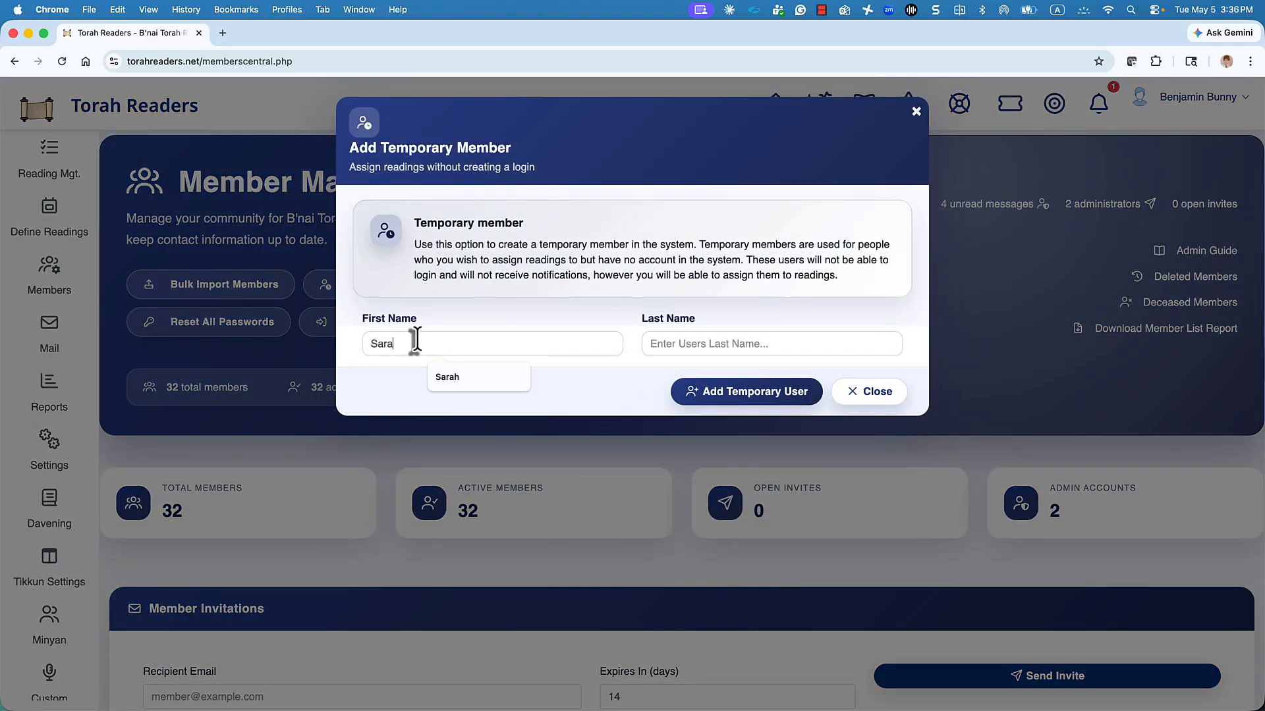
{"action": "left_click", "coordinate": [700, 346]}
{"action": "type", "text": "Ja"}
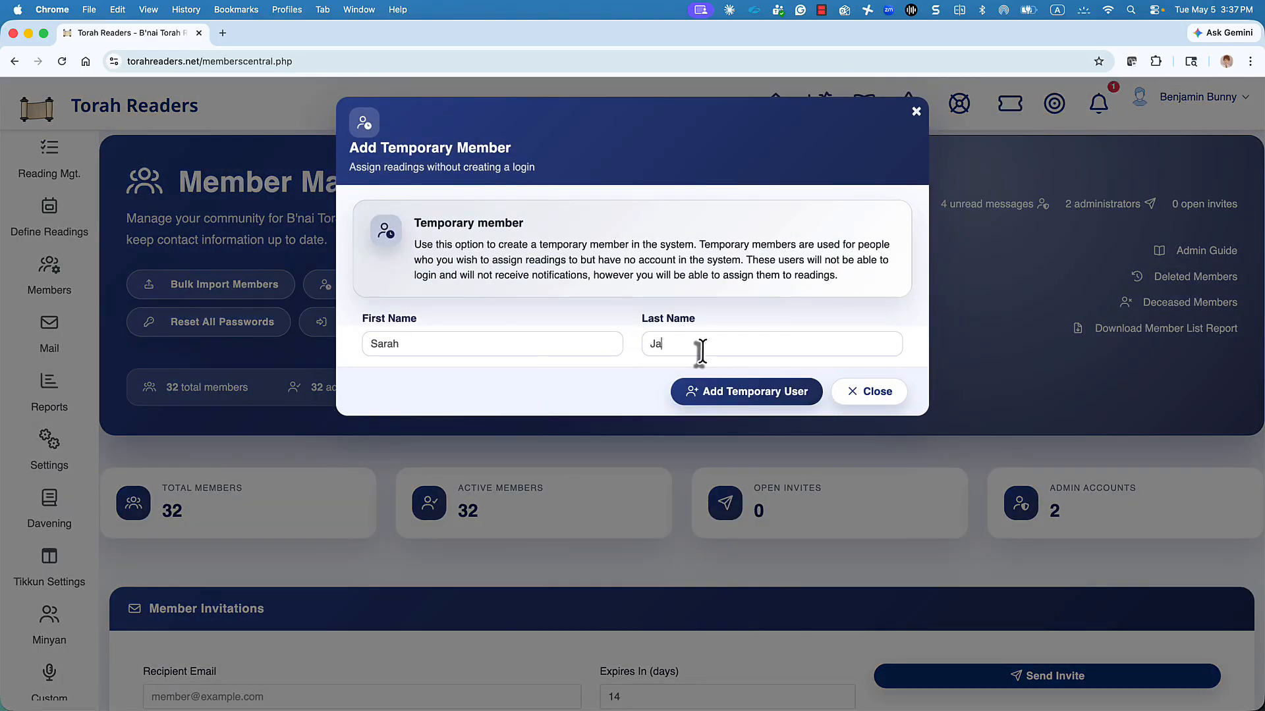
{"action": "type", "text": "ne"}
{"action": "left_click", "coordinate": [766, 401]}
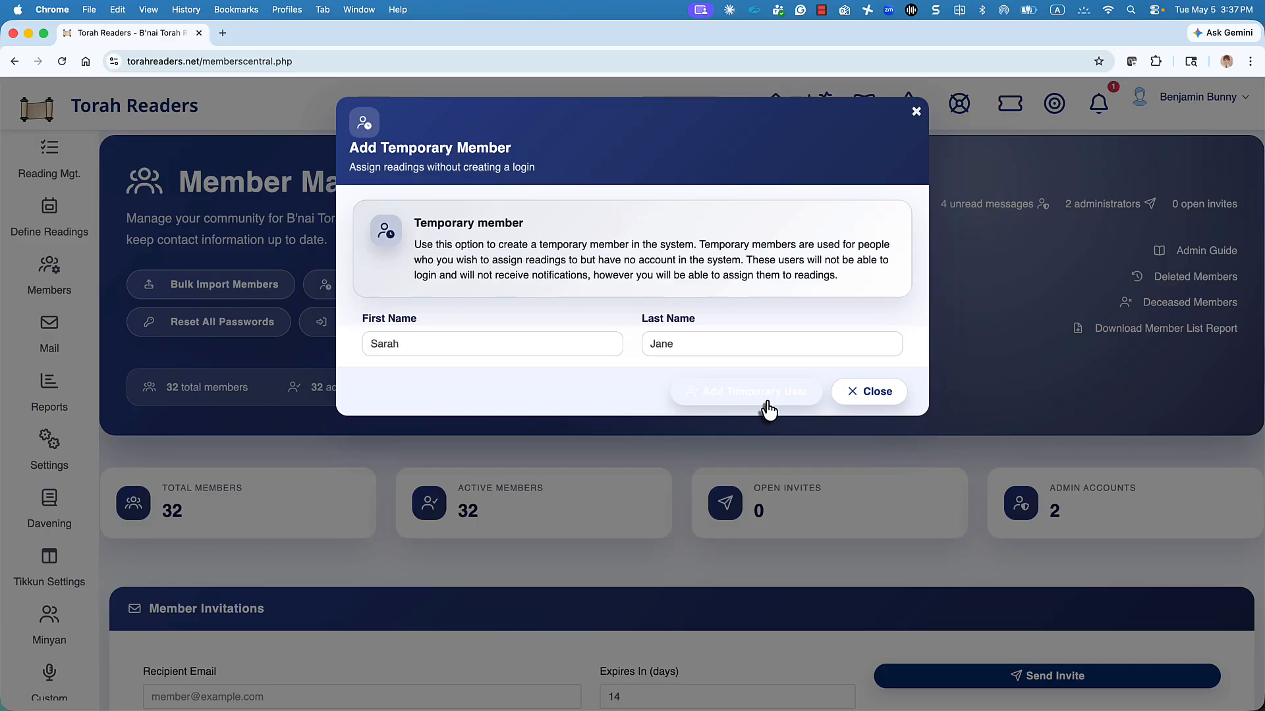
{"action": "left_click", "coordinate": [868, 412]}
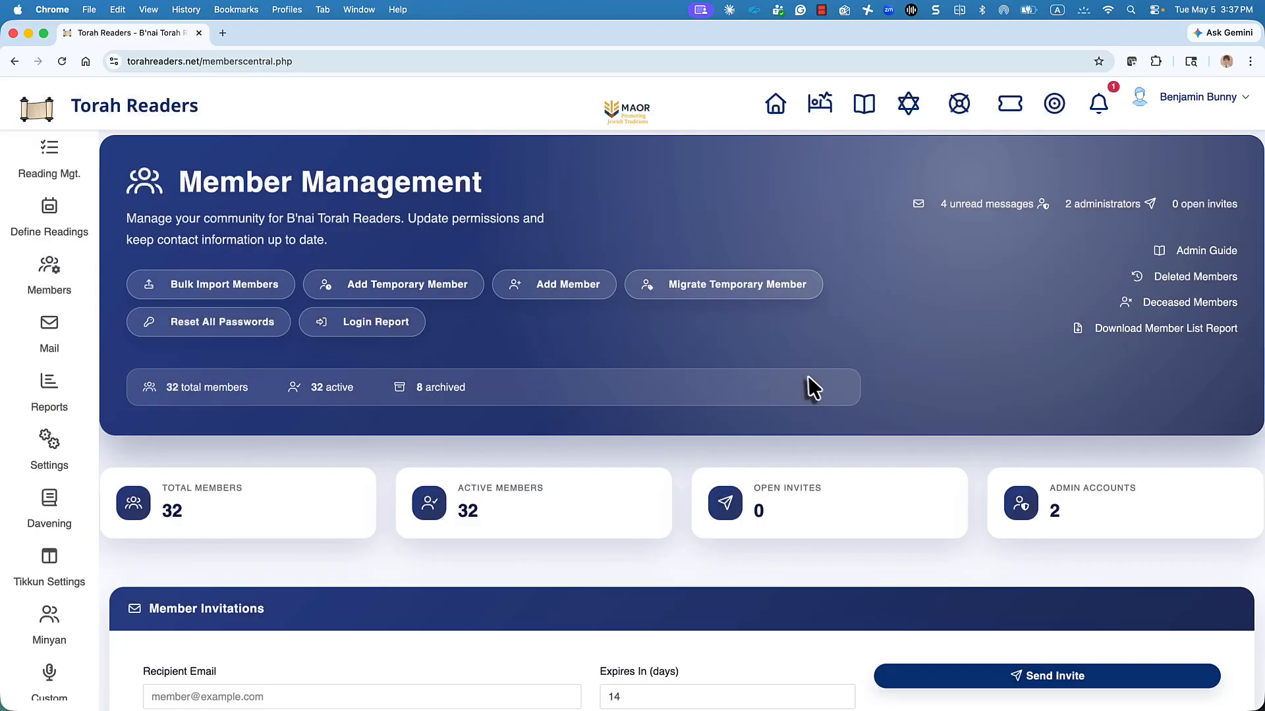
Step: Search the Members table for the new temporary member by the start of the first name, and clear the search
{"action": "scroll", "coordinate": [576, 507], "scroll_direction": "down", "scroll_amount": 10}
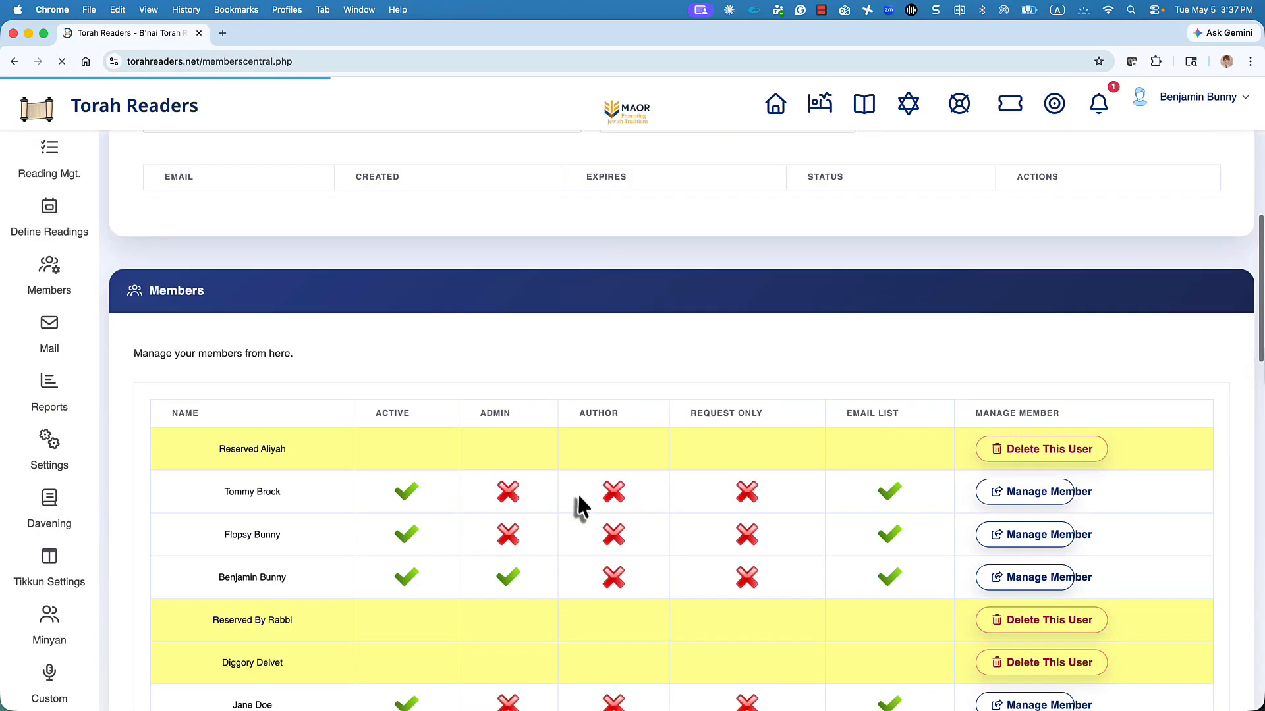
{"action": "left_click", "coordinate": [1094, 408]}
{"action": "type", "text": "Sa"}
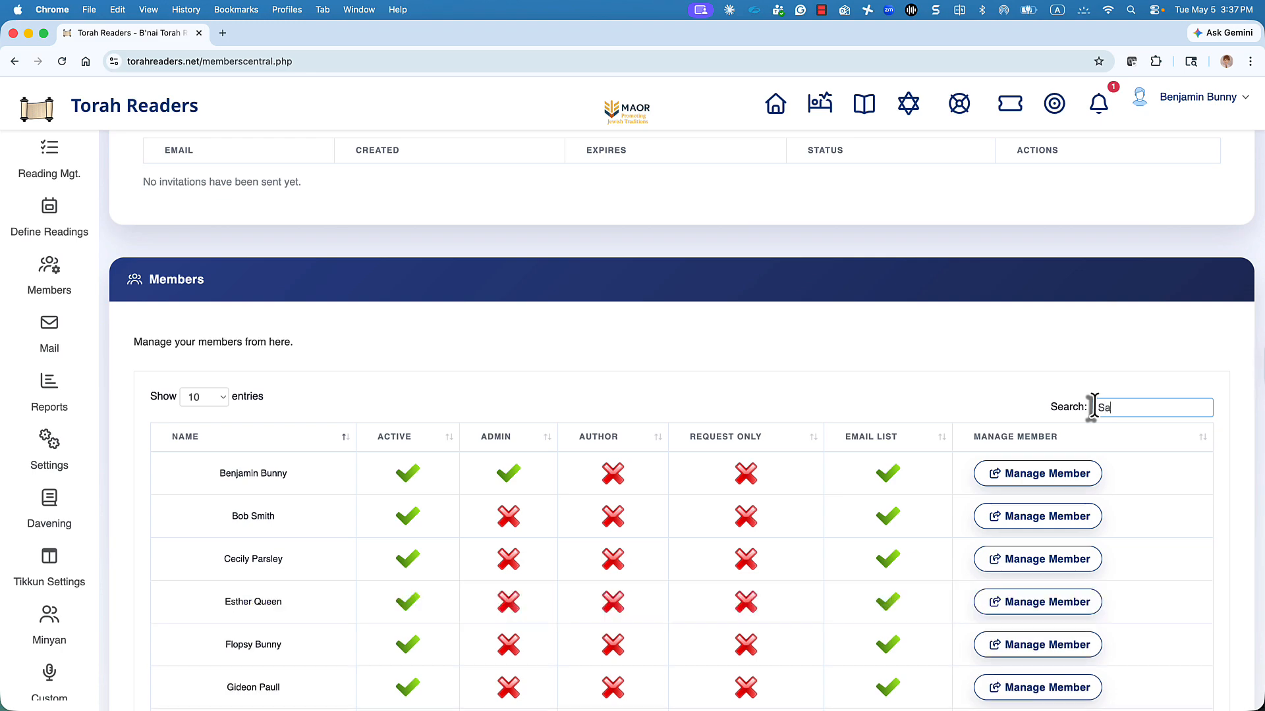
{"action": "type", "text": "r"}
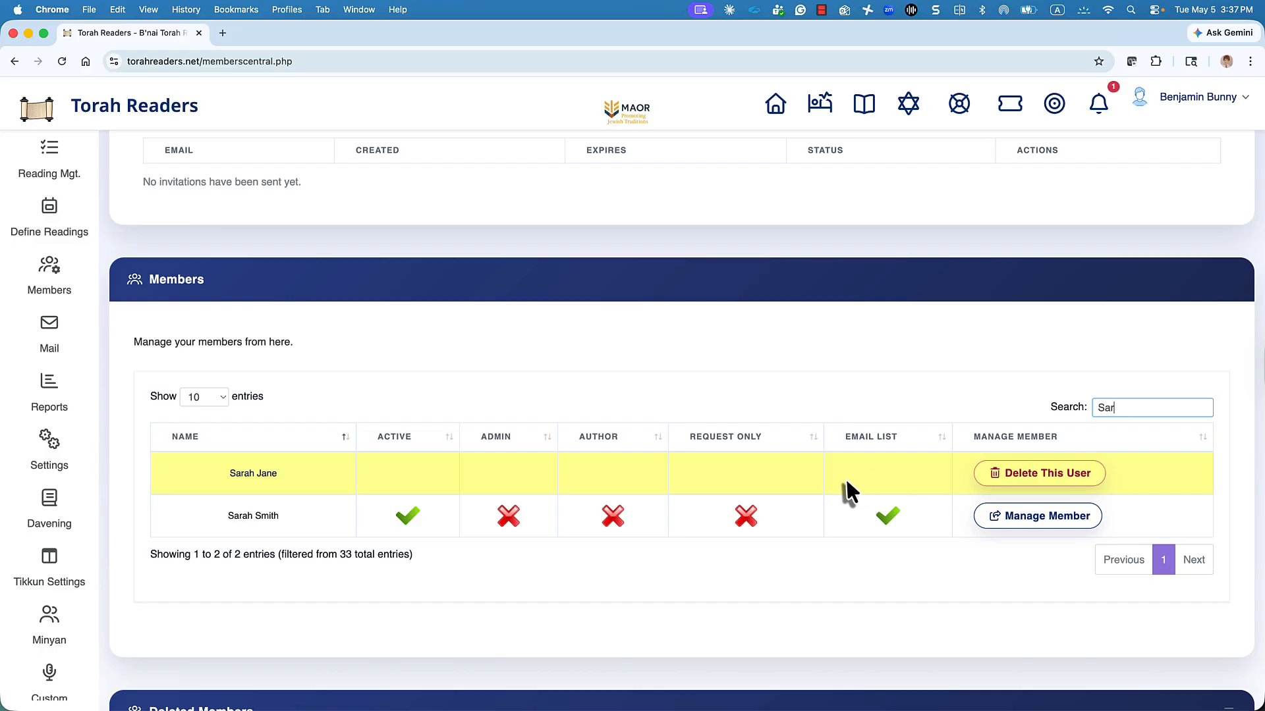
{"action": "left_click_drag", "start_coordinate": [1120, 409], "coordinate": [1079, 412]}
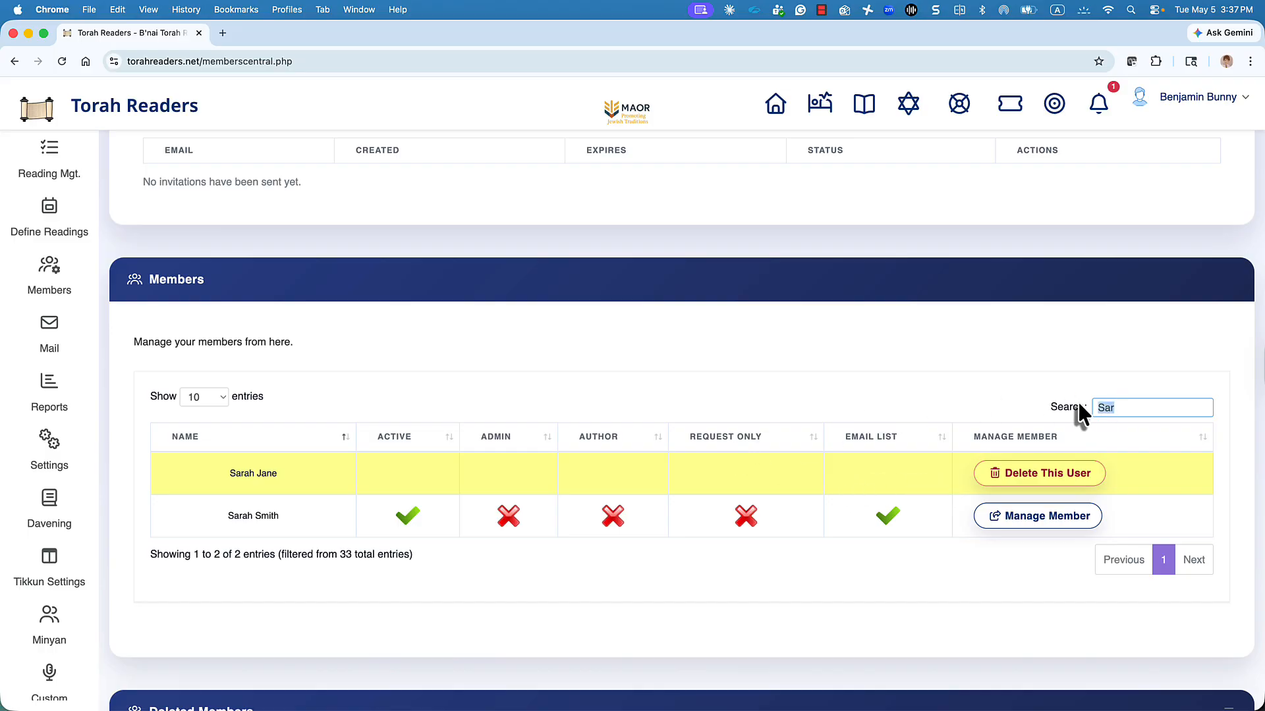
{"action": "key", "text": "BackSpace"}
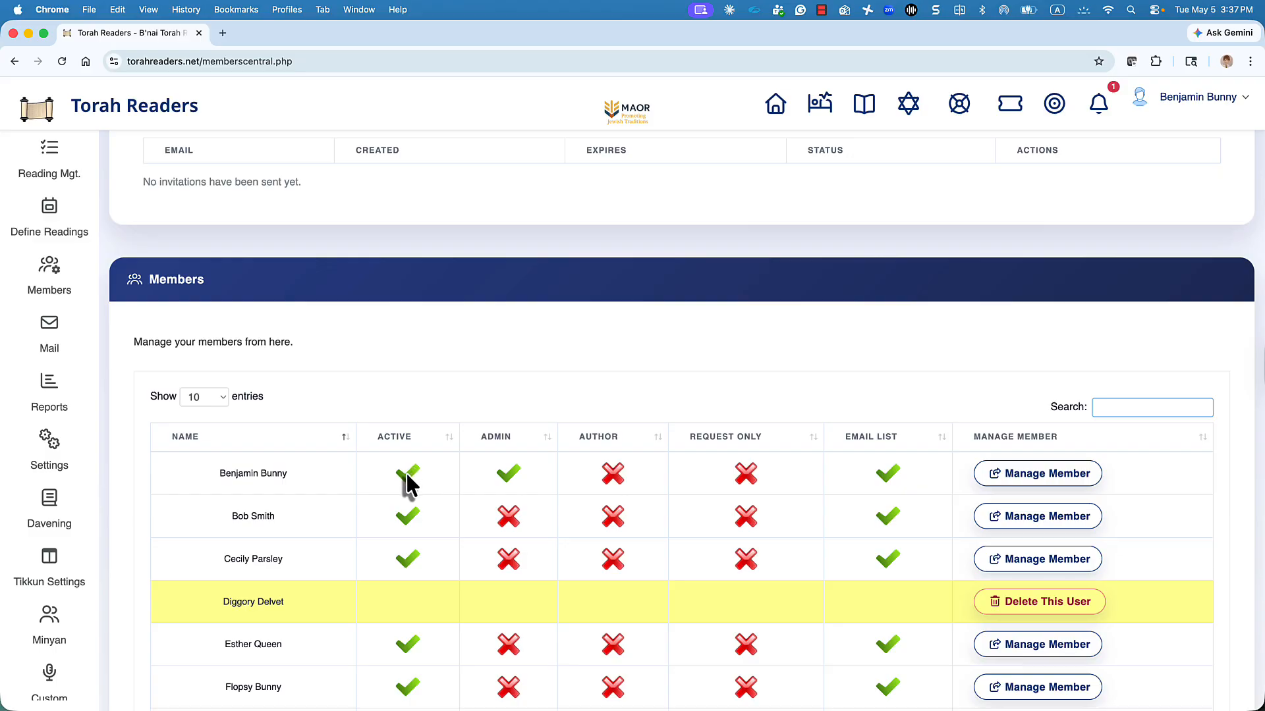
Step: Start deactivating the account of the second member in the Members table, and cancel at the confirmation
{"action": "scroll", "coordinate": [408, 488], "scroll_direction": "down", "scroll_amount": 1}
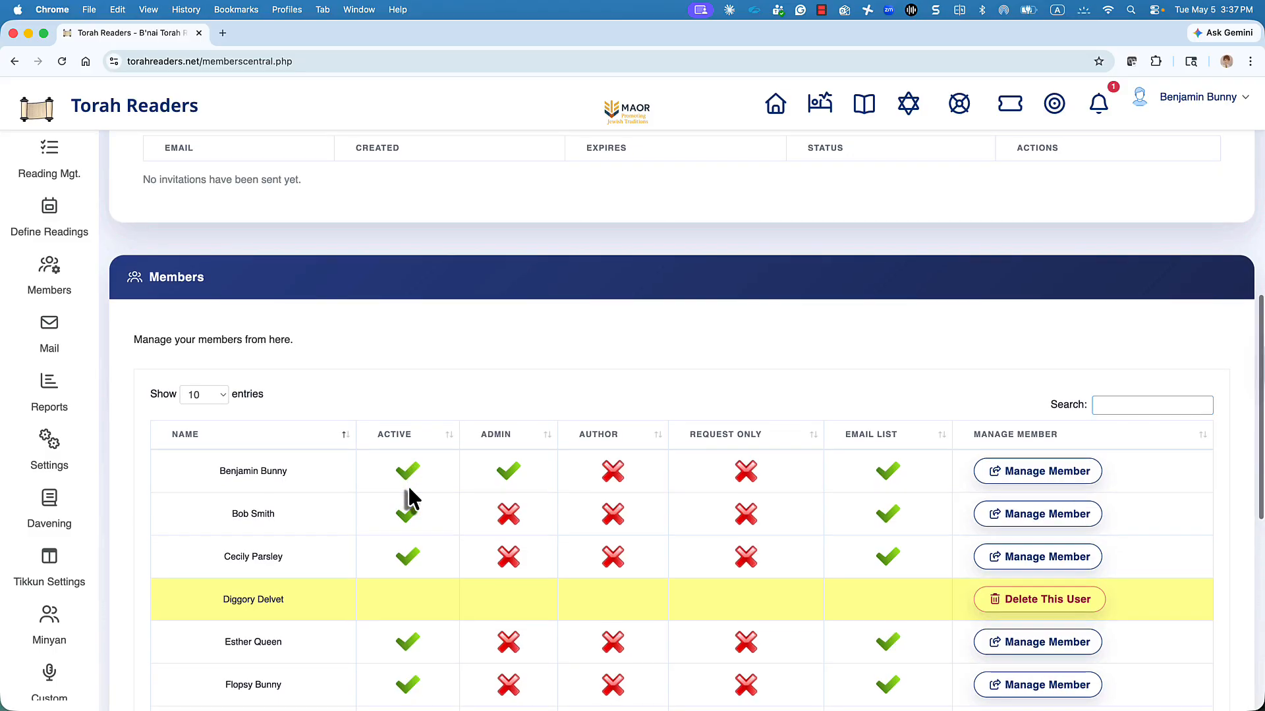
{"action": "scroll", "coordinate": [409, 488], "scroll_direction": "down", "scroll_amount": 1}
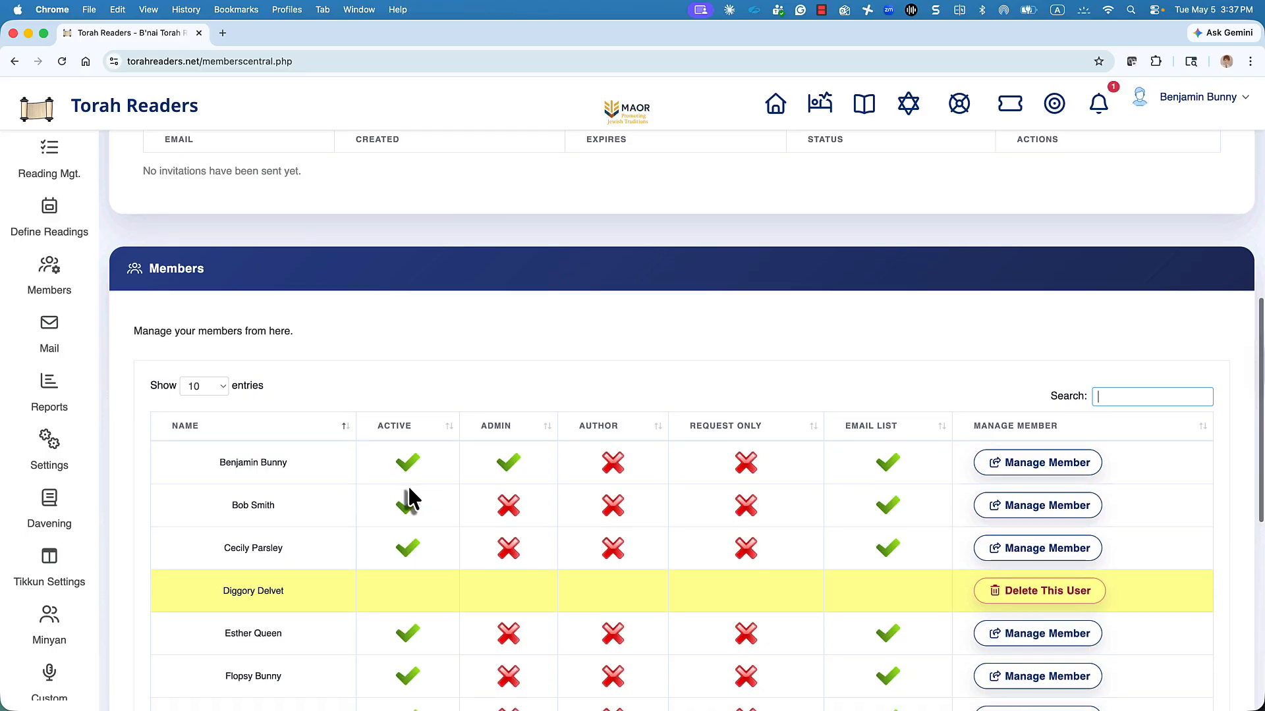
{"action": "scroll", "coordinate": [409, 499], "scroll_direction": "down", "scroll_amount": 2}
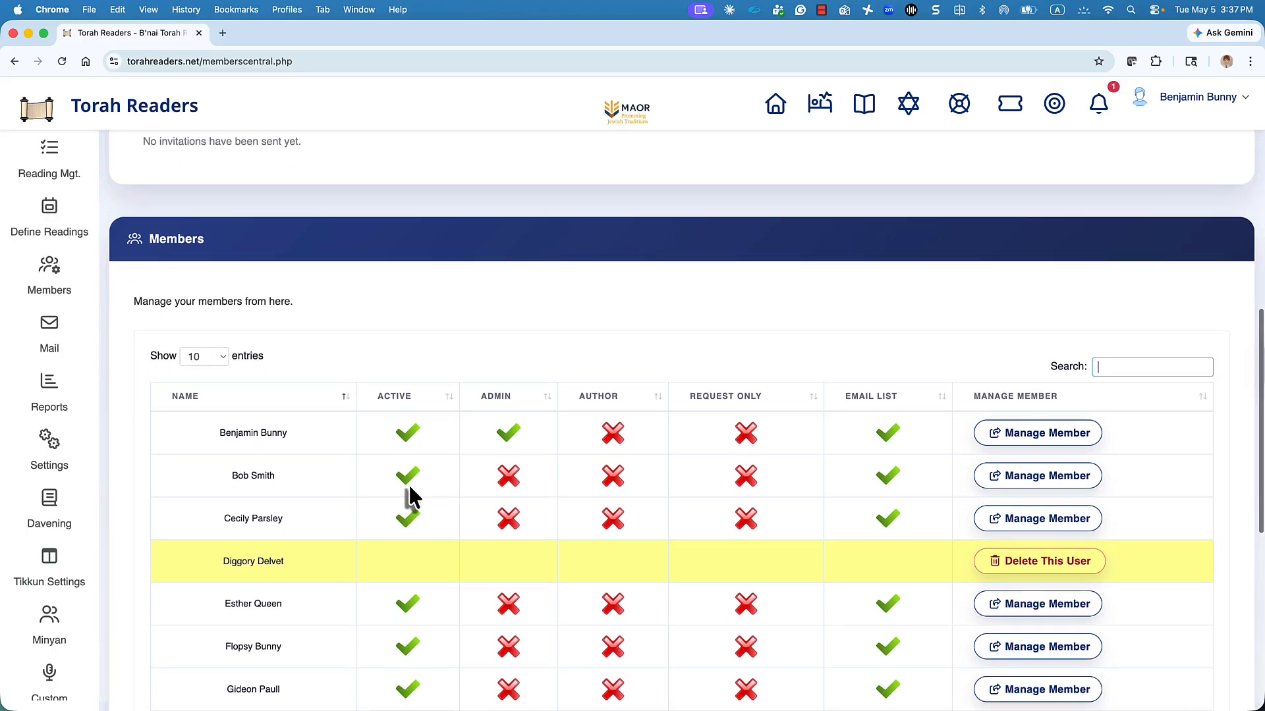
{"action": "scroll", "coordinate": [409, 488], "scroll_direction": "down", "scroll_amount": 1}
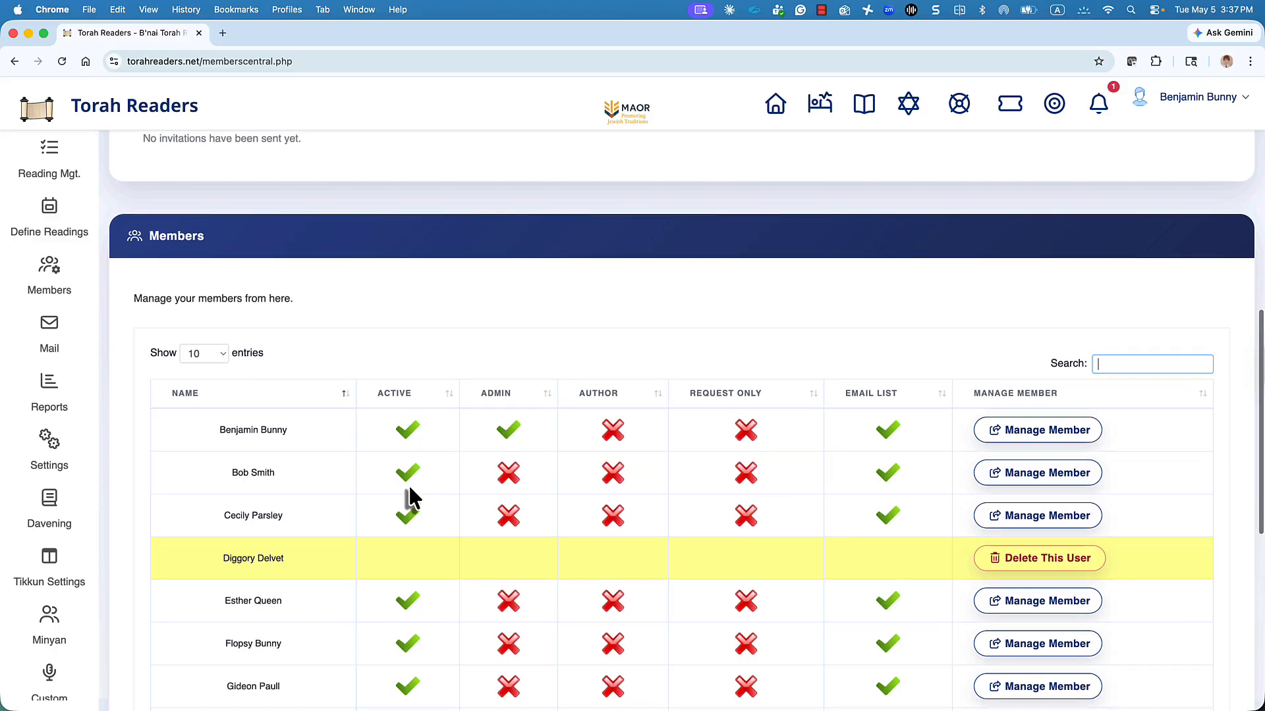
{"action": "scroll", "coordinate": [409, 488], "scroll_direction": "down", "scroll_amount": 2}
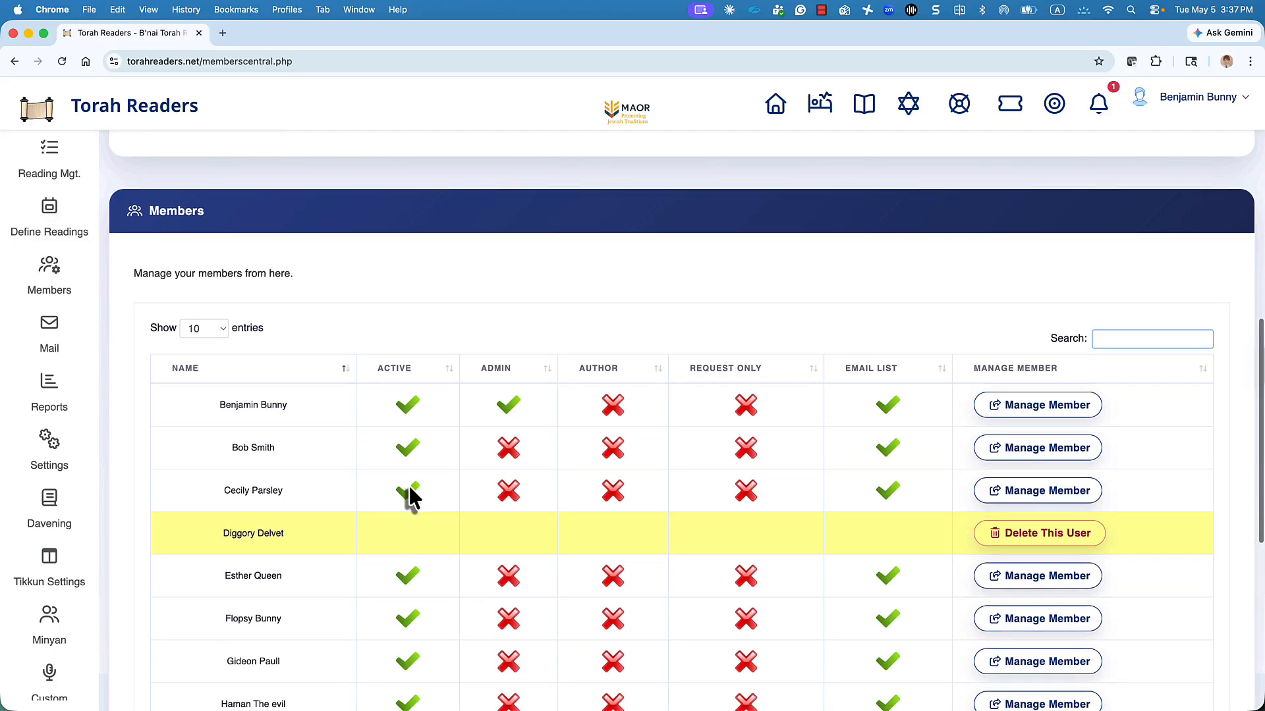
{"action": "scroll", "coordinate": [408, 487], "scroll_direction": "down", "scroll_amount": 1}
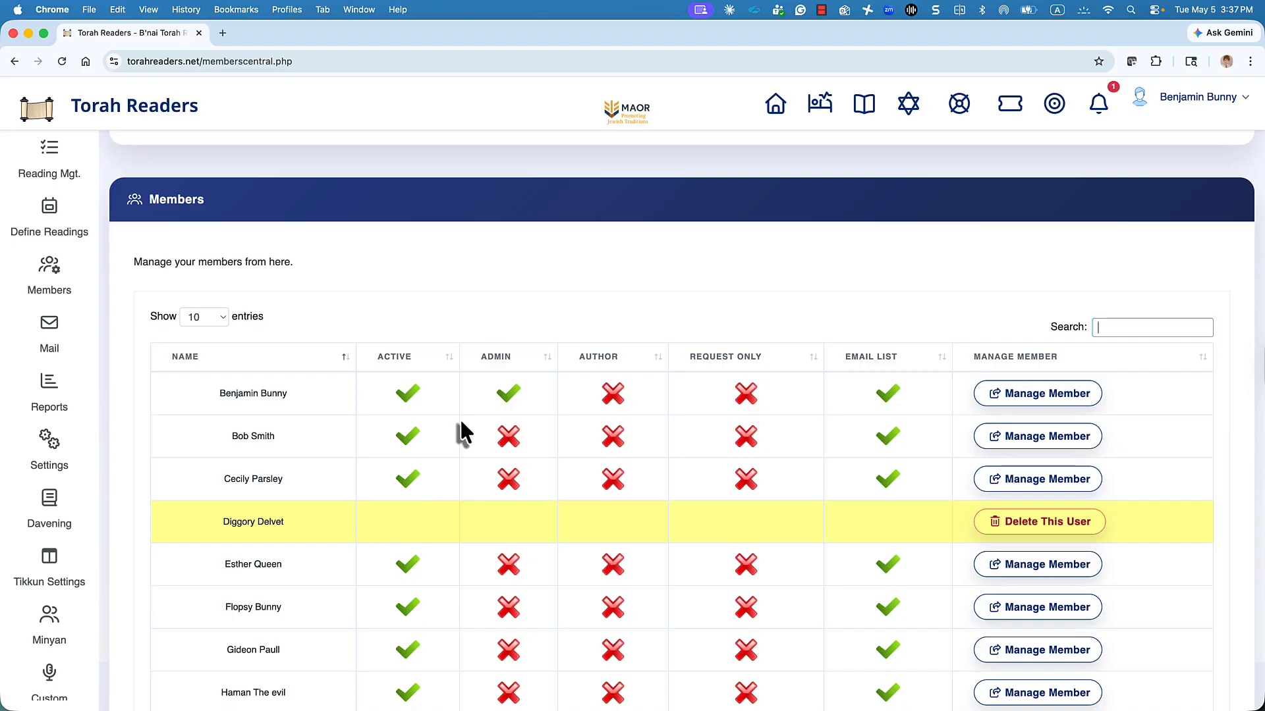
{"action": "left_click", "coordinate": [408, 436]}
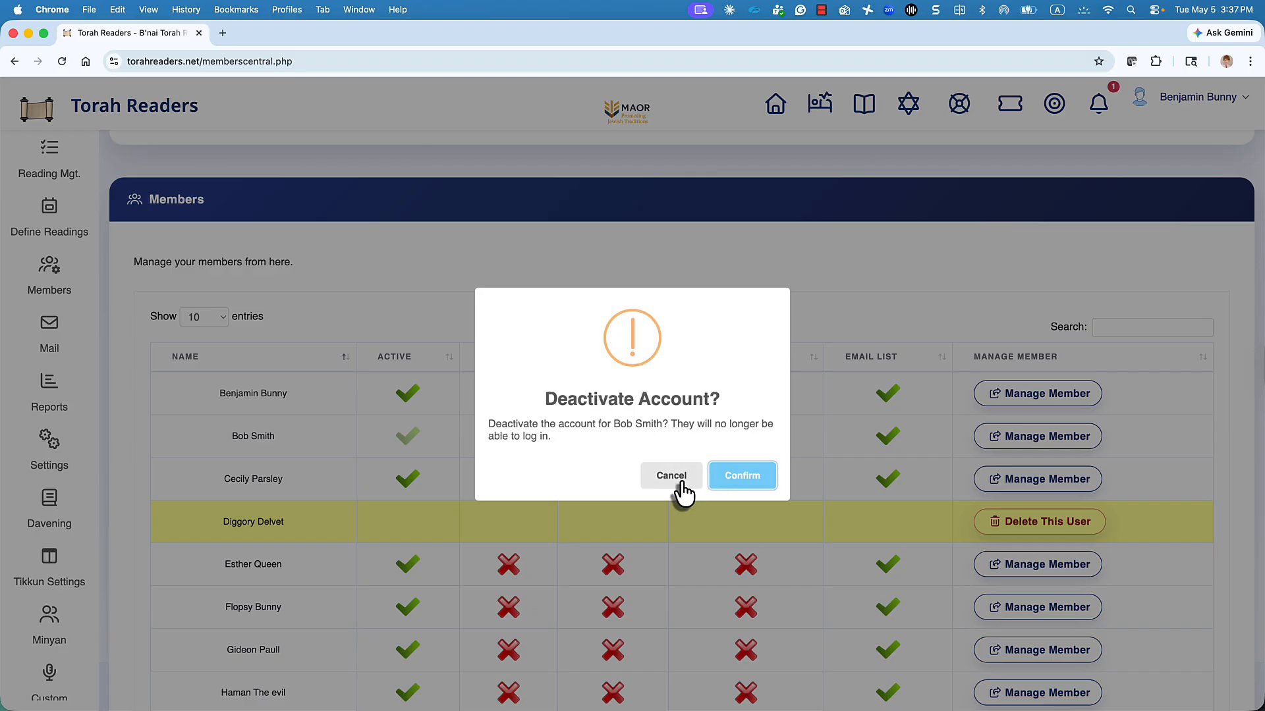
{"action": "left_click", "coordinate": [682, 484]}
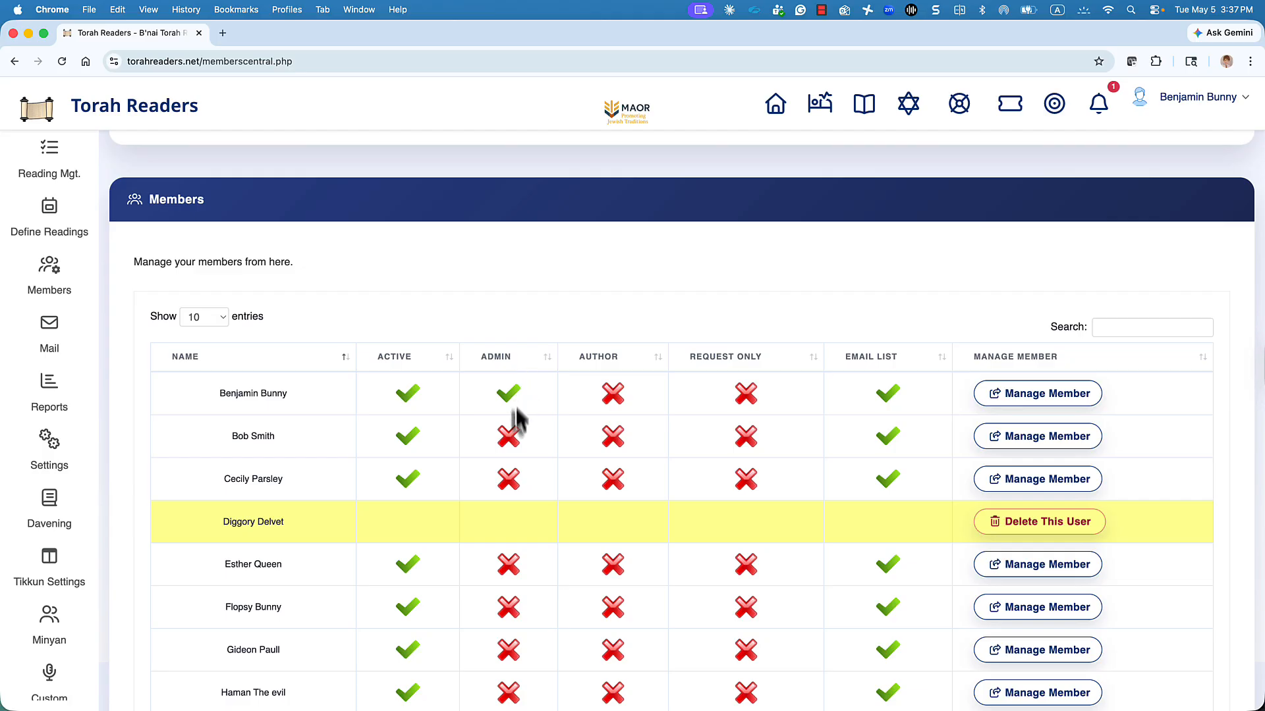
Step: Grant admin access to the second member in the Members table and confirm the change
{"action": "left_click", "coordinate": [510, 440]}
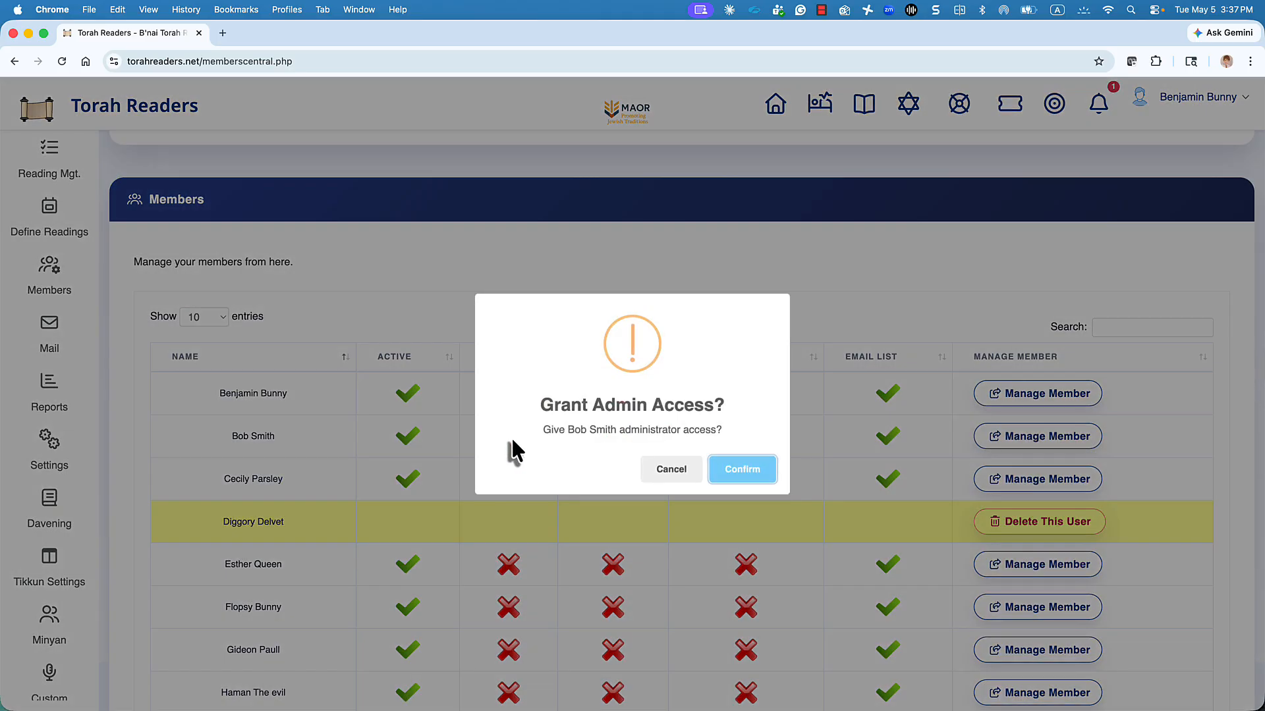
{"action": "left_click", "coordinate": [756, 471]}
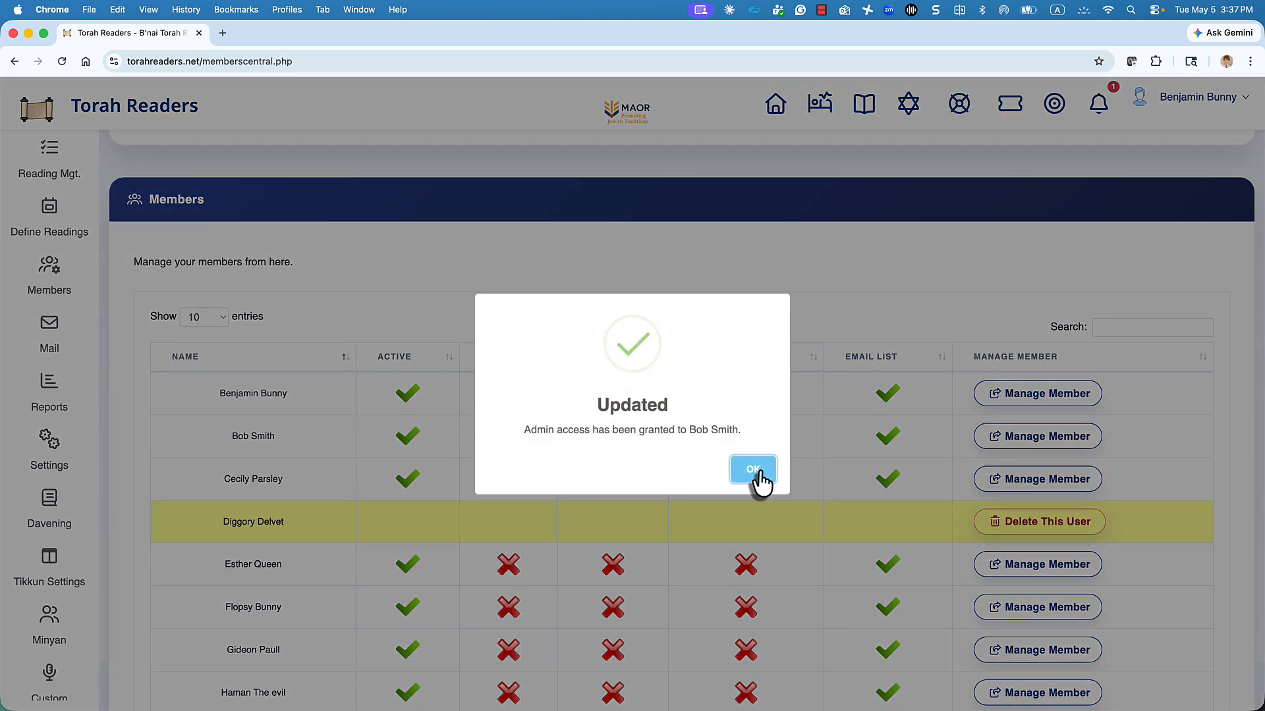
{"action": "left_click", "coordinate": [753, 470]}
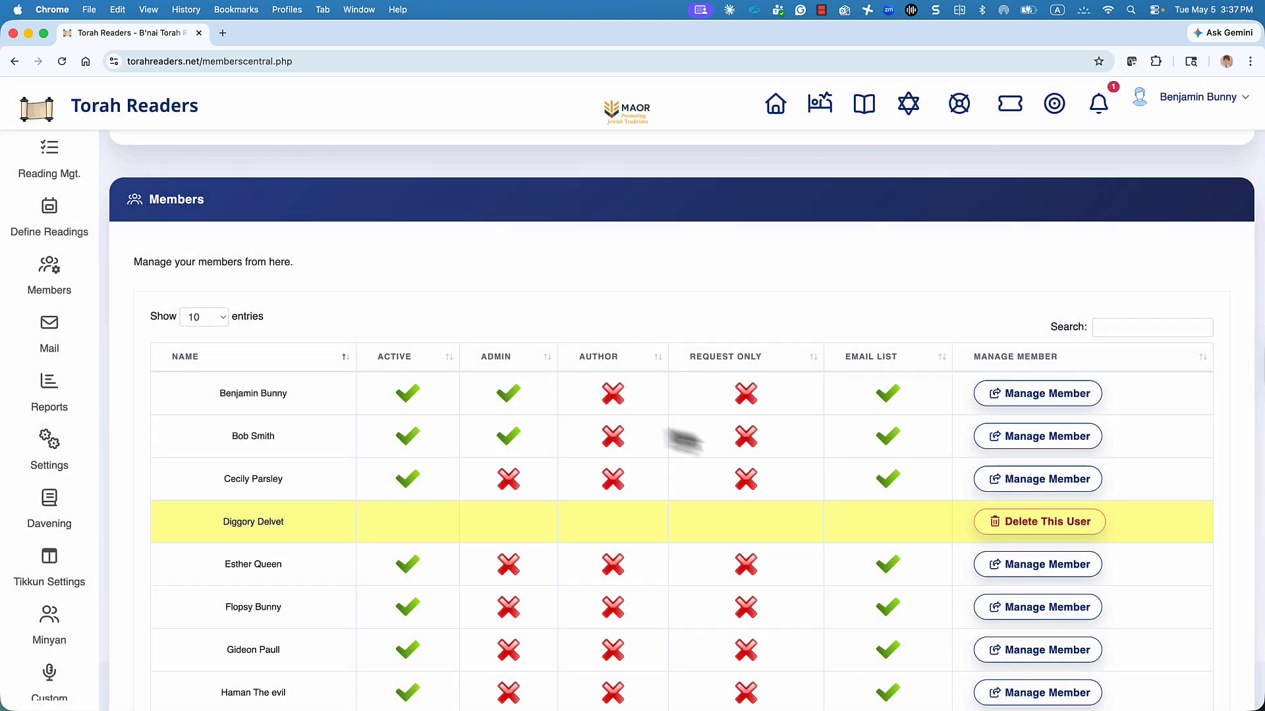
Step: Remove admin access from the second member in the Members table and confirm the removal
{"action": "left_click", "coordinate": [513, 436]}
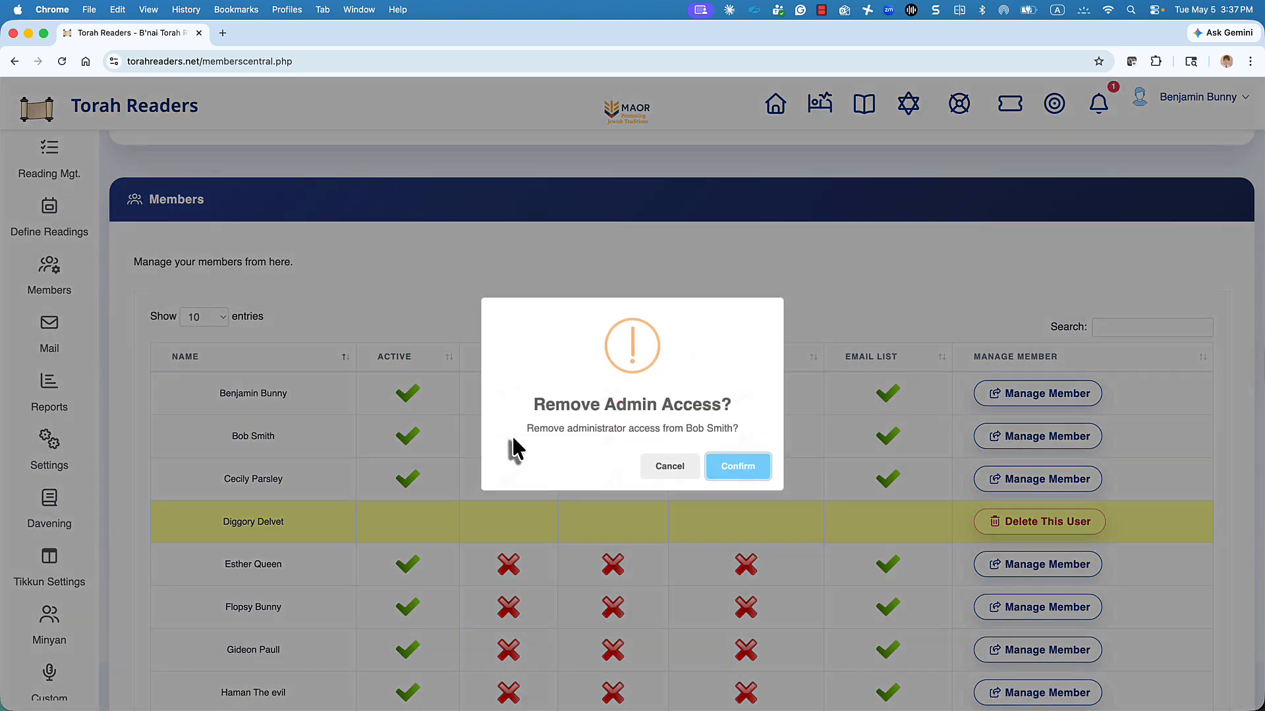
{"action": "left_click", "coordinate": [723, 471]}
{"action": "left_click", "coordinate": [751, 472]}
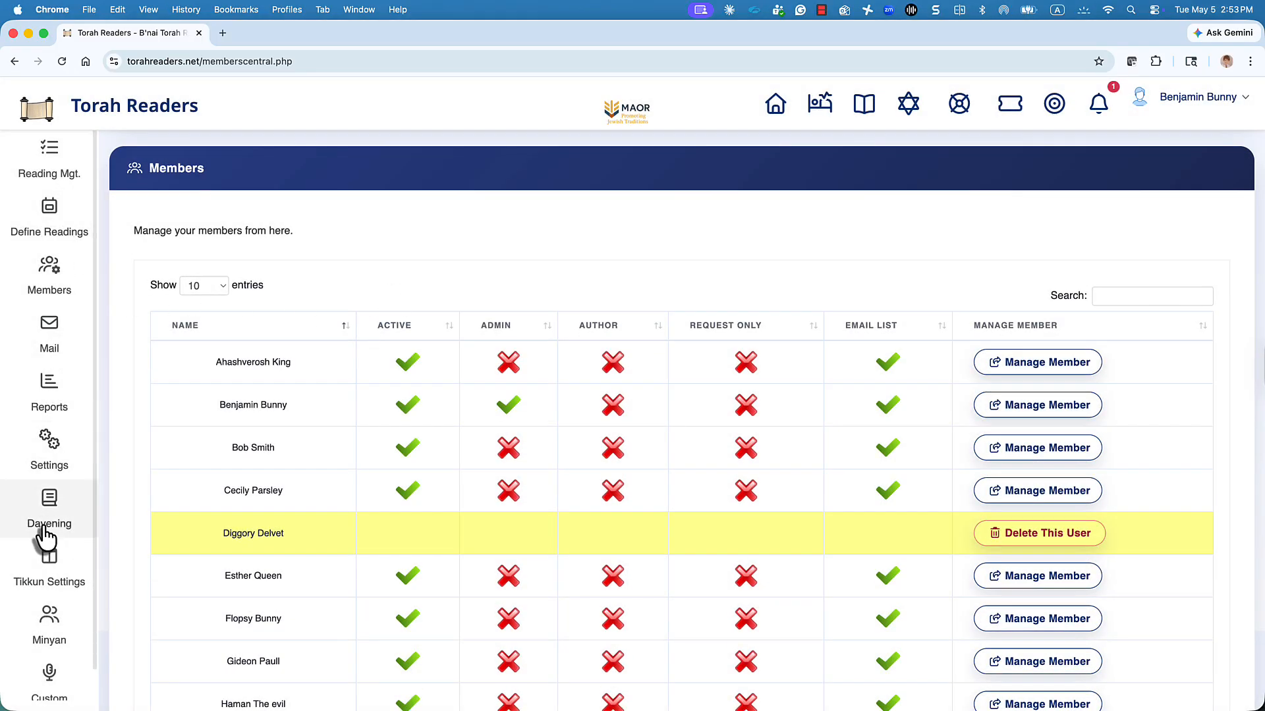
Step: Check the administration options offered under the signed-in account, and close the list
{"action": "left_click", "coordinate": [1183, 109]}
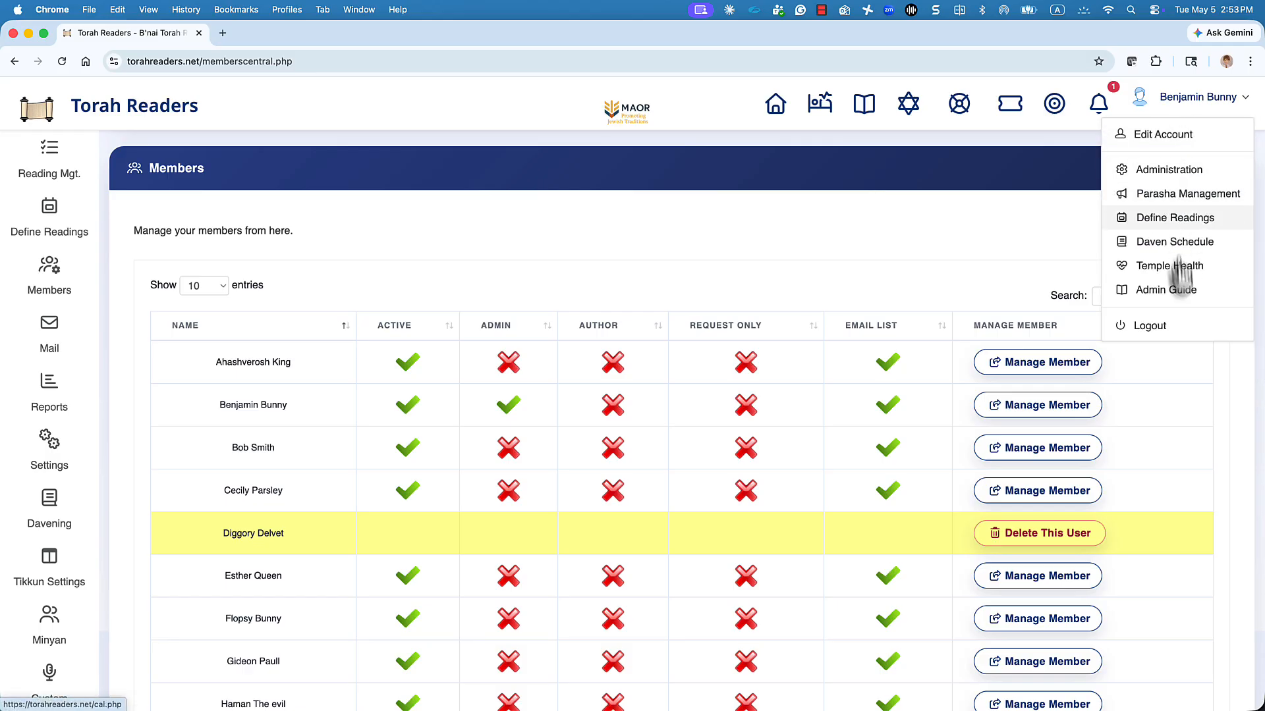
{"action": "left_click", "coordinate": [935, 249]}
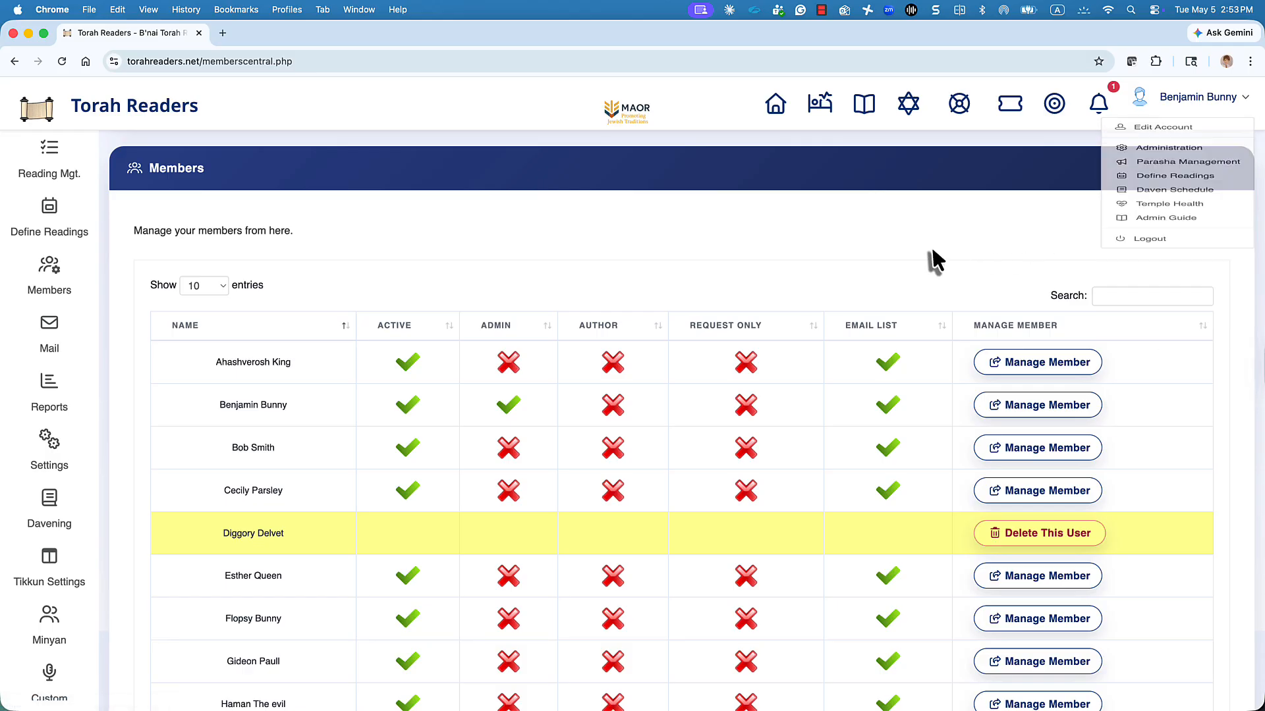
Step: Grant the Author role to the first member in the Members table and confirm the change
{"action": "scroll", "coordinate": [305, 435], "scroll_direction": "down", "scroll_amount": 1}
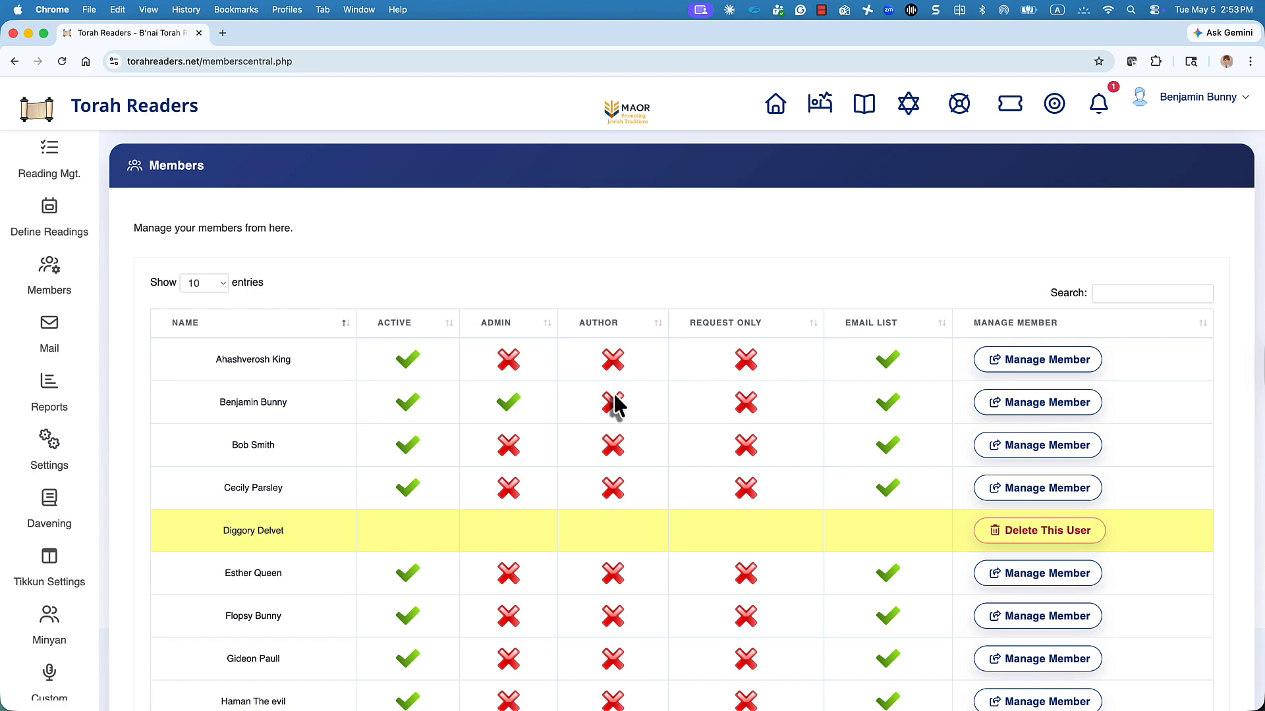
{"action": "left_click", "coordinate": [614, 365]}
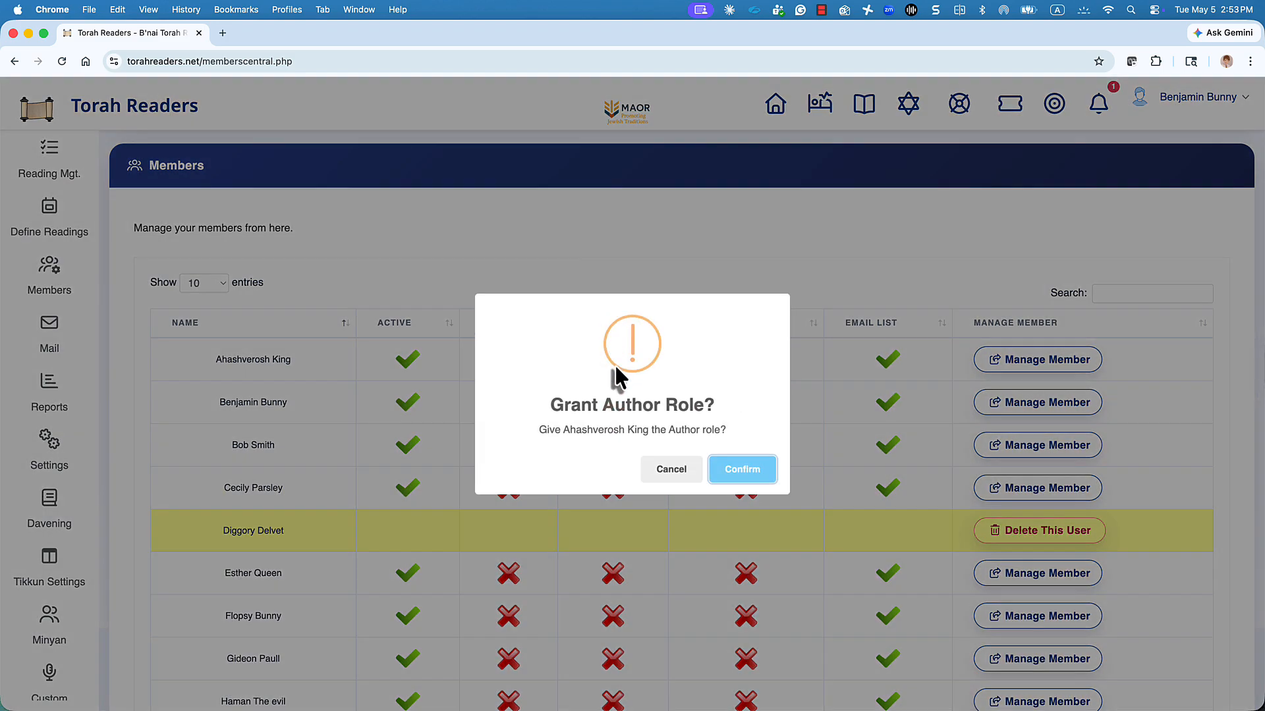
{"action": "left_click", "coordinate": [757, 472]}
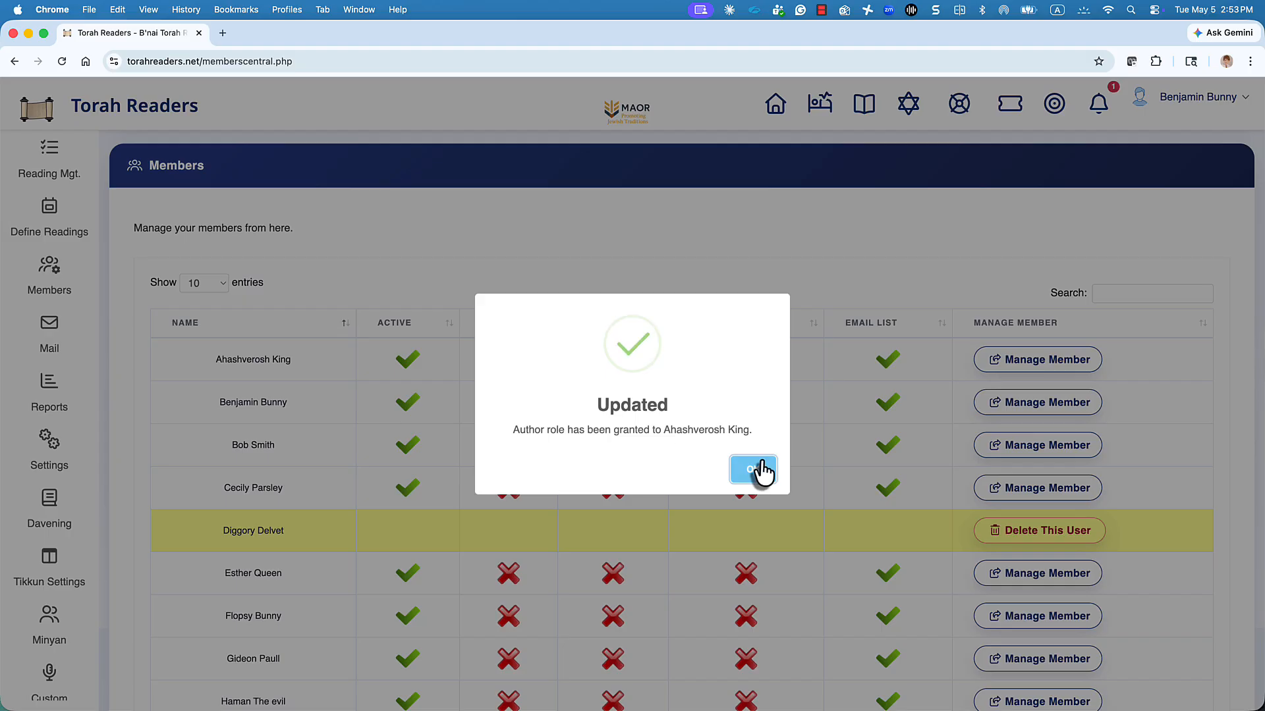
{"action": "left_click", "coordinate": [757, 471]}
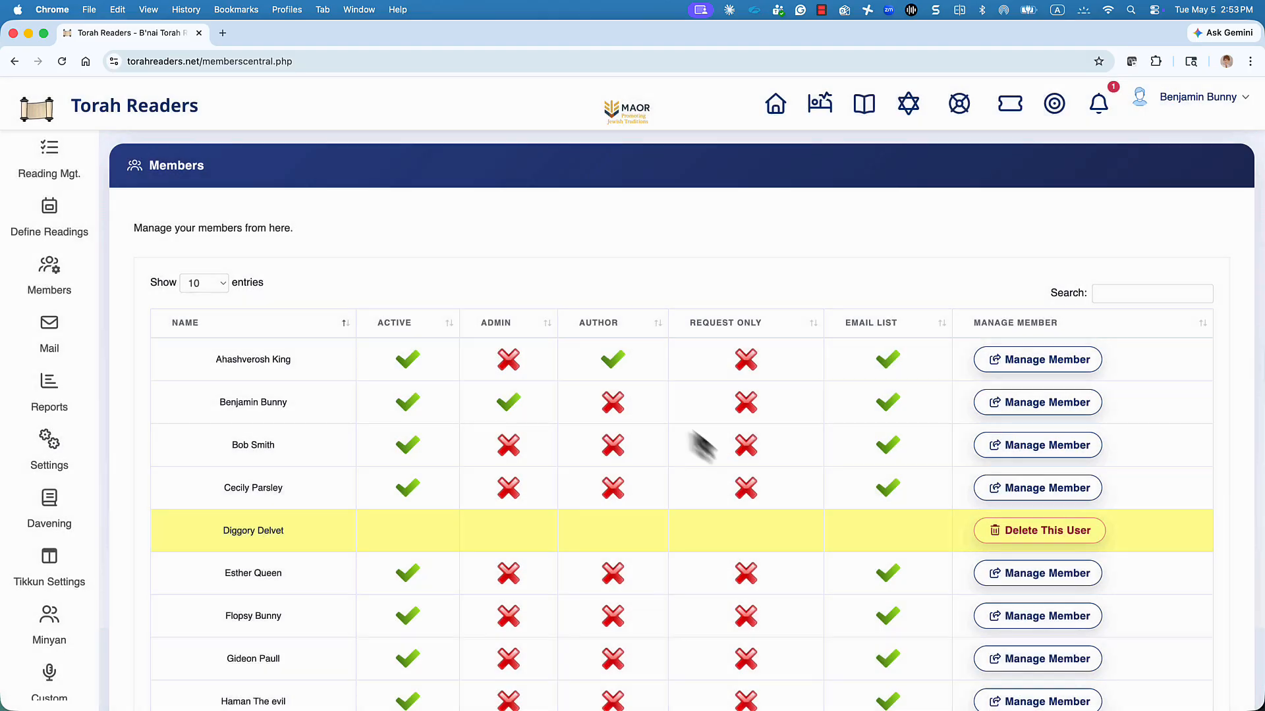
Step: Remove the Author role from the first member in the Members table and confirm the removal
{"action": "left_click", "coordinate": [615, 359]}
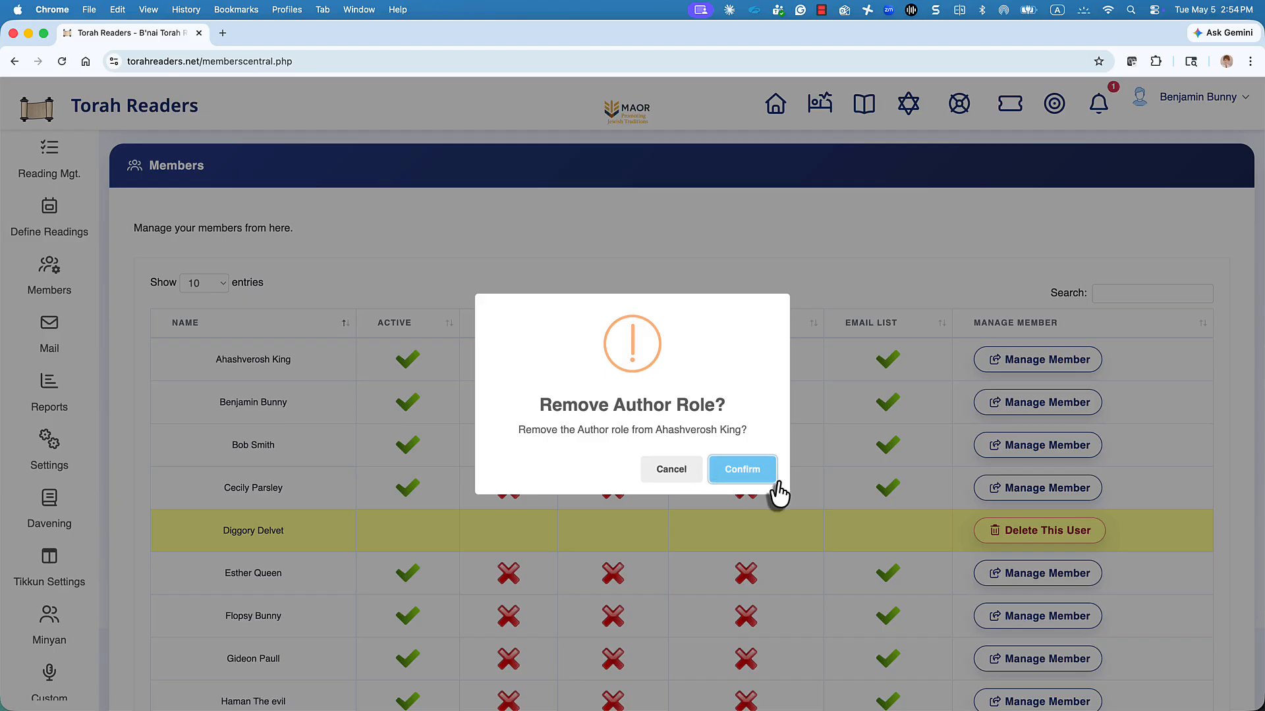
{"action": "left_click", "coordinate": [756, 478]}
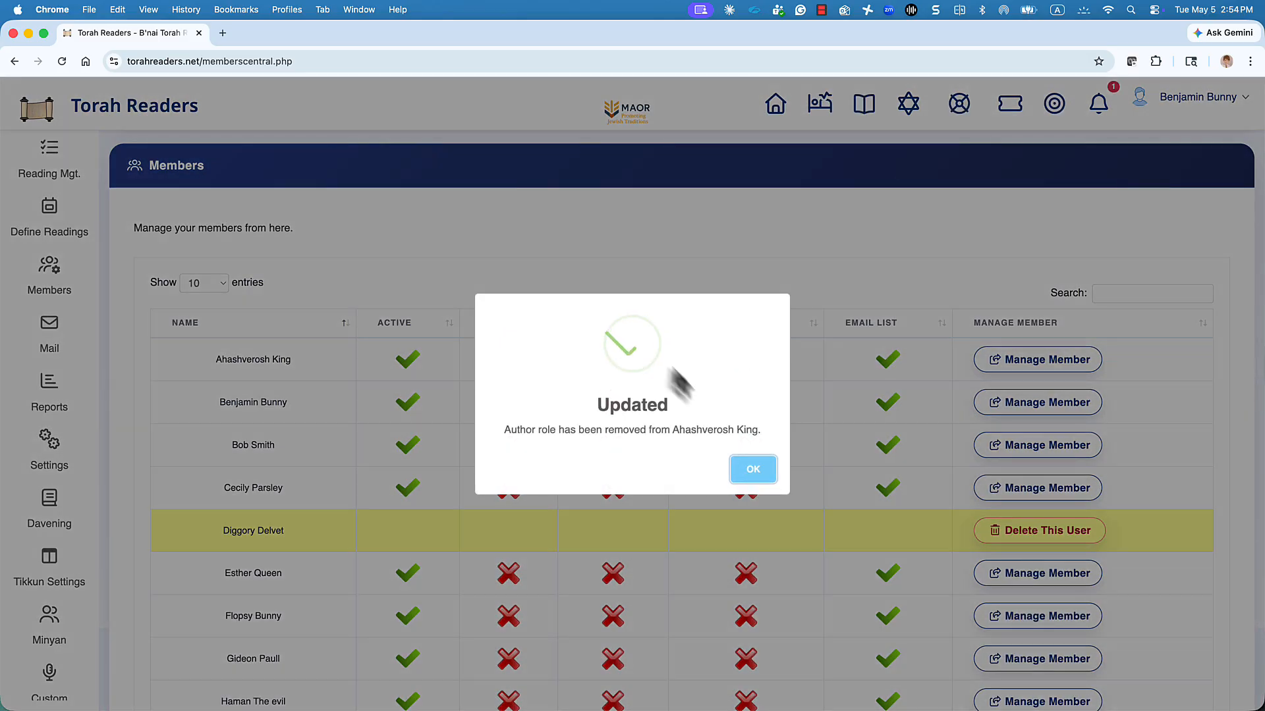
{"action": "left_click", "coordinate": [758, 478]}
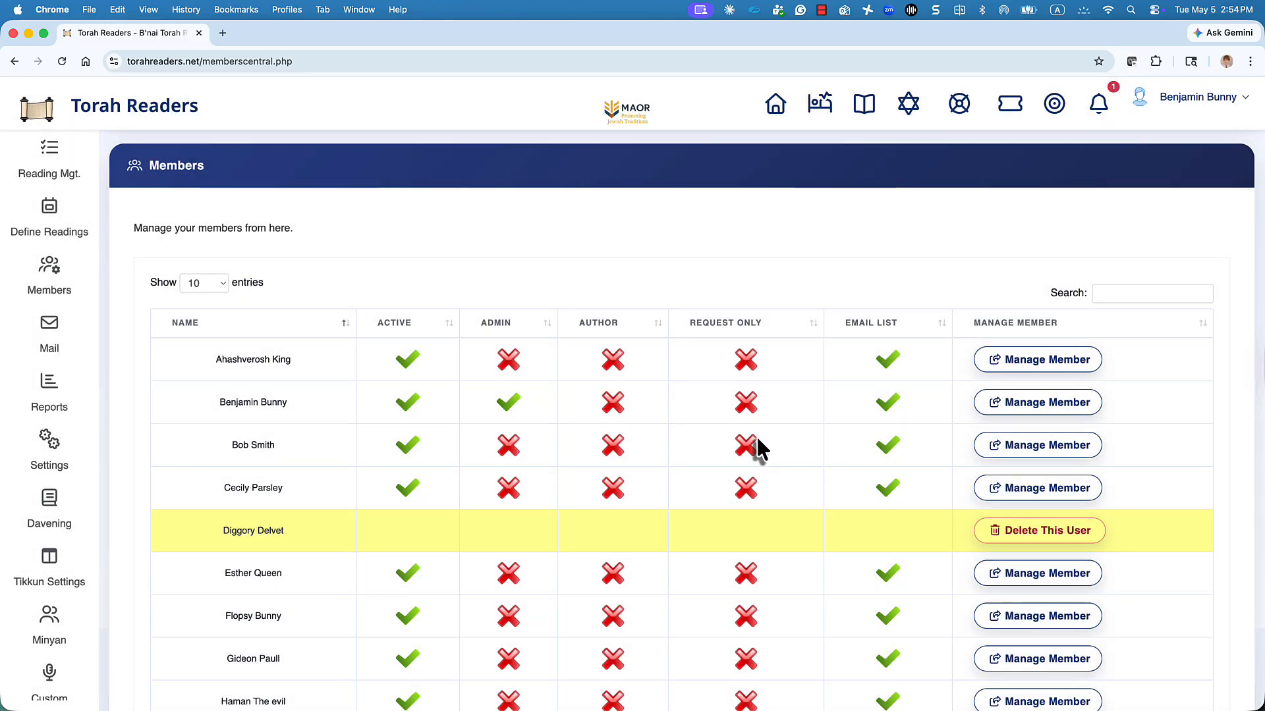
Step: Set the first member in the Members table to Request Only and confirm the change
{"action": "left_click", "coordinate": [749, 360]}
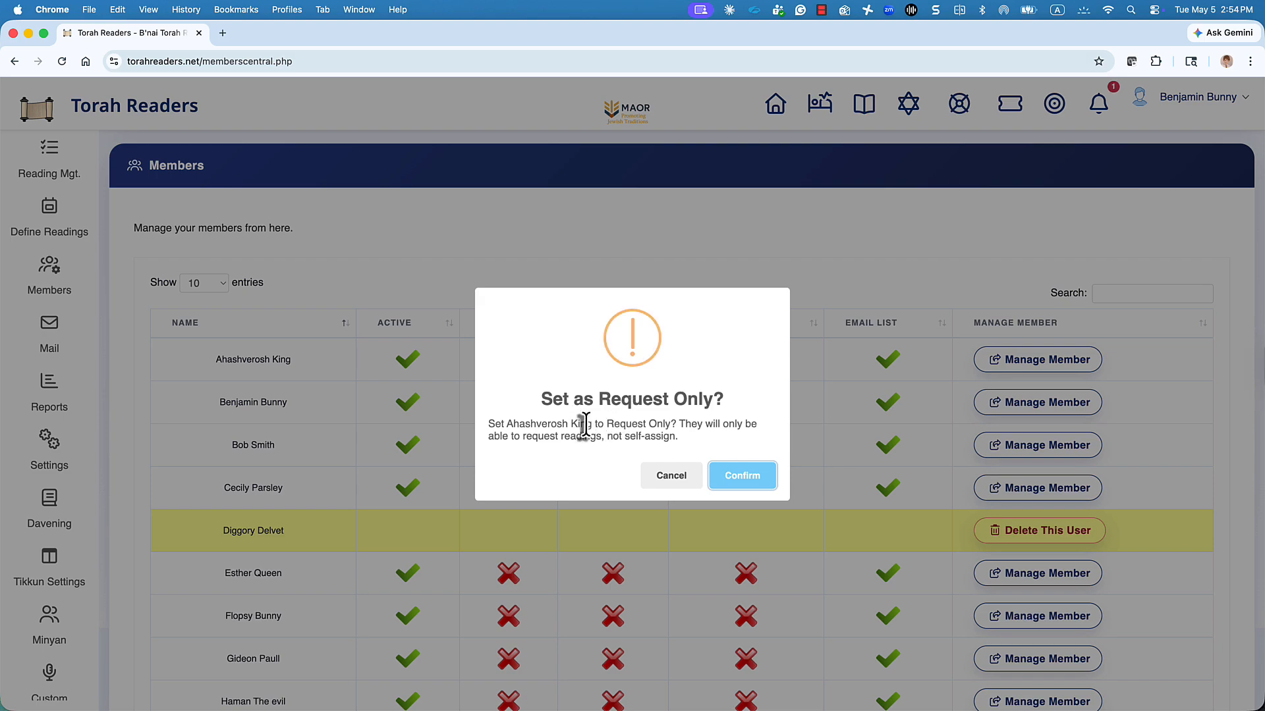
{"action": "left_click", "coordinate": [737, 486]}
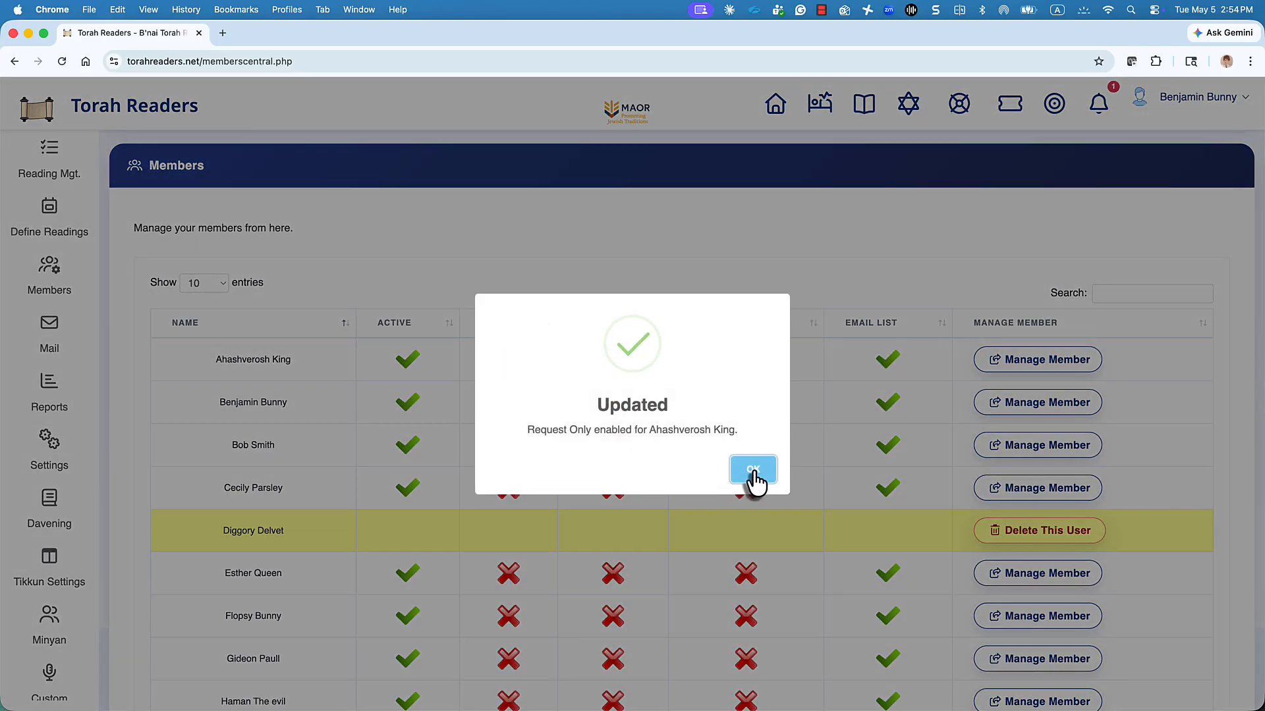
Step: Dismiss the Request Only update notice, and check the email unsubscribe prompt for the first member without applying it
{"action": "left_click", "coordinate": [753, 469]}
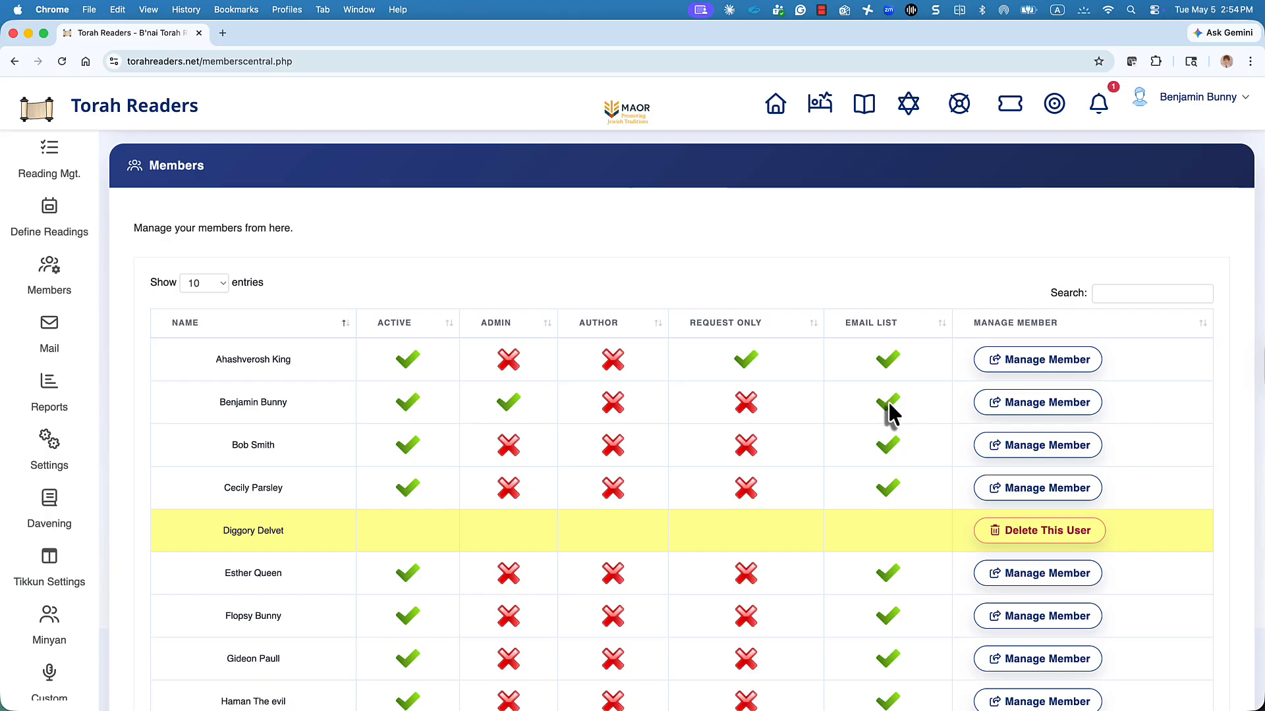
{"action": "left_click", "coordinate": [890, 356]}
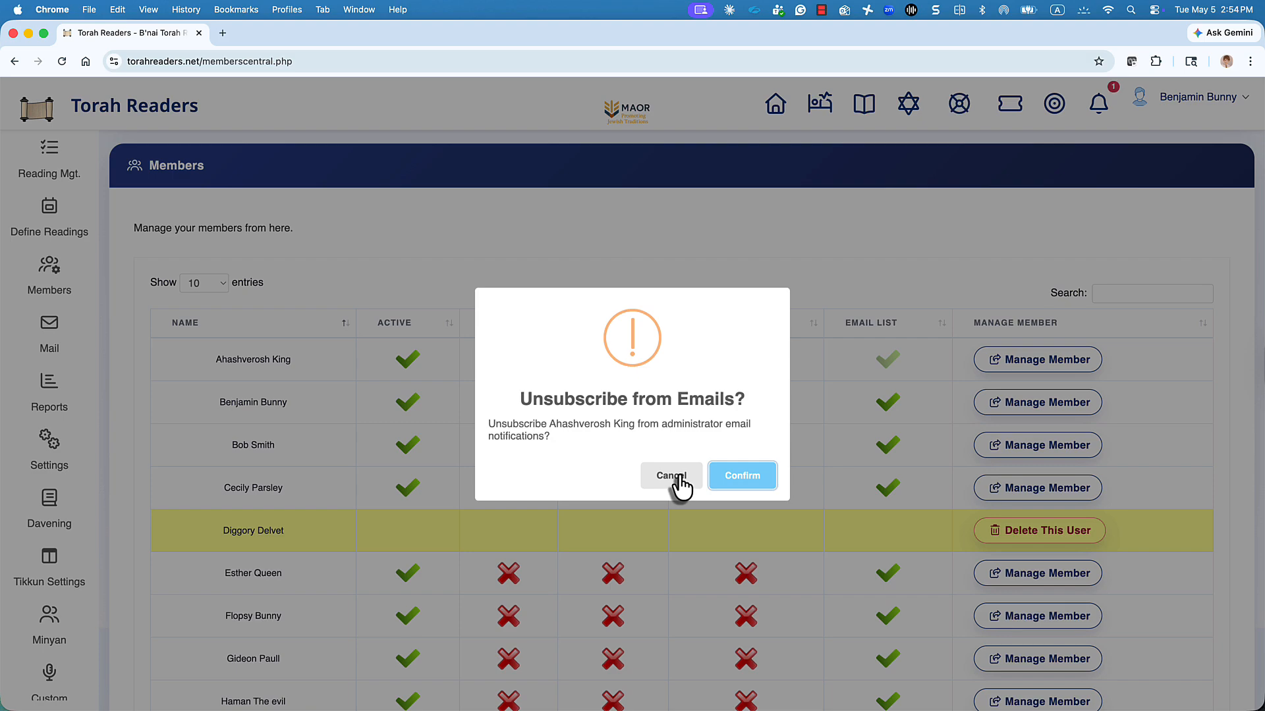
{"action": "left_click", "coordinate": [680, 485]}
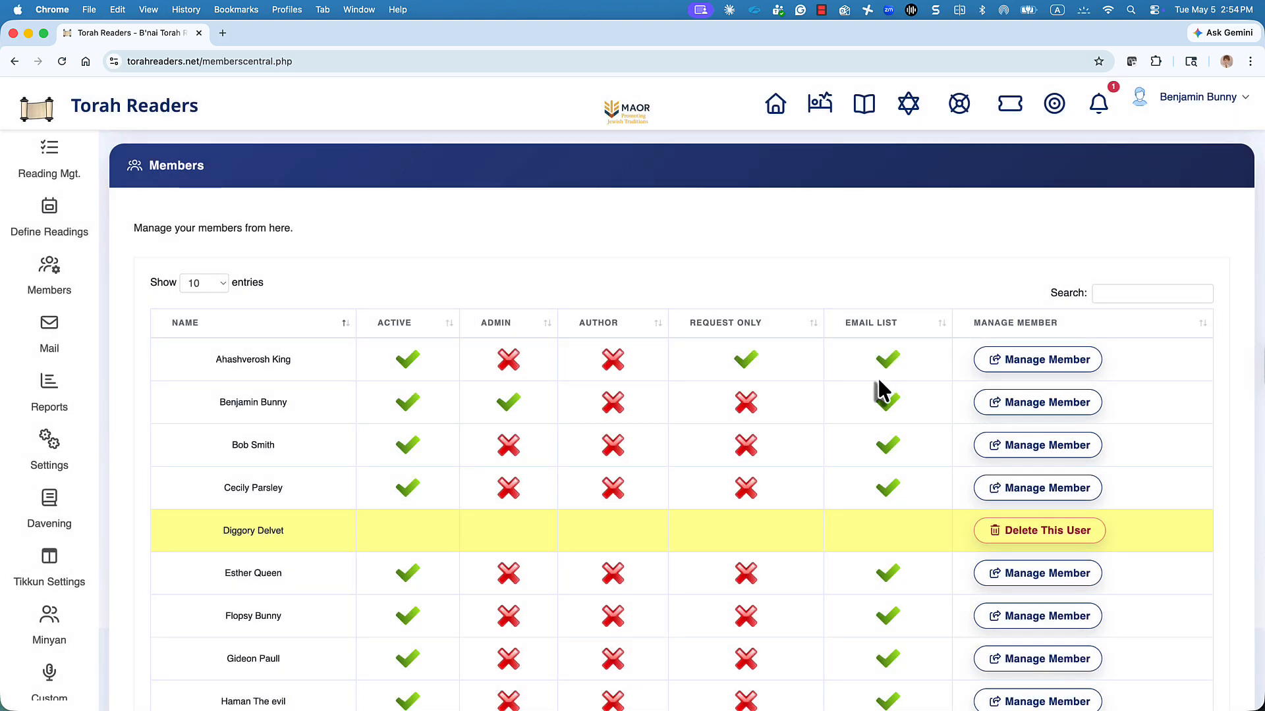
Step: Open the fourth listed member's management details and examine the Hebrew name and Bar/Bat Mitzvah parsha choices without changing them
{"action": "scroll", "coordinate": [879, 378], "scroll_direction": "down", "scroll_amount": 1}
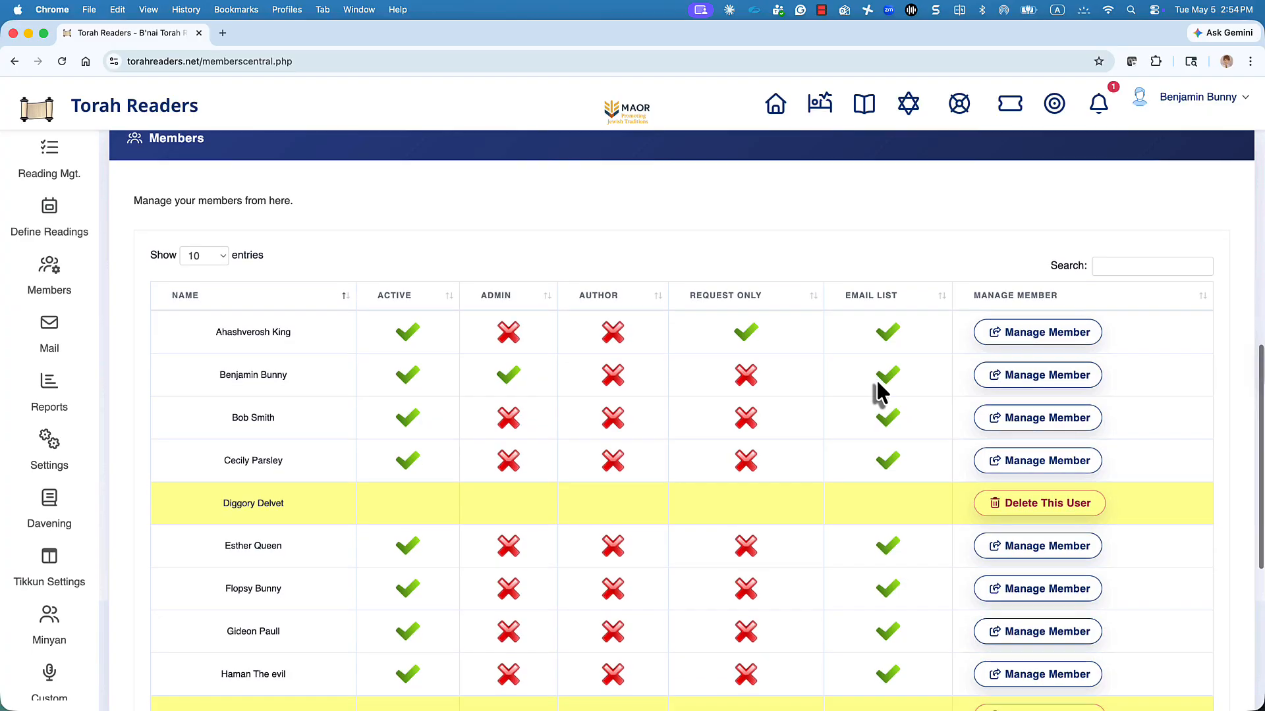
{"action": "left_click", "coordinate": [1014, 466]}
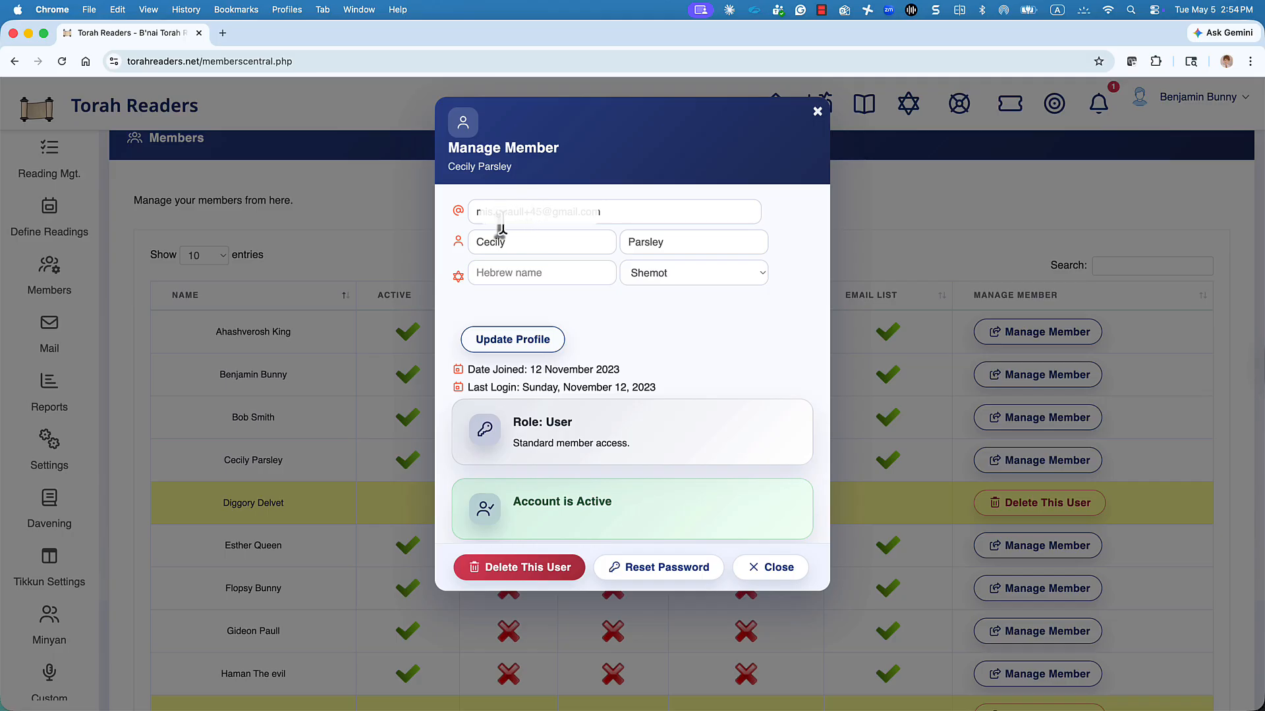
{"action": "left_click", "coordinate": [496, 273]}
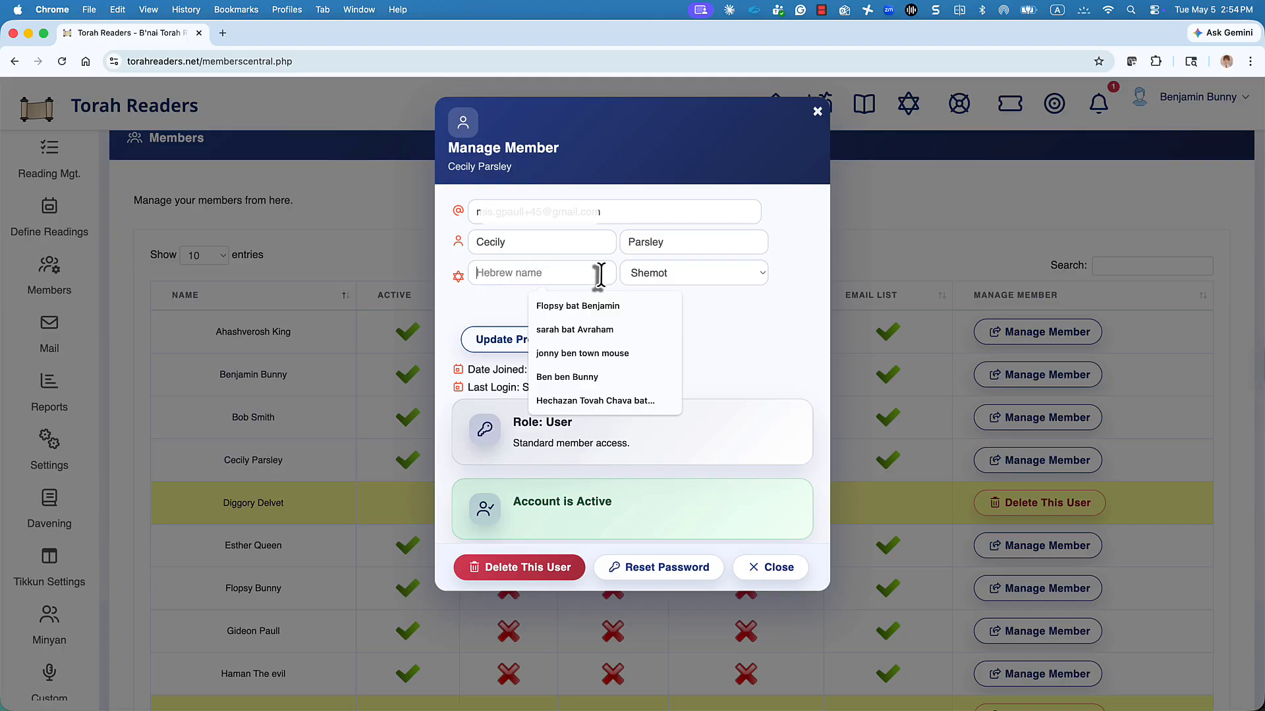
{"action": "left_click", "coordinate": [752, 347]}
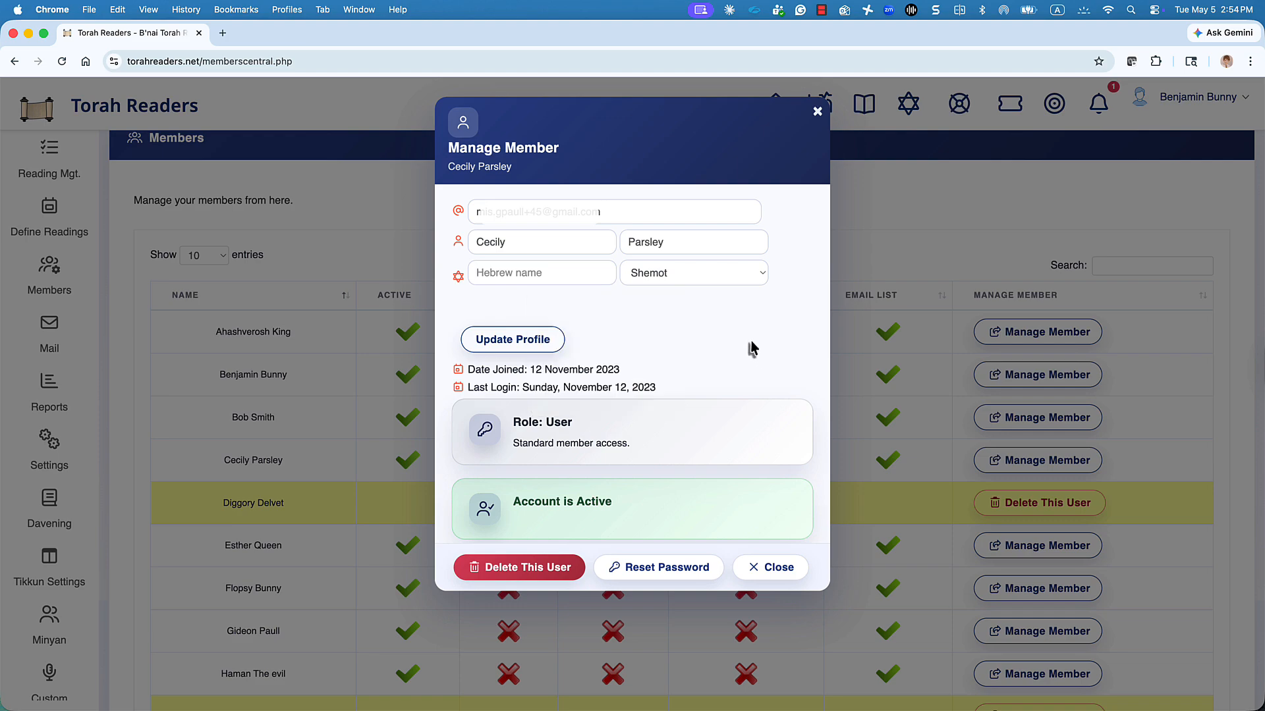
{"action": "left_click", "coordinate": [701, 275]}
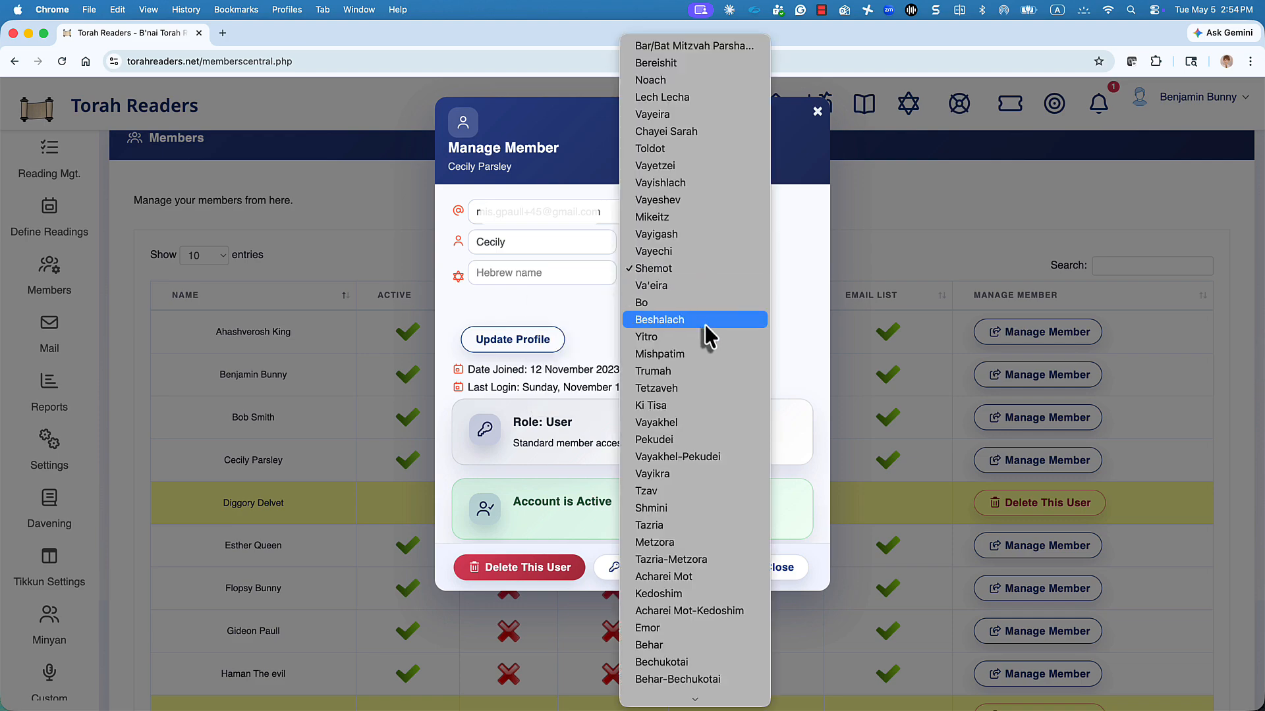
{"action": "scroll", "coordinate": [705, 327], "scroll_direction": "down", "scroll_amount": 3}
{"action": "scroll", "coordinate": [706, 327], "scroll_direction": "down", "scroll_amount": 5}
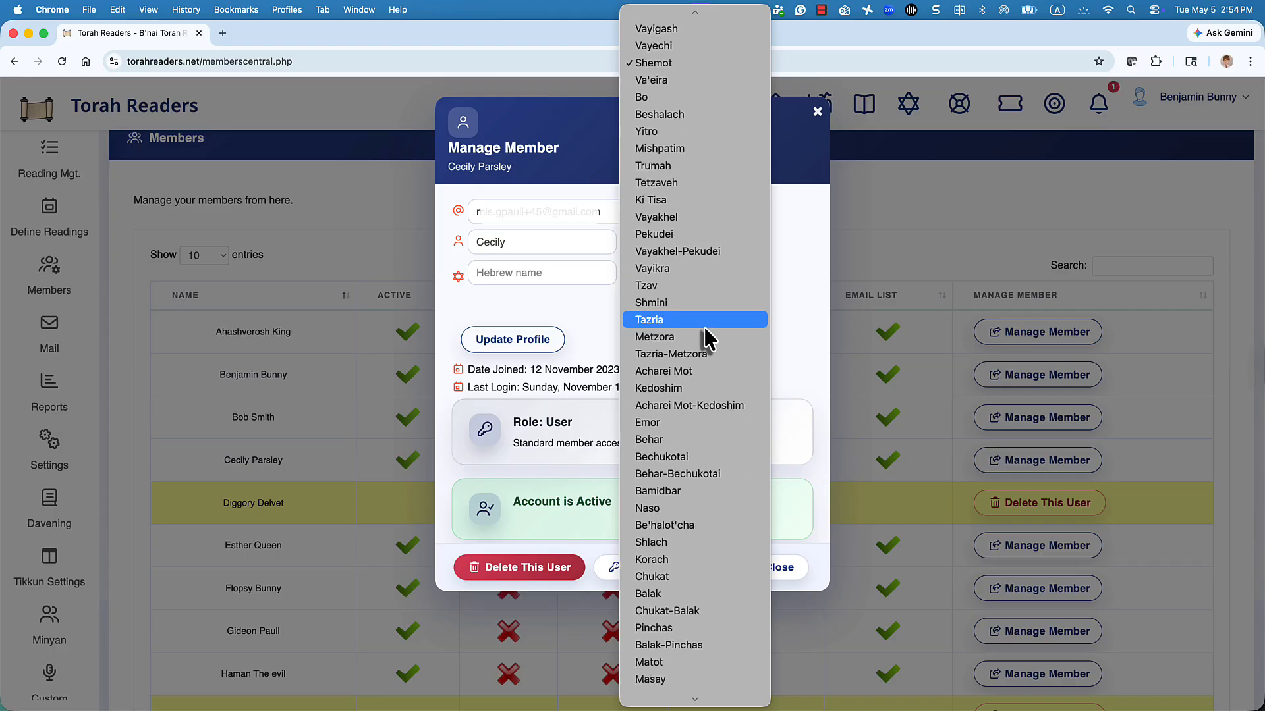
{"action": "scroll", "coordinate": [705, 327], "scroll_direction": "down", "scroll_amount": 5}
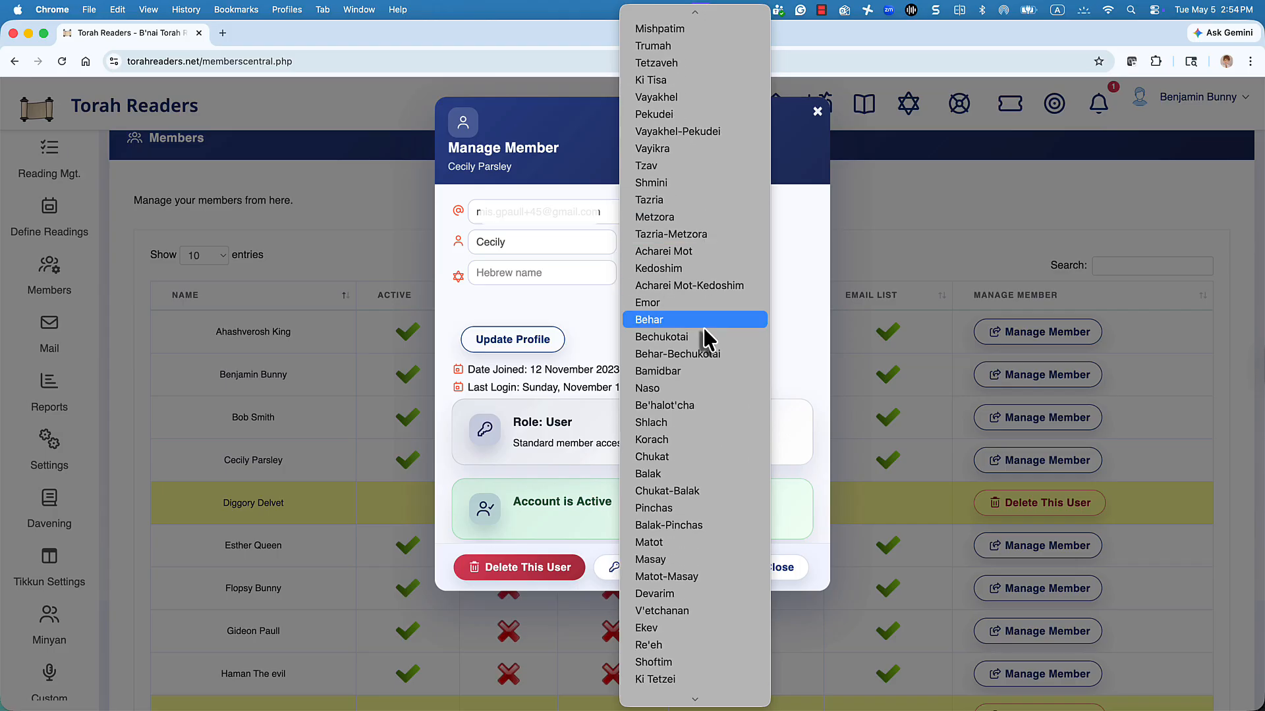
{"action": "scroll", "coordinate": [703, 326], "scroll_direction": "down", "scroll_amount": 5}
{"action": "scroll", "coordinate": [703, 327], "scroll_direction": "down", "scroll_amount": 2}
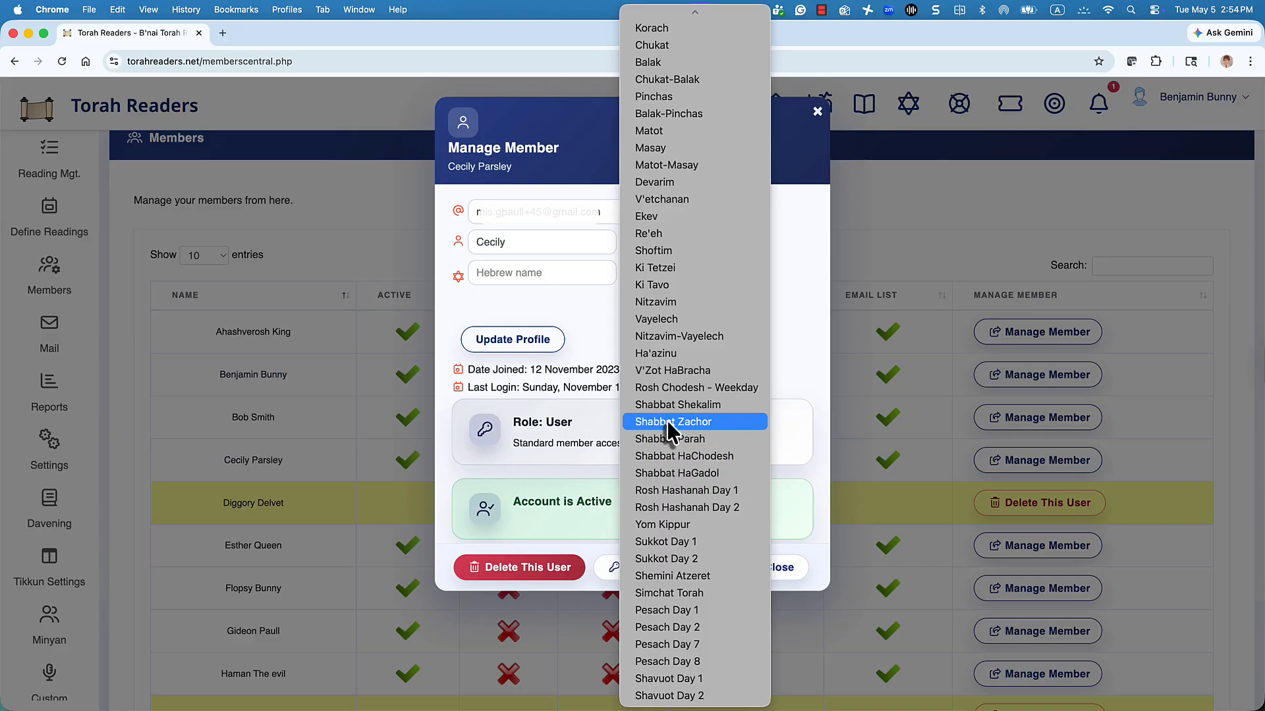
{"action": "left_click", "coordinate": [573, 311]}
Step: Examine the member's join and login dates, role, account status, permissions, notification and membership options
{"action": "scroll", "coordinate": [560, 335], "scroll_direction": "down", "scroll_amount": 1}
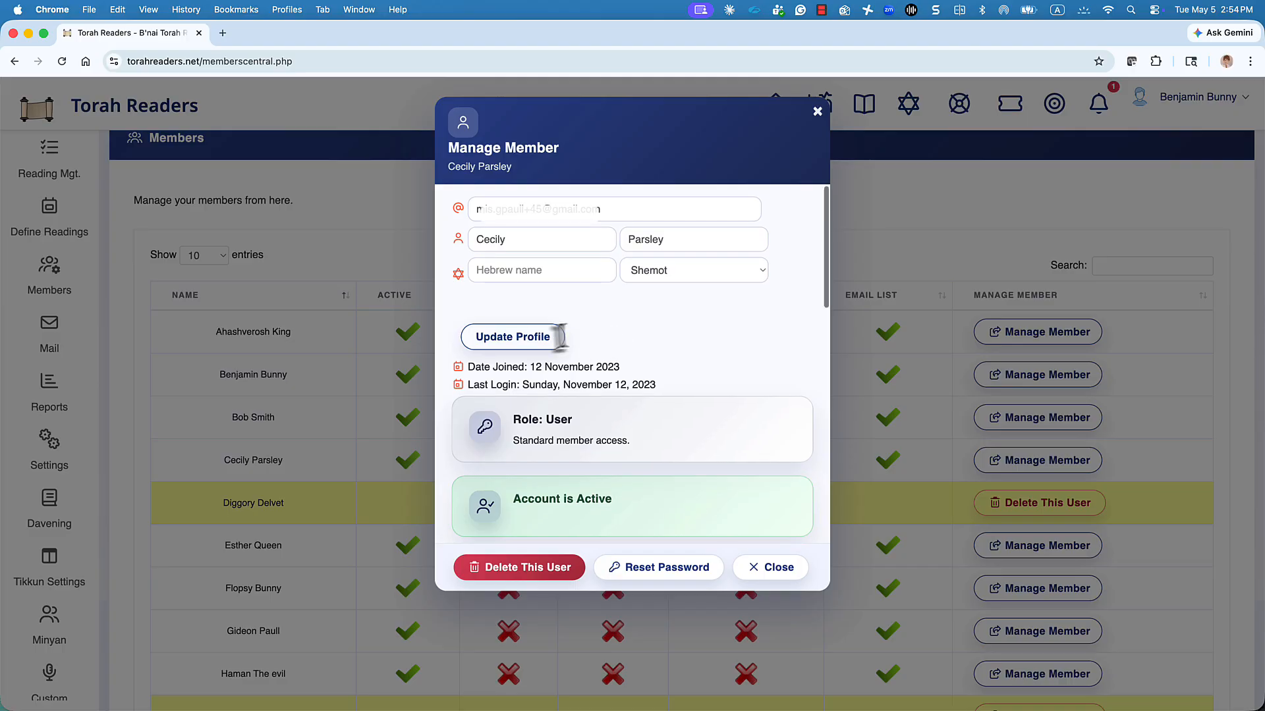
{"action": "scroll", "coordinate": [566, 346], "scroll_direction": "down", "scroll_amount": 1}
{"action": "scroll", "coordinate": [567, 352], "scroll_direction": "down", "scroll_amount": 2}
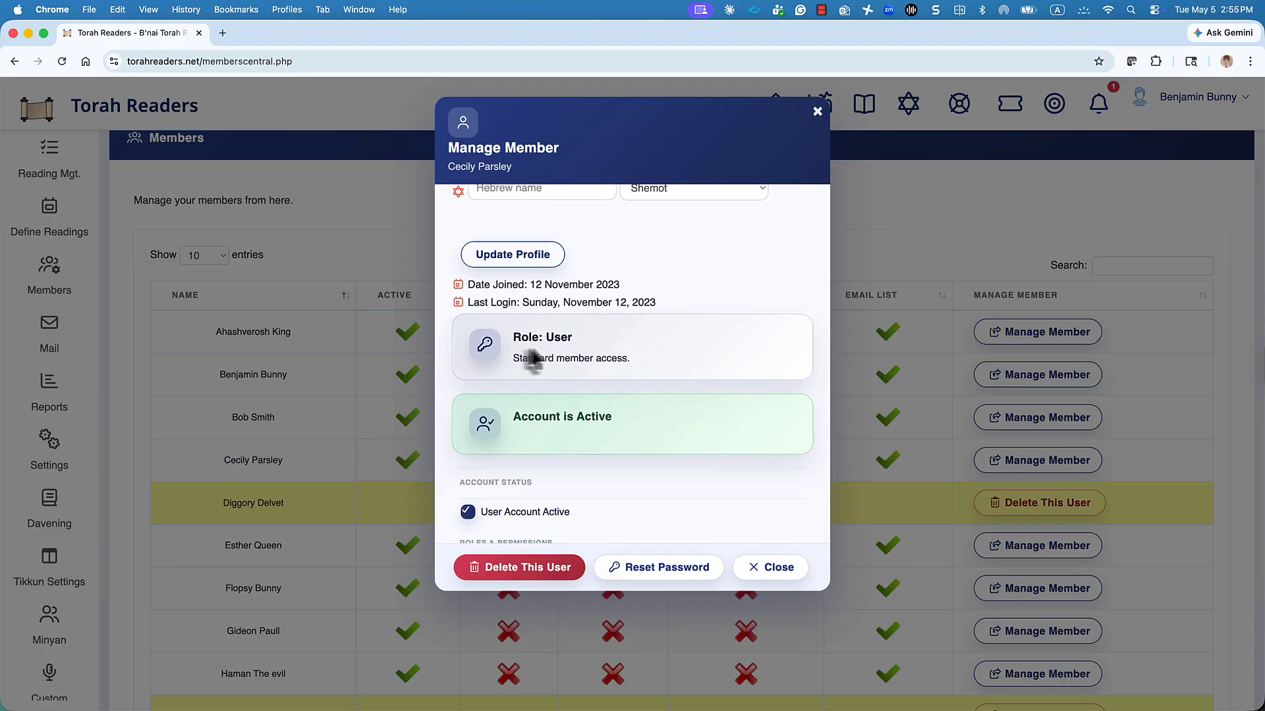
{"action": "scroll", "coordinate": [546, 419], "scroll_direction": "down", "scroll_amount": 1}
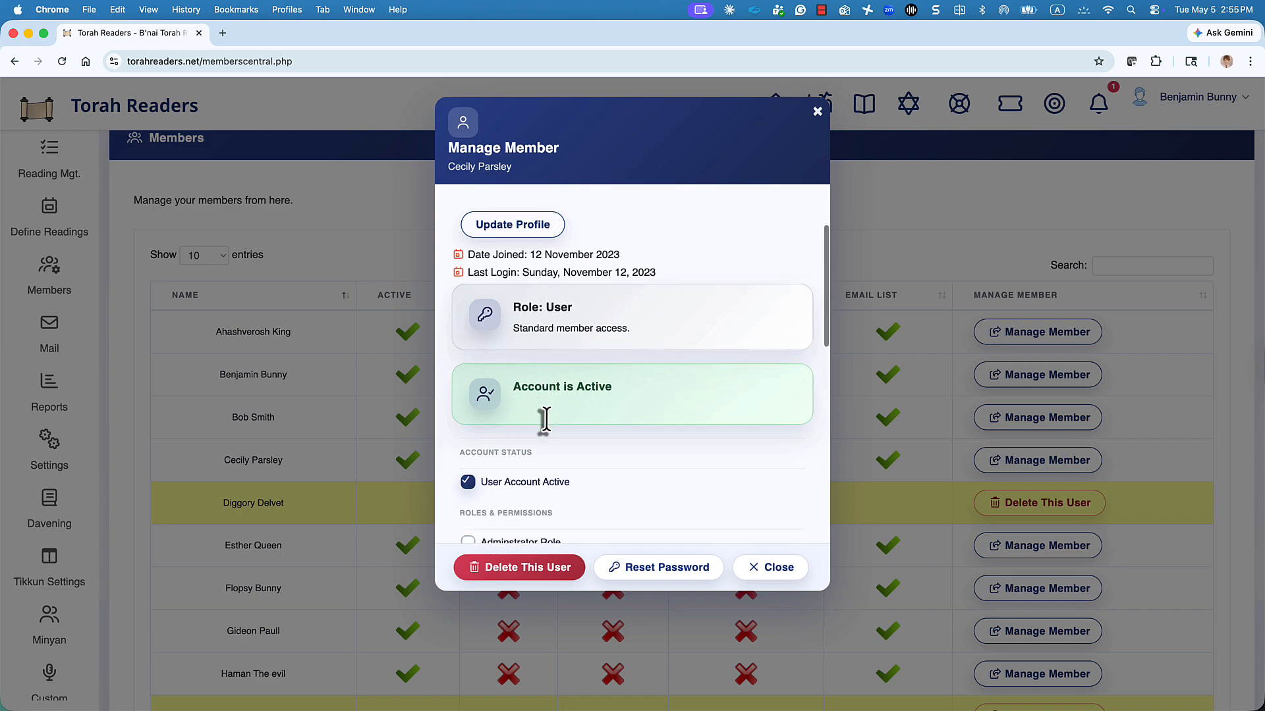
{"action": "scroll", "coordinate": [546, 421], "scroll_direction": "down", "scroll_amount": 4}
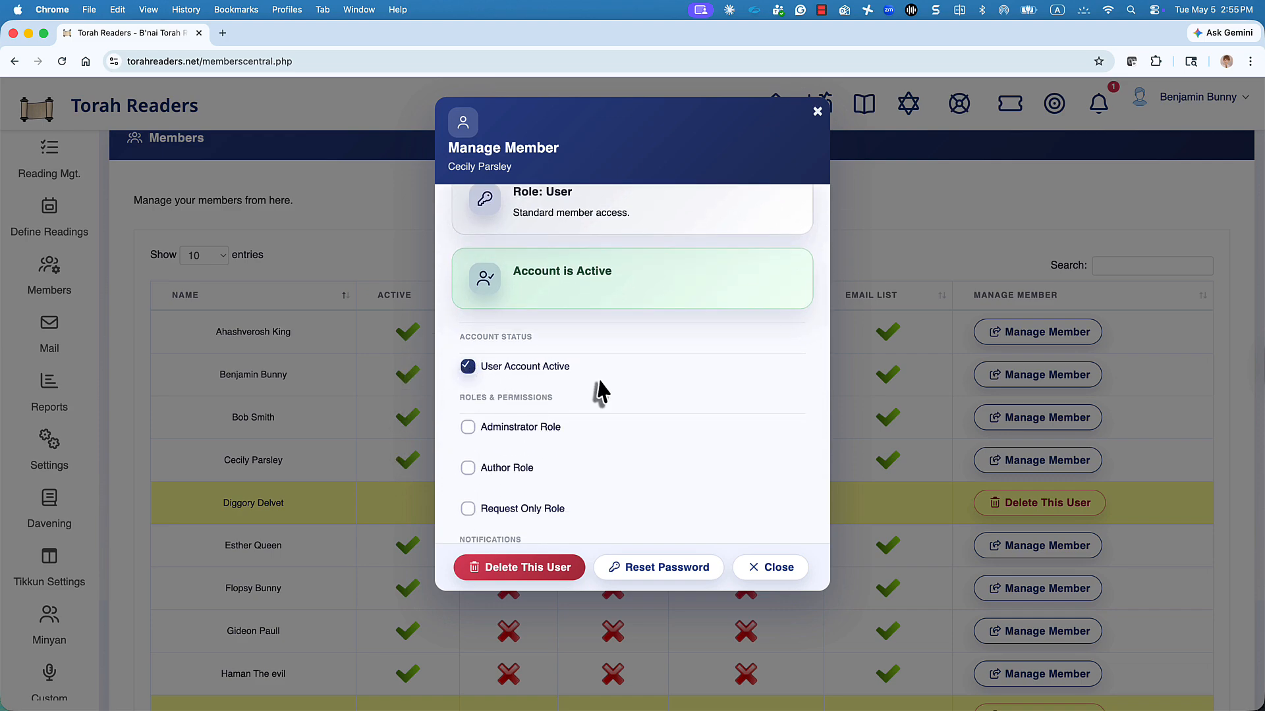
{"action": "scroll", "coordinate": [596, 388], "scroll_direction": "down", "scroll_amount": 3}
{"action": "scroll", "coordinate": [598, 378], "scroll_direction": "down", "scroll_amount": 1}
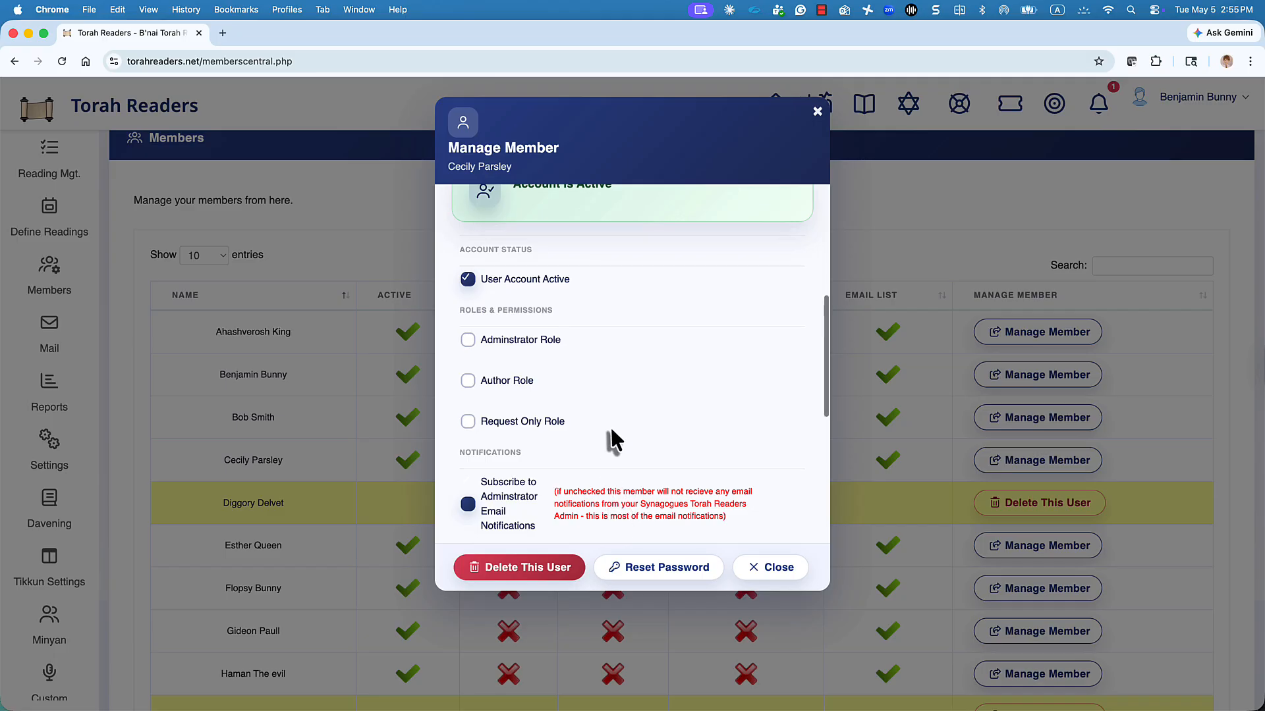
{"action": "scroll", "coordinate": [610, 428], "scroll_direction": "down", "scroll_amount": 3}
{"action": "scroll", "coordinate": [610, 435], "scroll_direction": "down", "scroll_amount": 2}
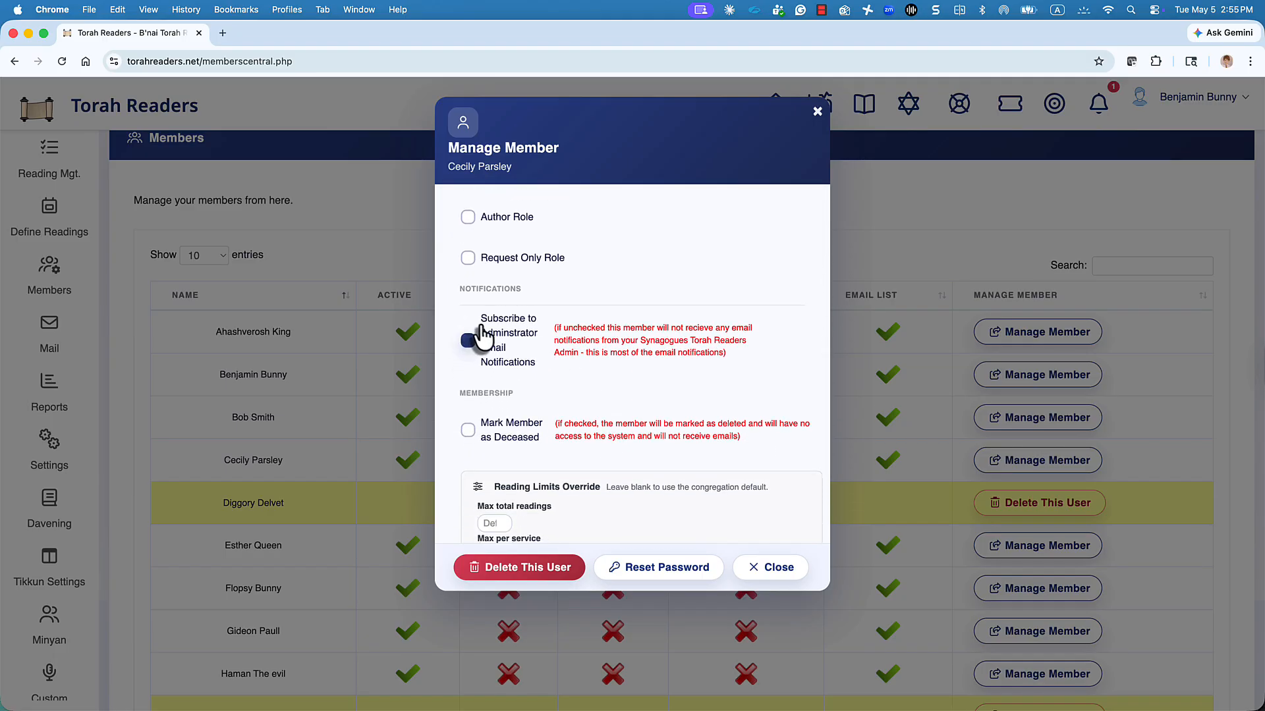
{"action": "scroll", "coordinate": [527, 333], "scroll_direction": "up", "scroll_amount": 2}
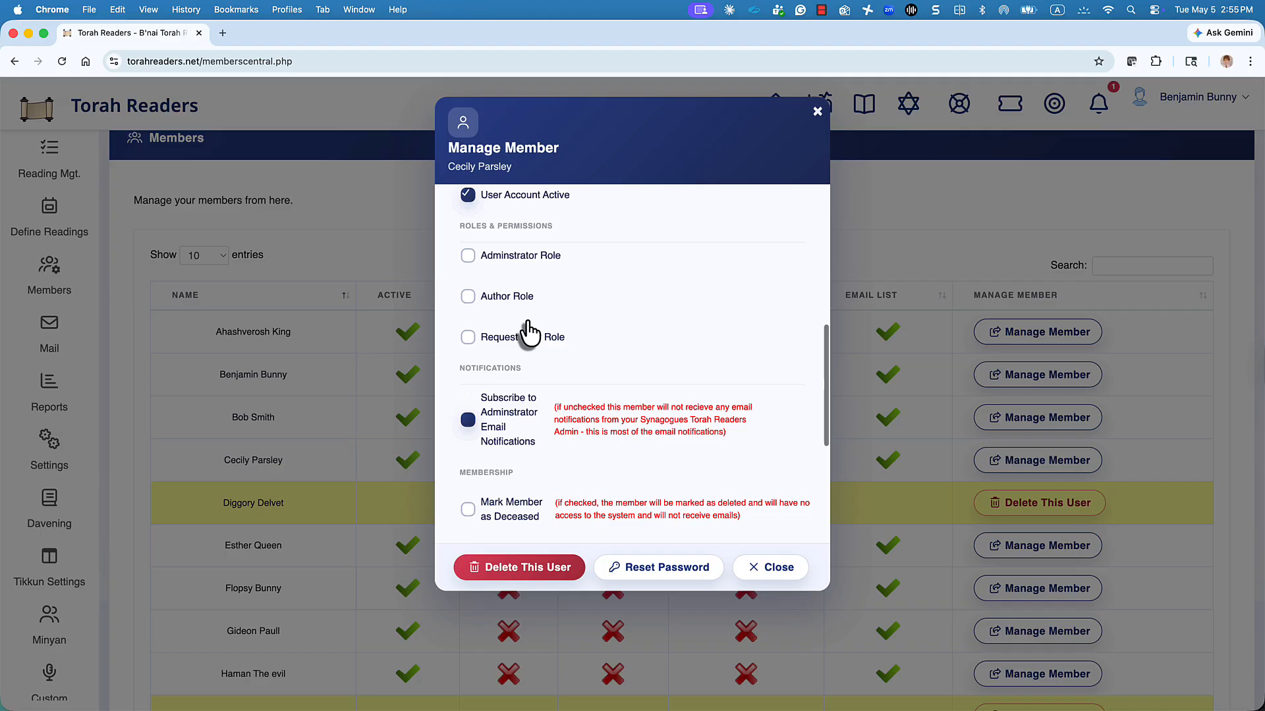
Step: Enable the member's Administrator role to check the additional assignment email option, and disable the role again
{"action": "left_click", "coordinate": [511, 258]}
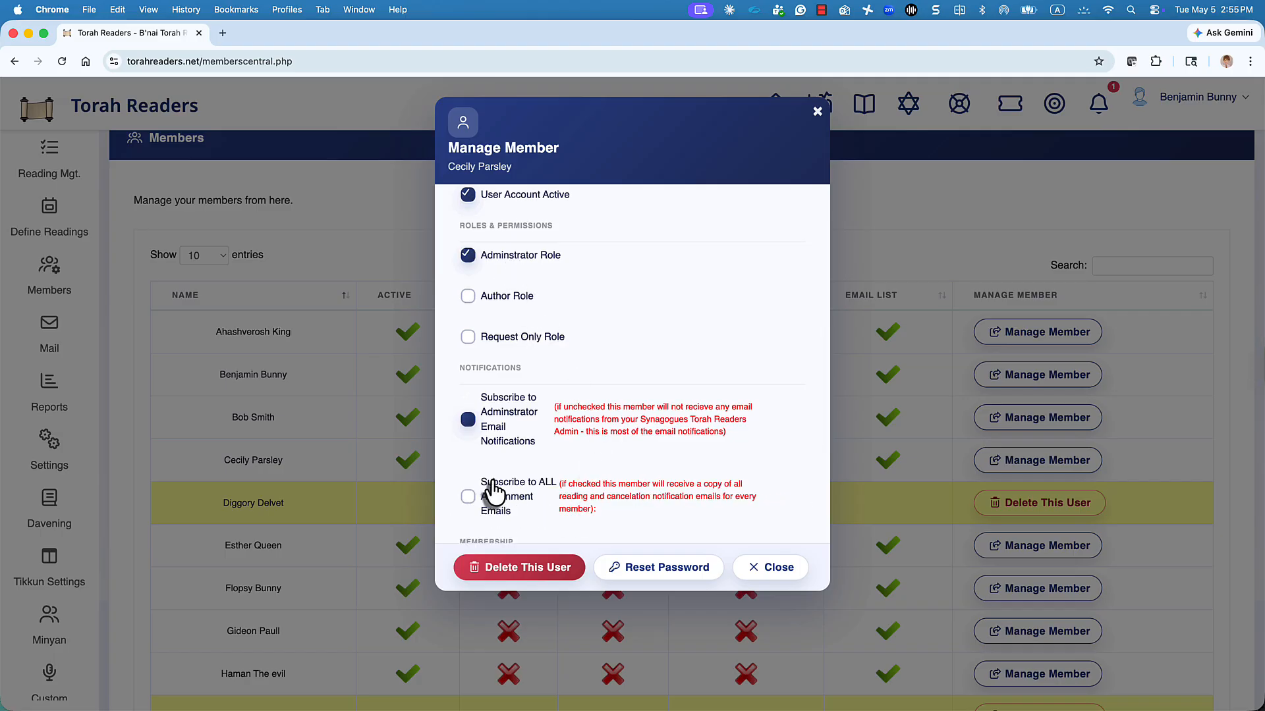
{"action": "scroll", "coordinate": [488, 499], "scroll_direction": "down", "scroll_amount": 1}
{"action": "left_click", "coordinate": [494, 223]}
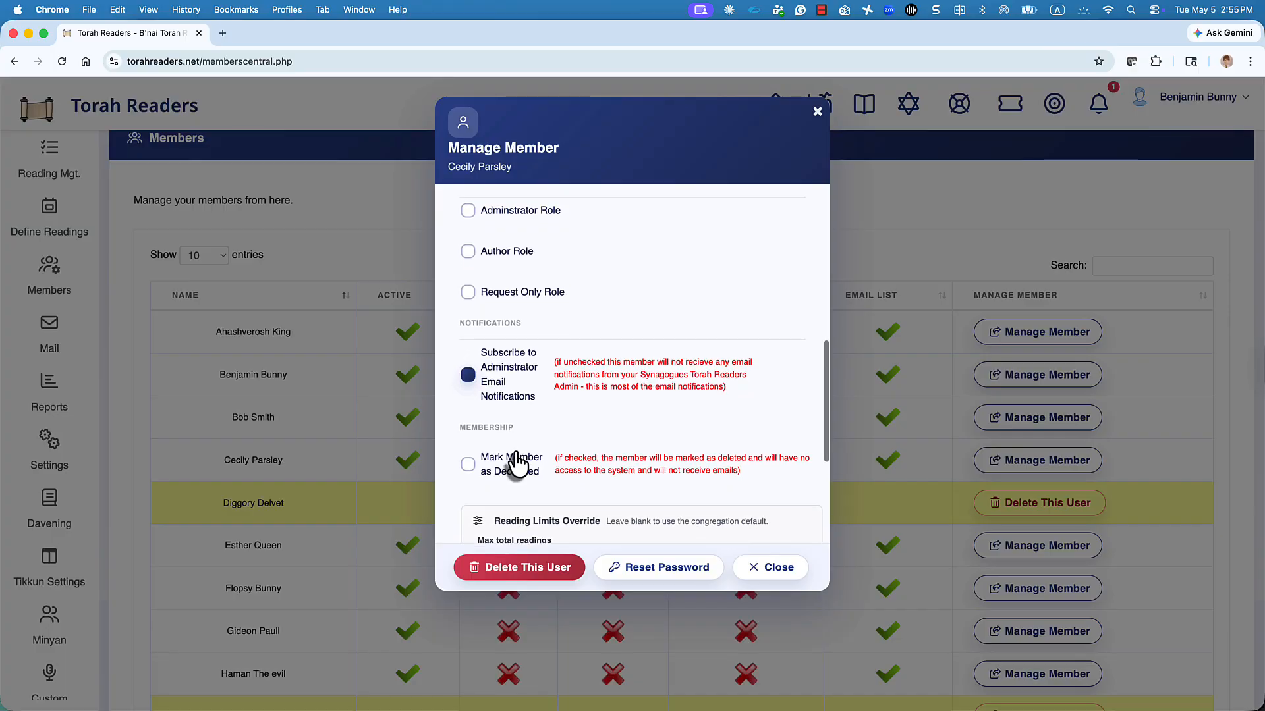
Step: Override the member's reading limits with a maximum of 3 total readings and 2 per service
{"action": "scroll", "coordinate": [520, 461], "scroll_direction": "down", "scroll_amount": 2}
{"action": "scroll", "coordinate": [517, 461], "scroll_direction": "down", "scroll_amount": 1}
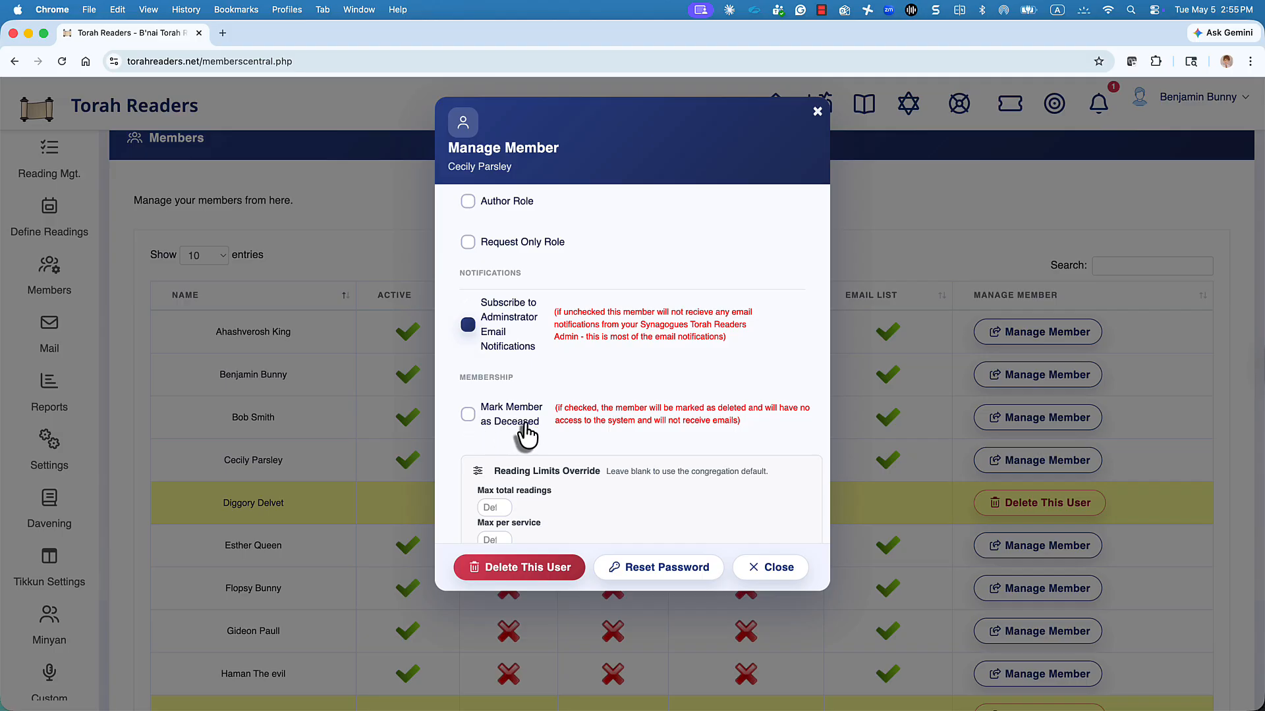
{"action": "scroll", "coordinate": [526, 435], "scroll_direction": "down", "scroll_amount": 1}
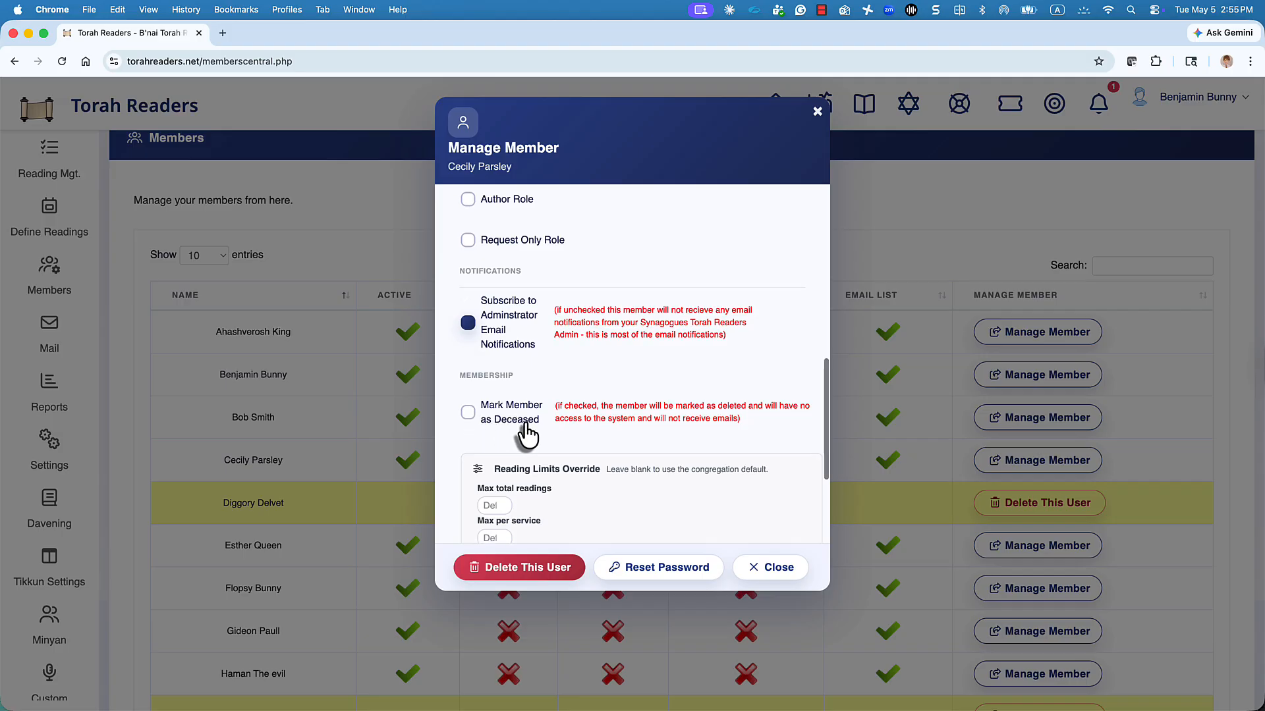
{"action": "scroll", "coordinate": [527, 435], "scroll_direction": "down", "scroll_amount": 1}
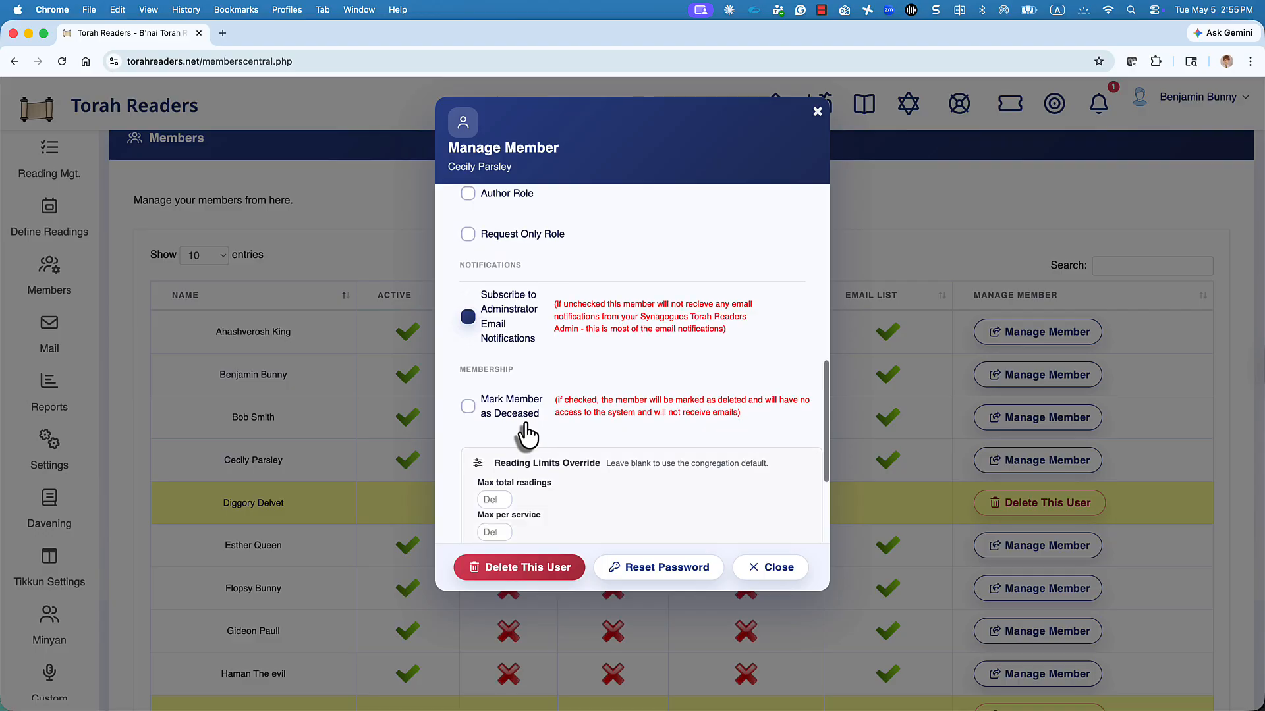
{"action": "scroll", "coordinate": [526, 425], "scroll_direction": "down", "scroll_amount": 3}
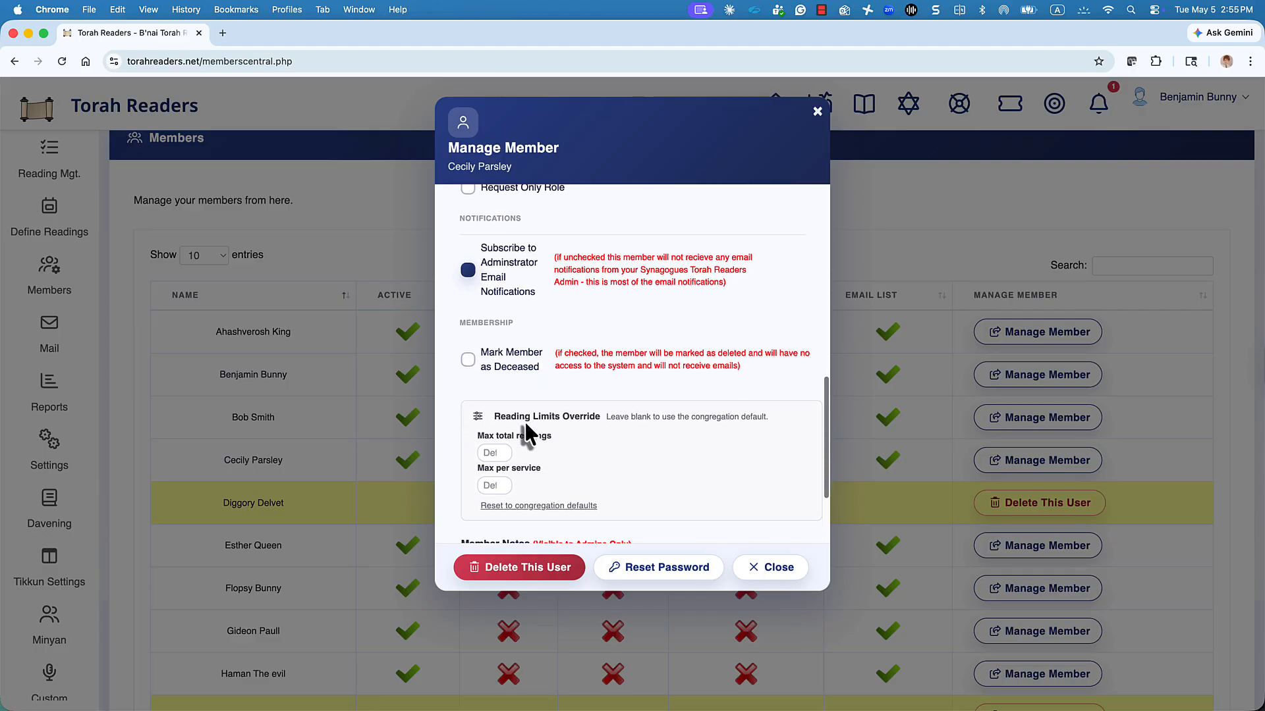
{"action": "scroll", "coordinate": [527, 435], "scroll_direction": "down", "scroll_amount": 2}
{"action": "scroll", "coordinate": [527, 435], "scroll_direction": "down", "scroll_amount": 5}
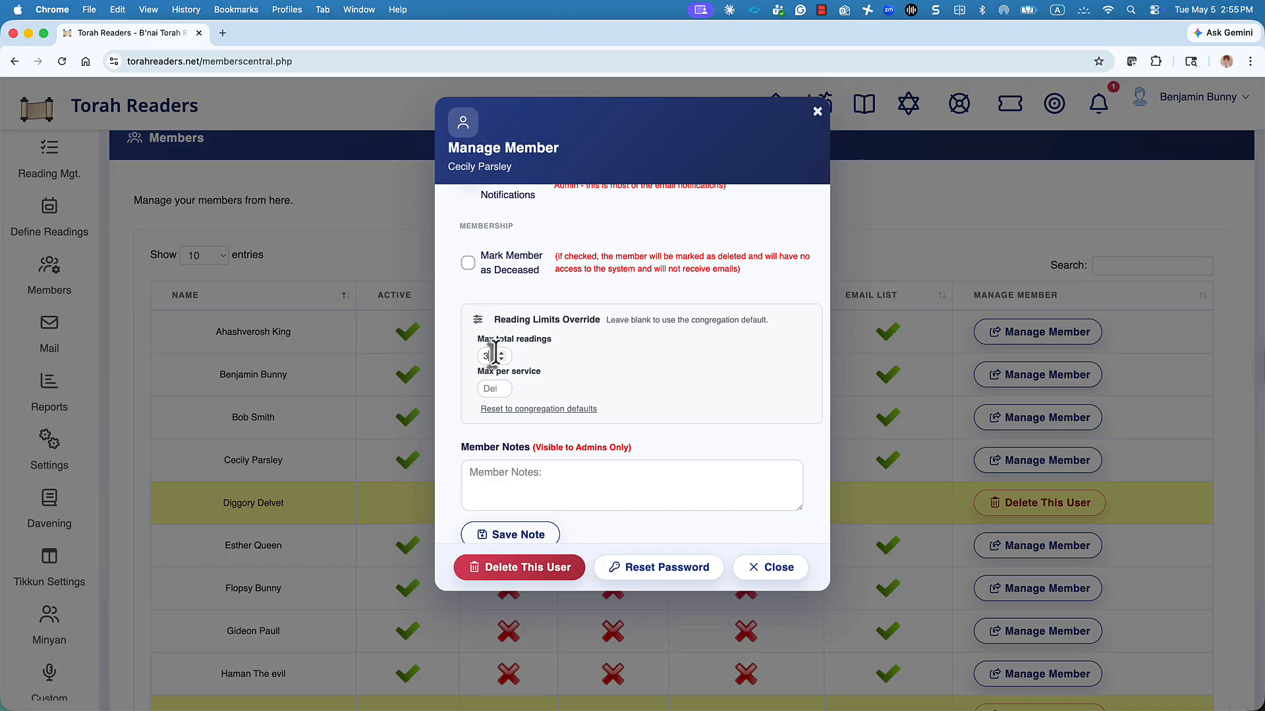
{"action": "left_click", "coordinate": [486, 390]}
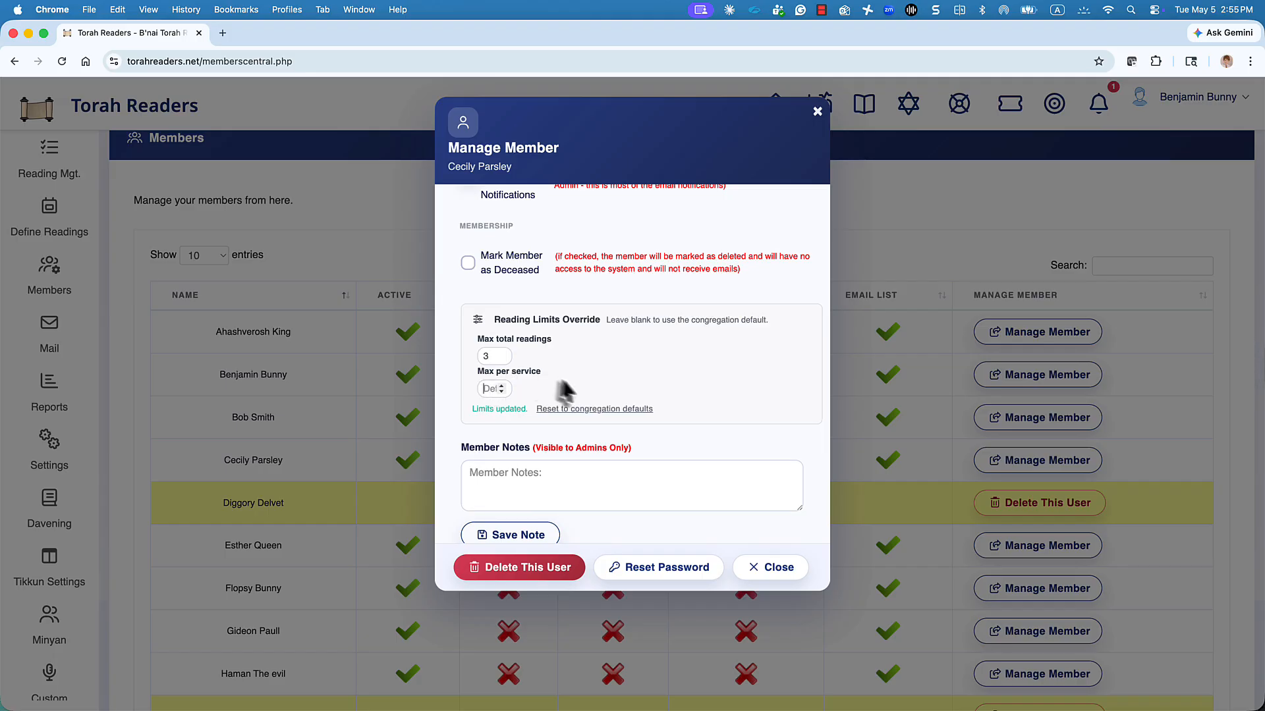
{"action": "type", "text": "2"}
{"action": "left_click", "coordinate": [576, 380]}
{"action": "scroll", "coordinate": [532, 434], "scroll_direction": "down", "scroll_amount": 1}
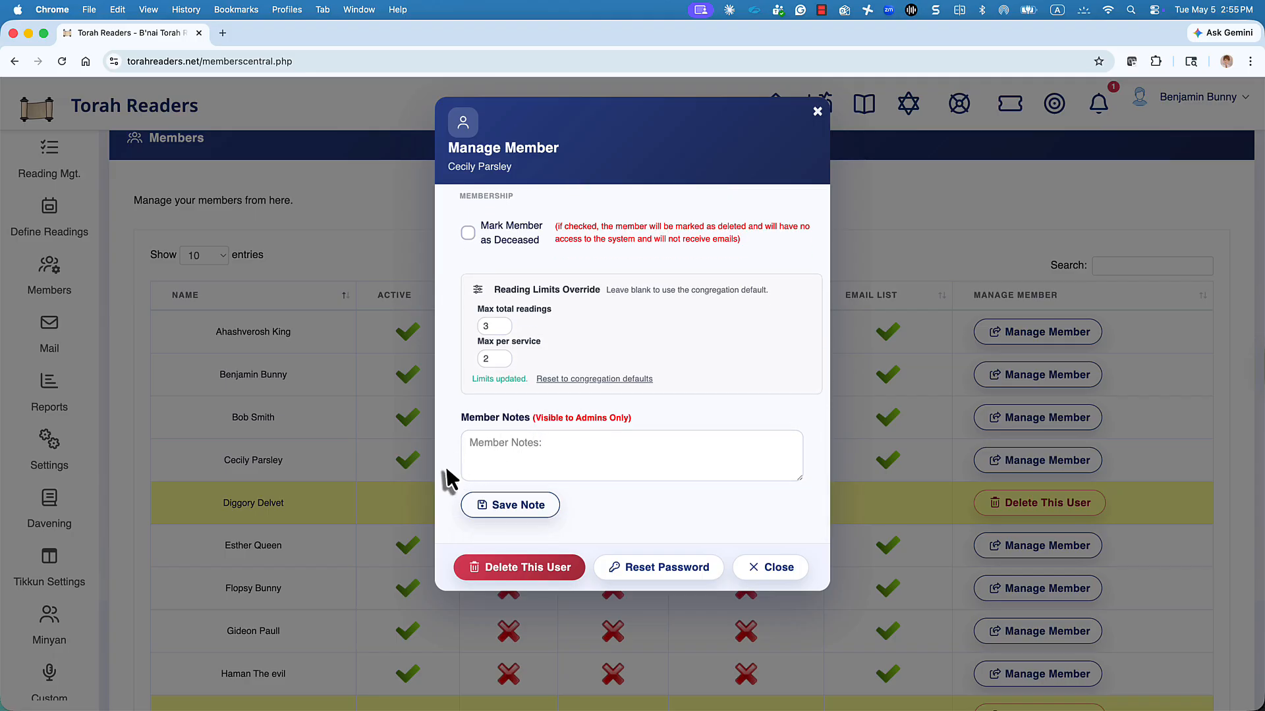
Step: Check the password reset prompt without defining a password, and close the member's management details
{"action": "left_click", "coordinate": [665, 571]}
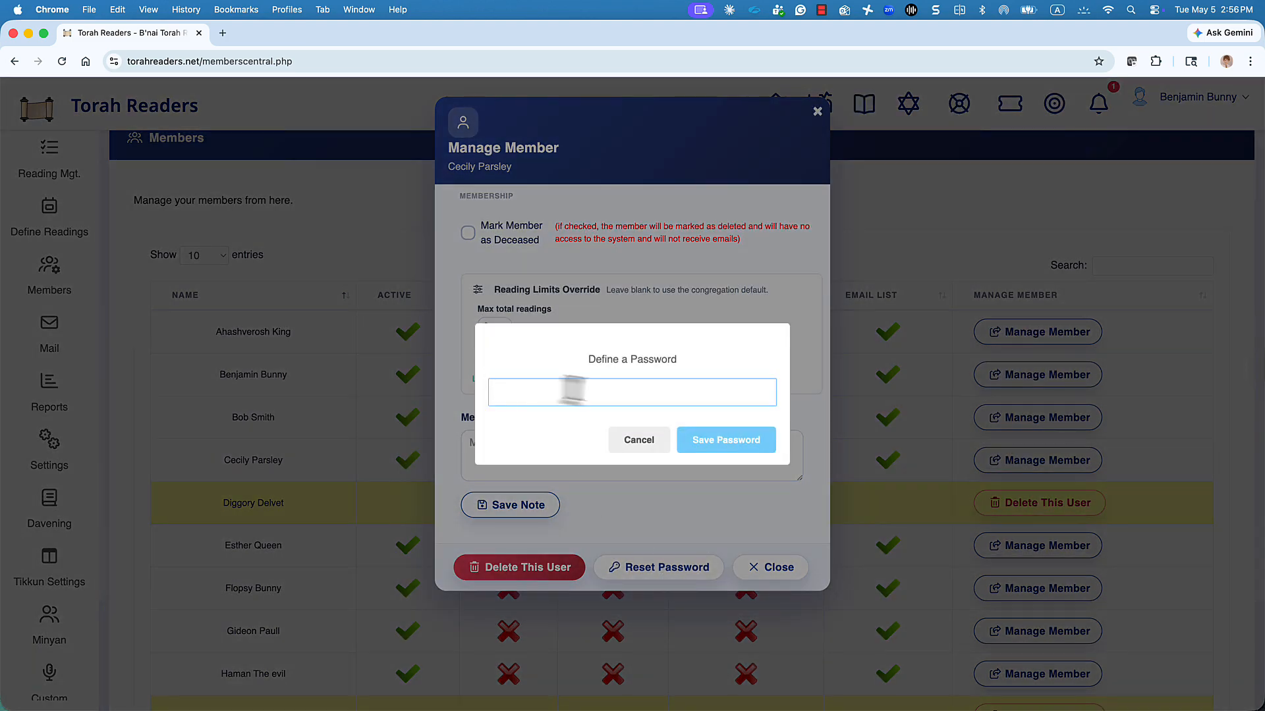
{"action": "left_click", "coordinate": [634, 448]}
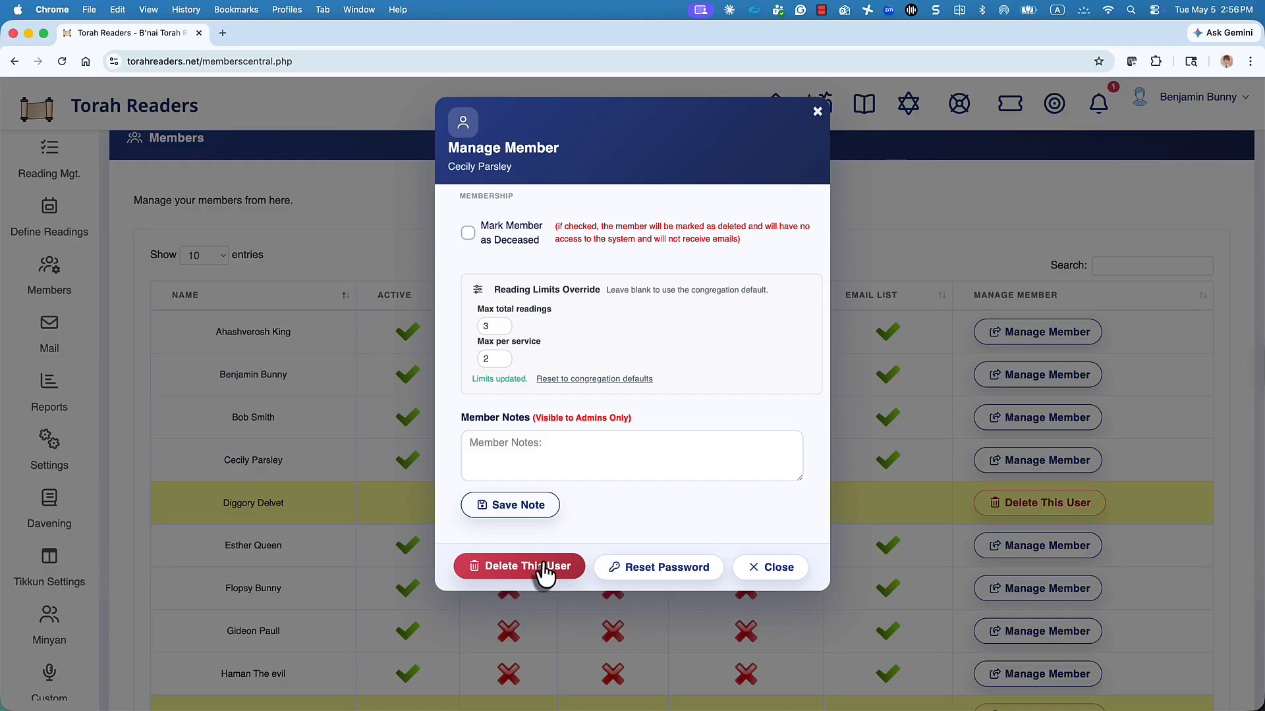
{"action": "left_click", "coordinate": [781, 574]}
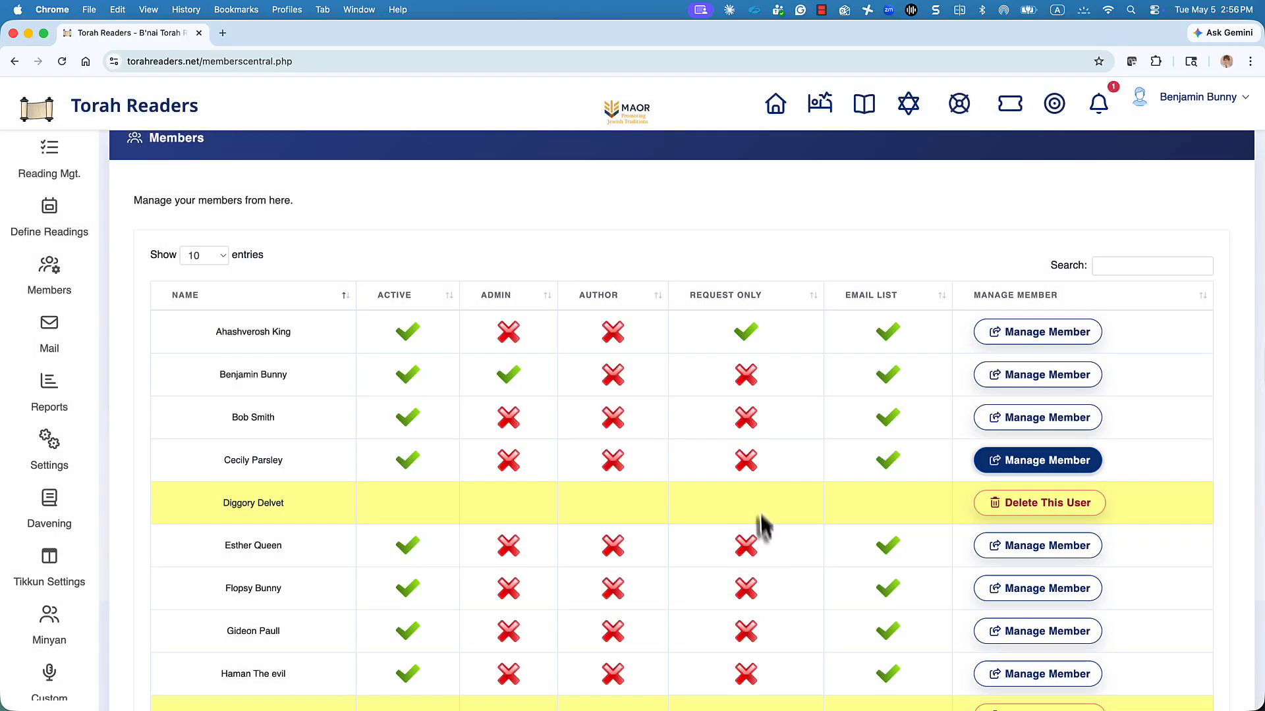
Step: Delete the first member in the Members table from their management details and confirm the deletion
{"action": "left_click", "coordinate": [1018, 336]}
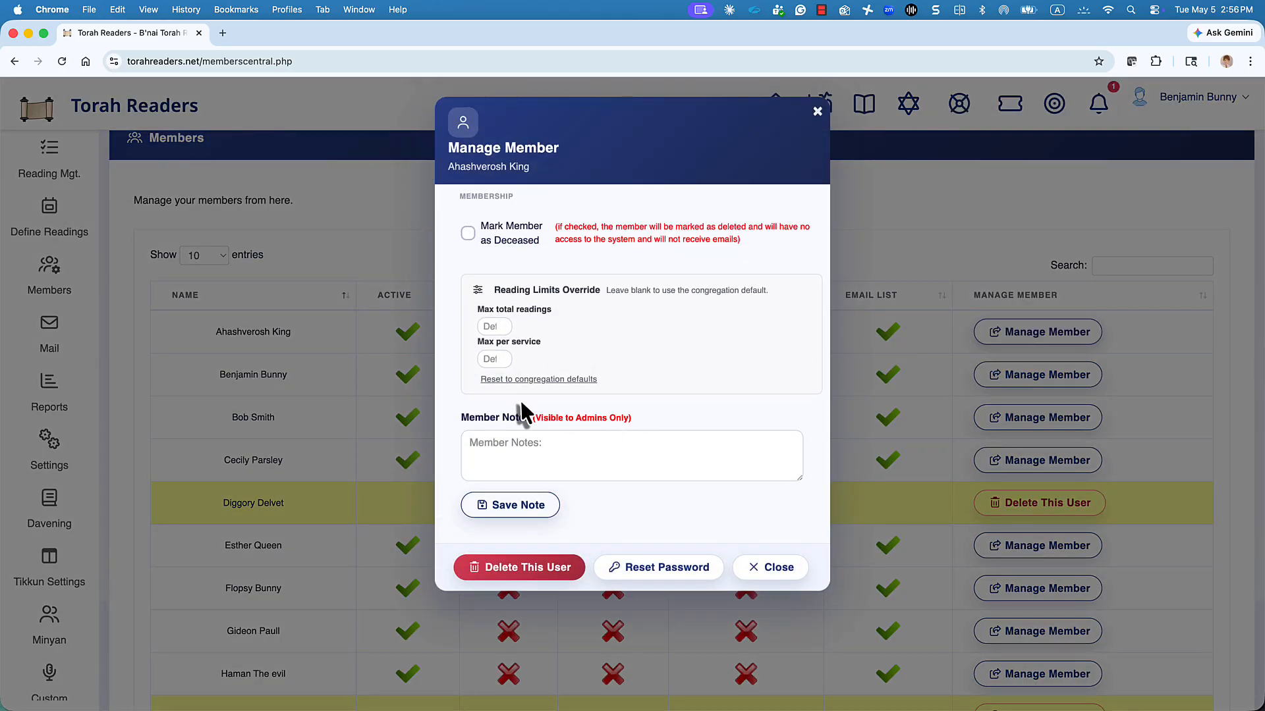
{"action": "left_click", "coordinate": [524, 568]}
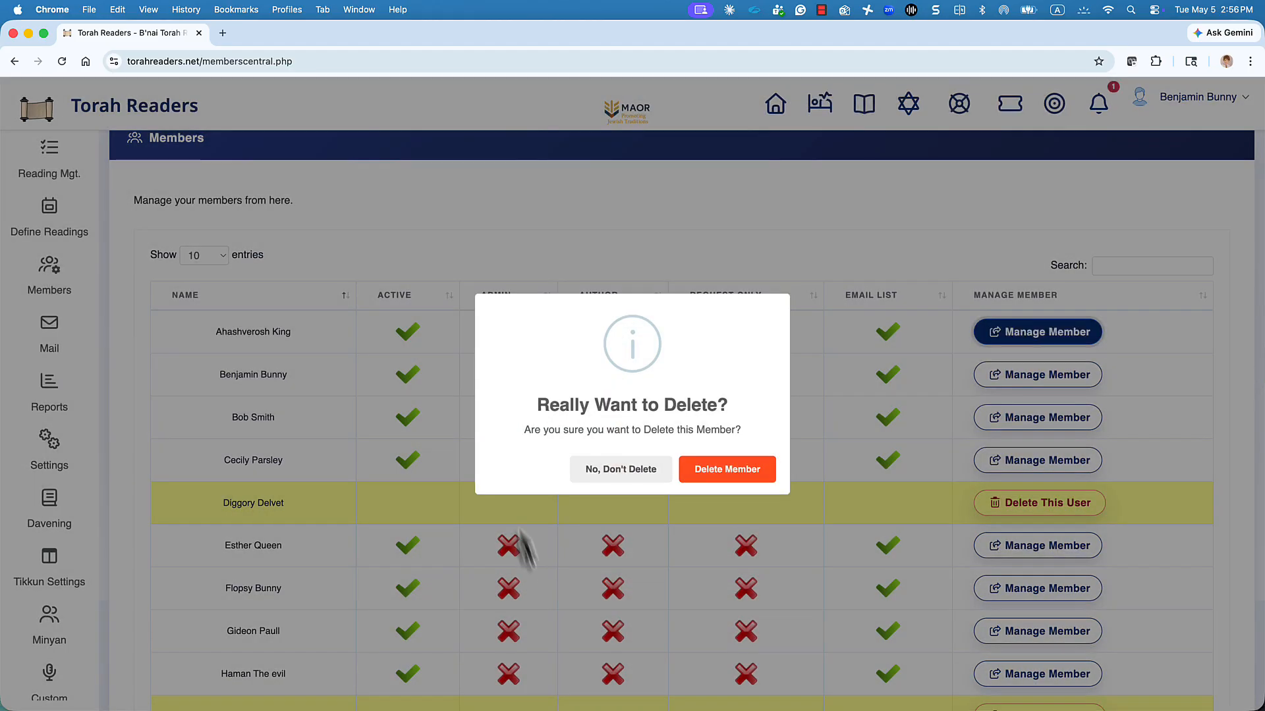
{"action": "left_click", "coordinate": [719, 473]}
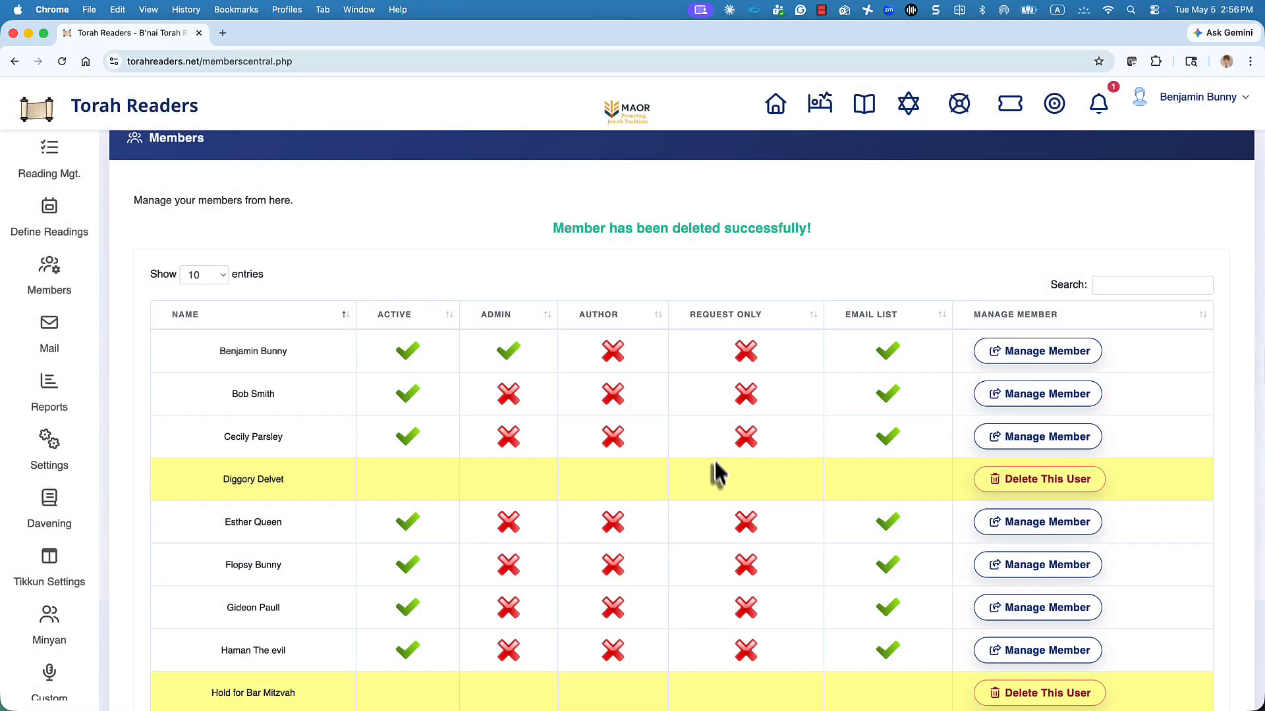
Step: Restore the second Temp Member entry, the non-highlighted one, from the Deleted Members list and collapse the list
{"action": "scroll", "coordinate": [462, 405], "scroll_direction": "down", "scroll_amount": 2}
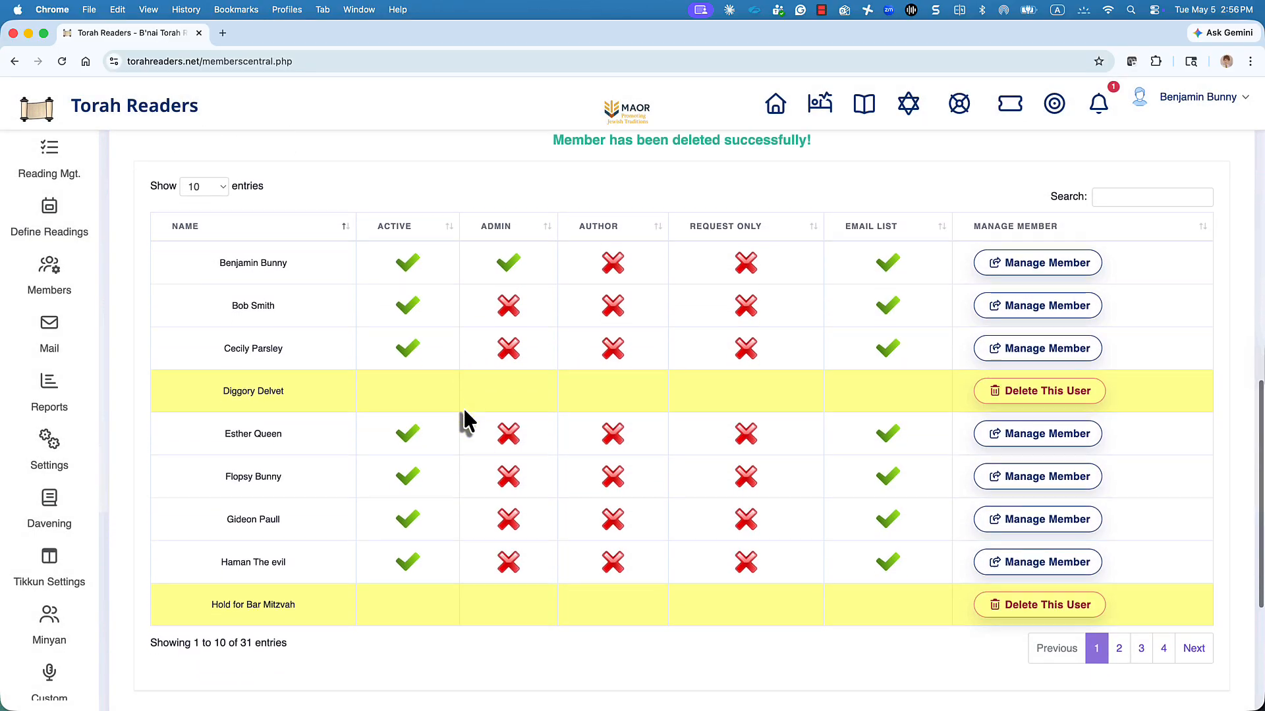
{"action": "scroll", "coordinate": [463, 407], "scroll_direction": "down", "scroll_amount": 5}
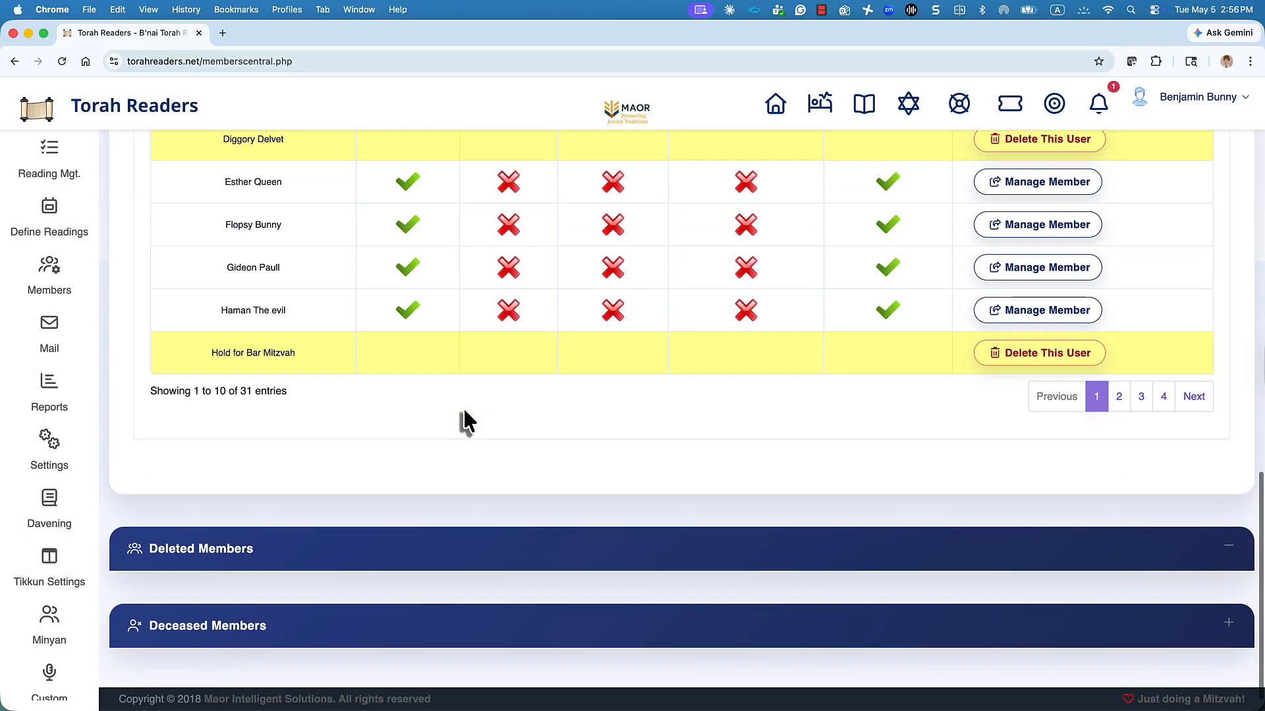
{"action": "left_click", "coordinate": [1229, 550]}
{"action": "scroll", "coordinate": [685, 521], "scroll_direction": "down", "scroll_amount": 3}
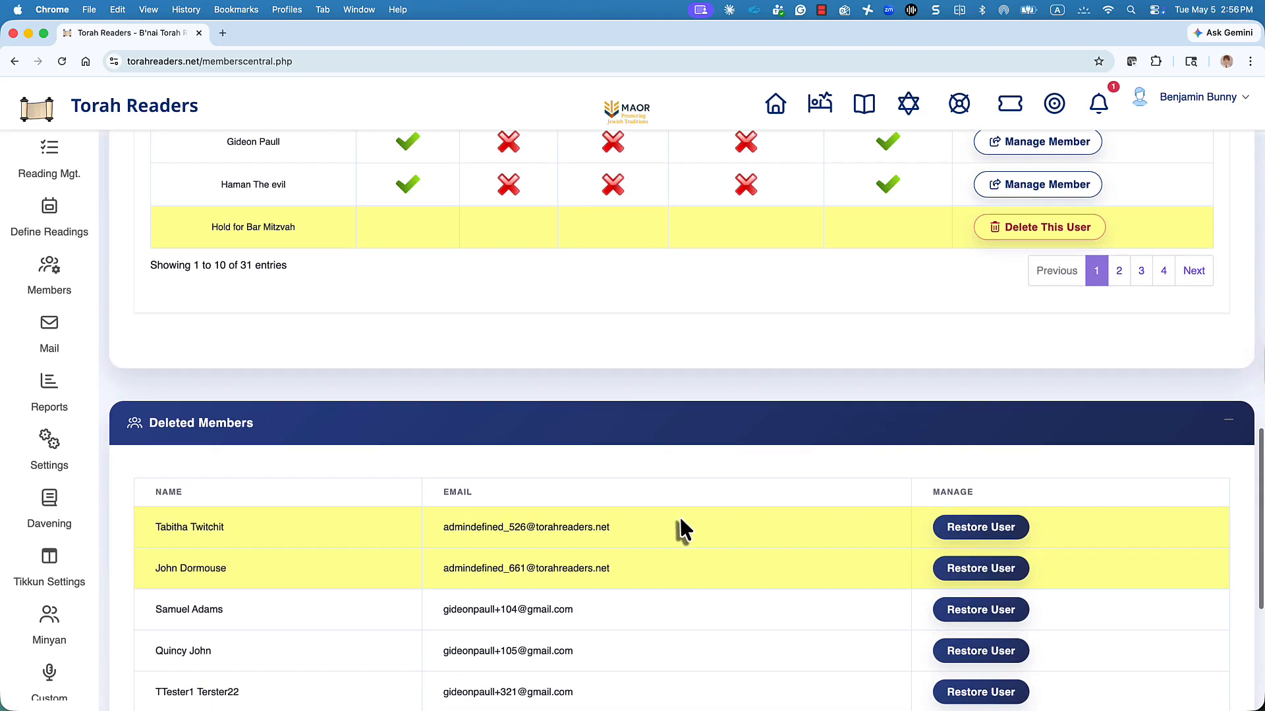
{"action": "scroll", "coordinate": [681, 520], "scroll_direction": "down", "scroll_amount": 4}
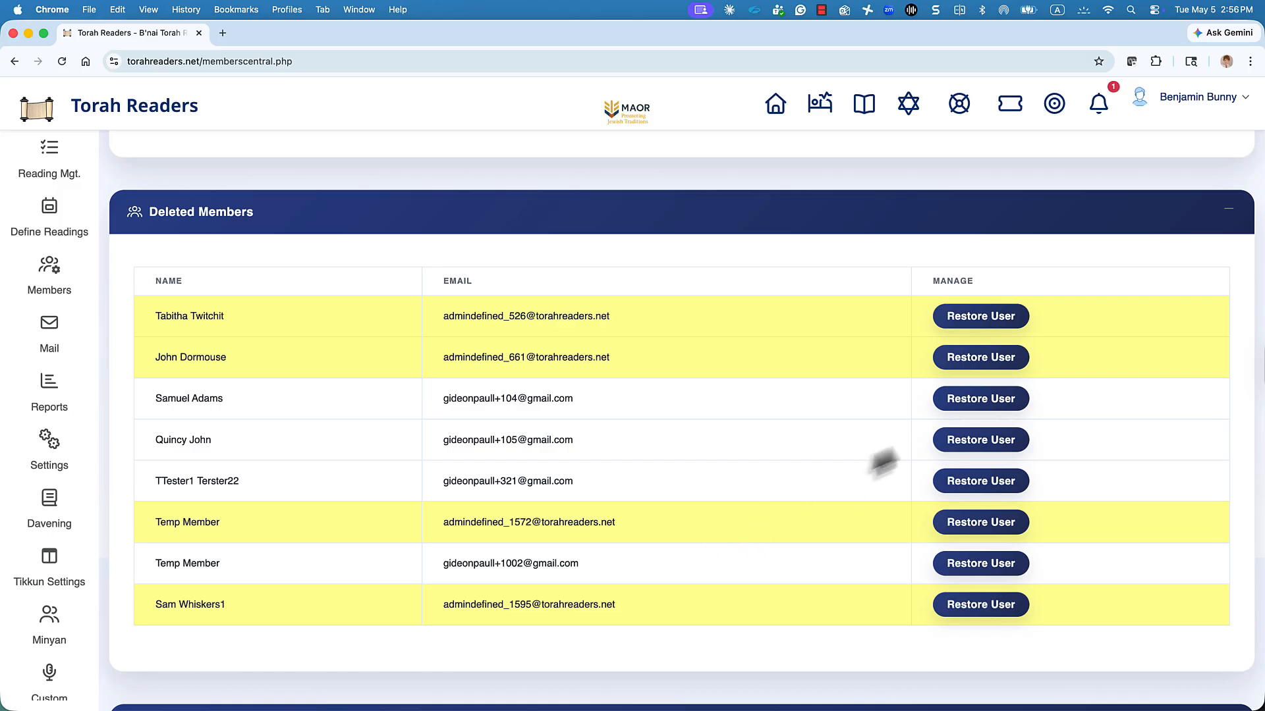
{"action": "left_click", "coordinate": [977, 568]}
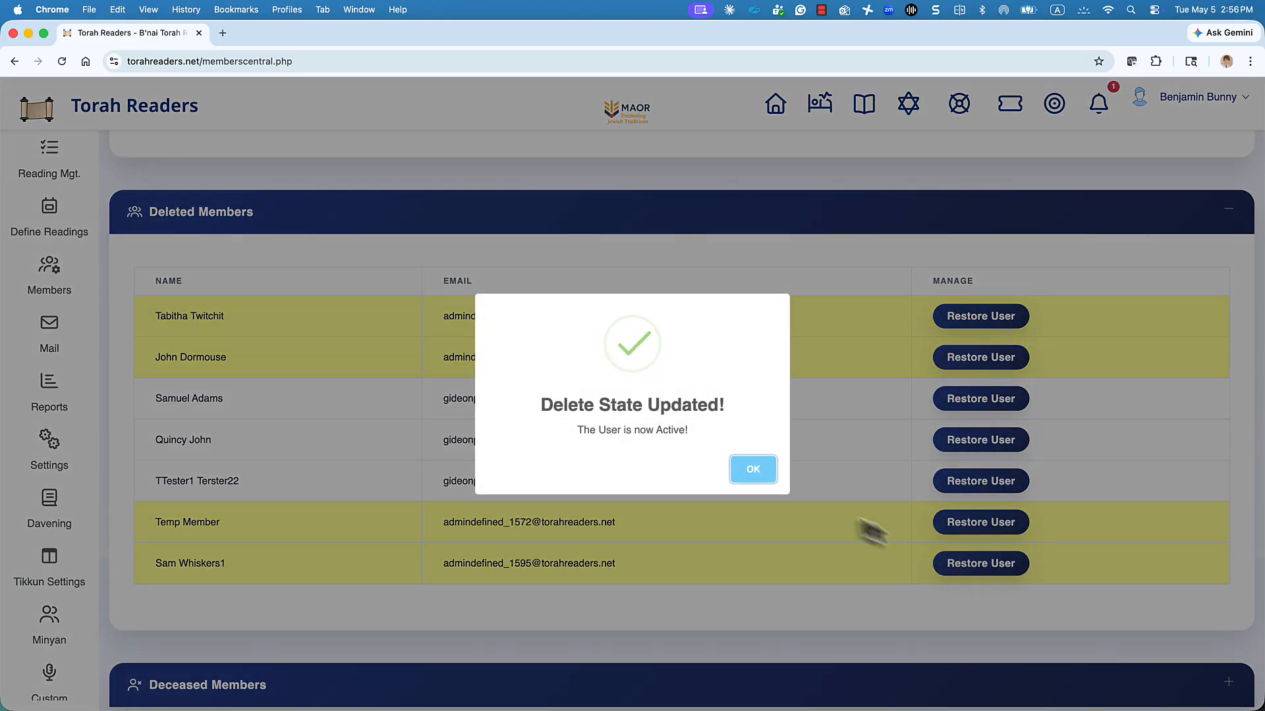
{"action": "left_click", "coordinate": [757, 476]}
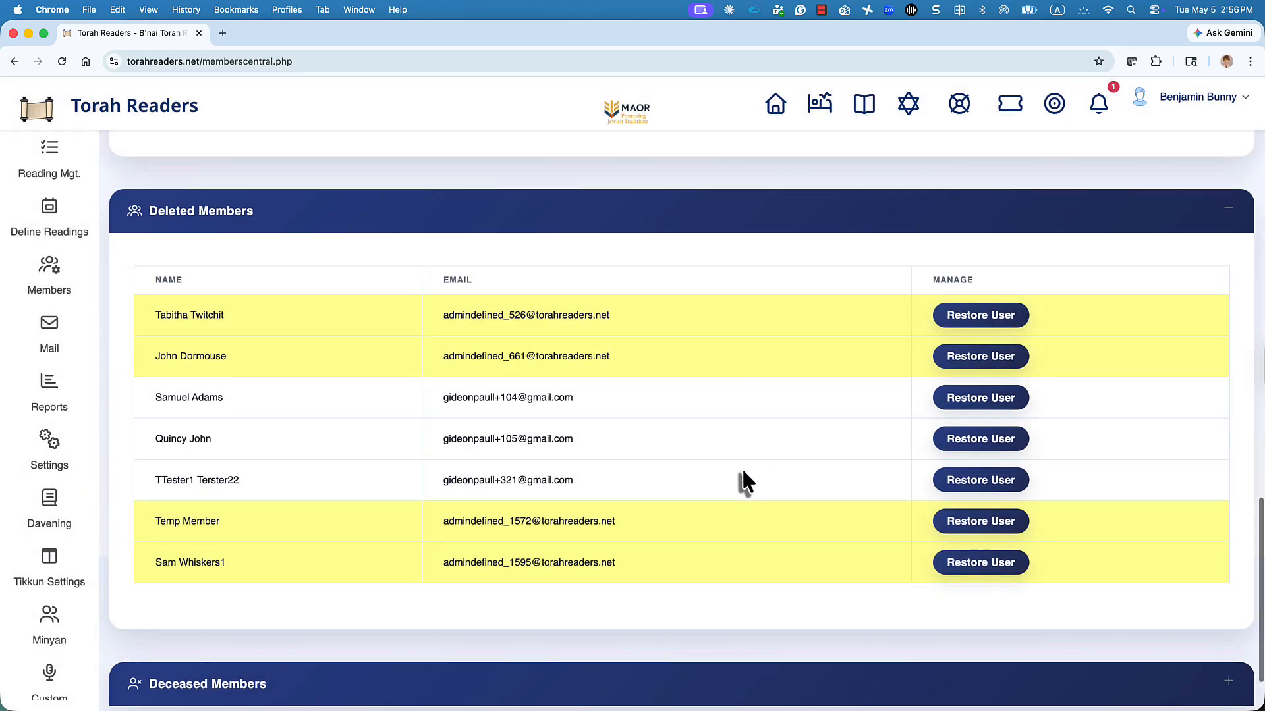
{"action": "scroll", "coordinate": [741, 468], "scroll_direction": "down", "scroll_amount": 1}
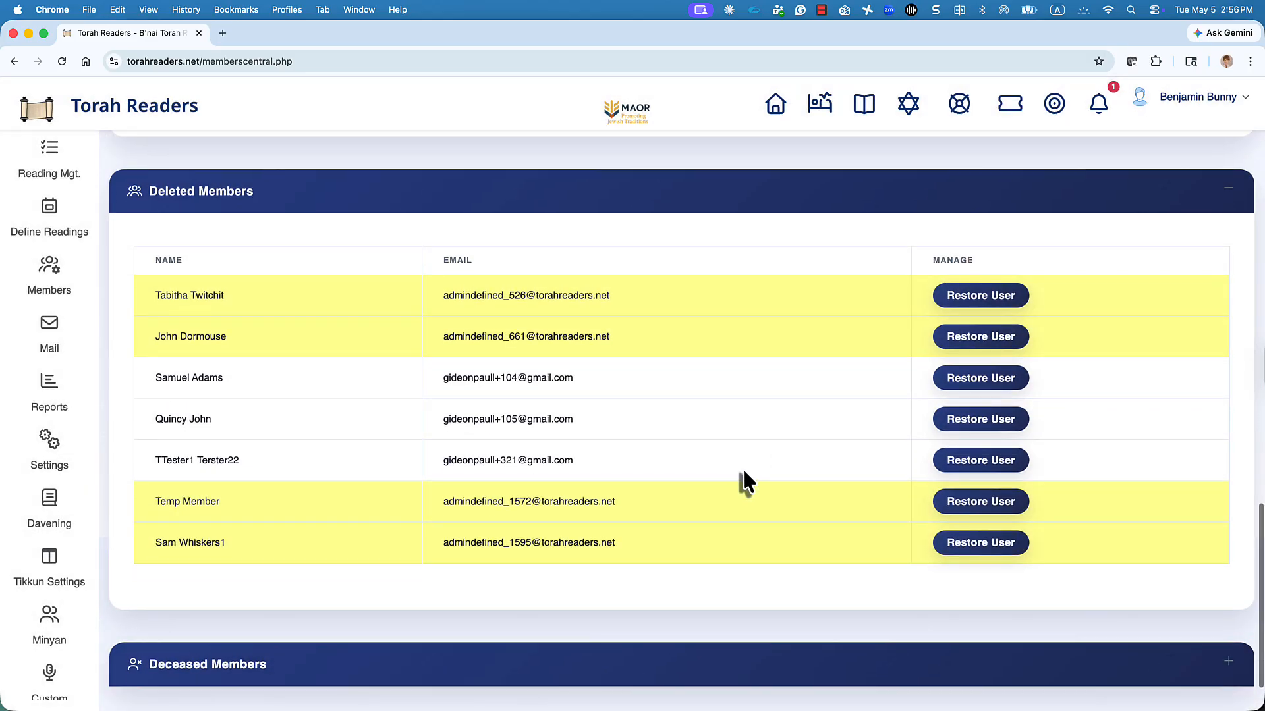
{"action": "left_click", "coordinate": [1230, 195]}
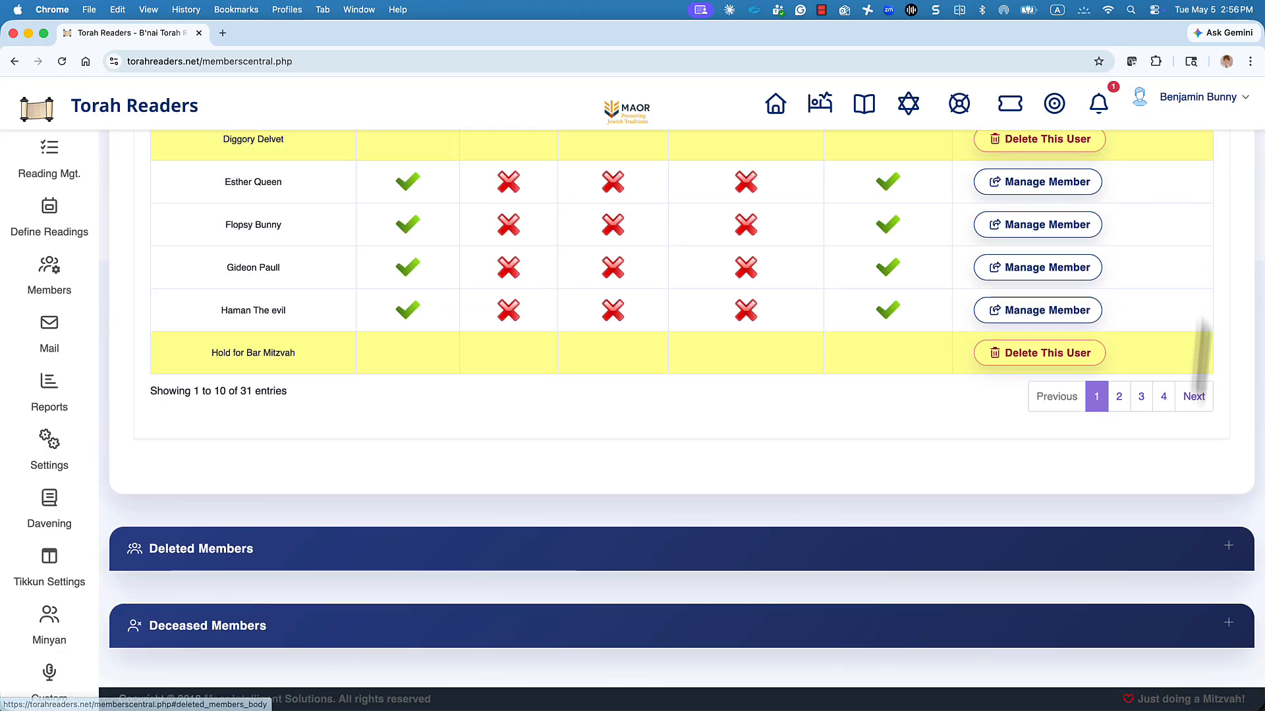
Step: Unmark the first member in the Deceased Members list as deceased and confirm restoring them
{"action": "left_click", "coordinate": [1228, 625]}
{"action": "scroll", "coordinate": [903, 564], "scroll_direction": "down", "scroll_amount": 4}
{"action": "scroll", "coordinate": [903, 557], "scroll_direction": "down", "scroll_amount": 2}
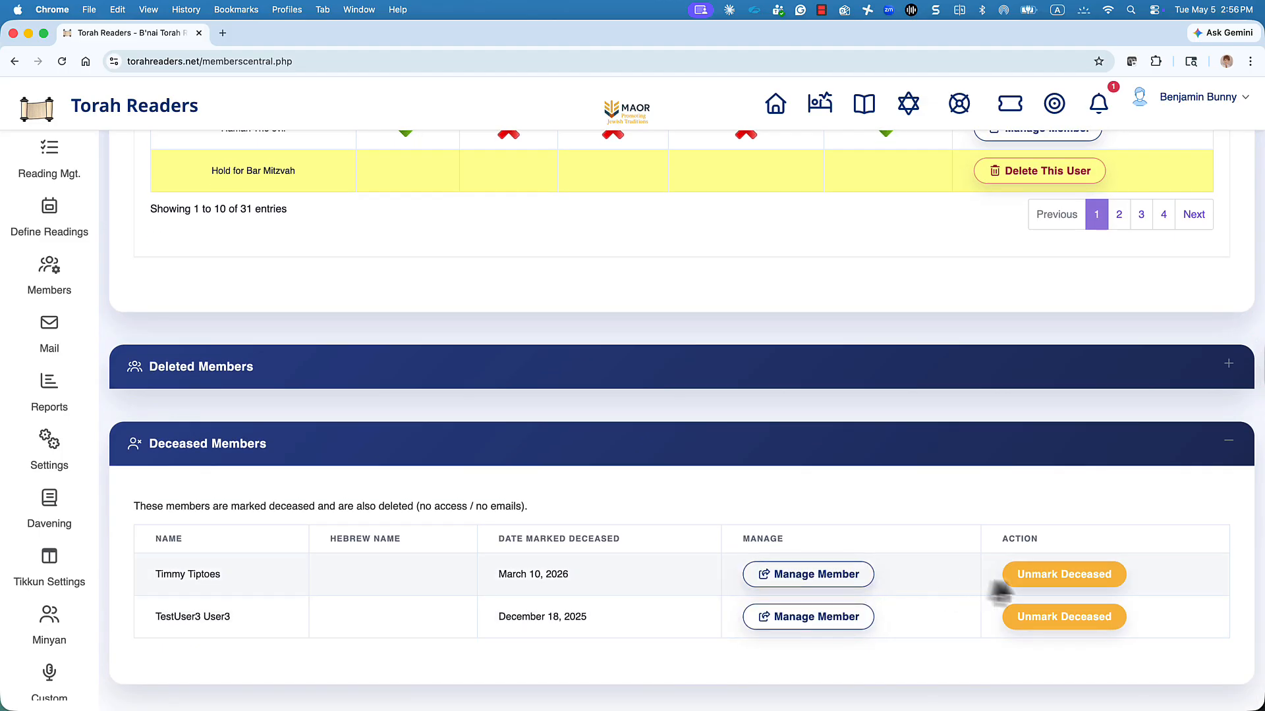
{"action": "left_click", "coordinate": [1044, 580]}
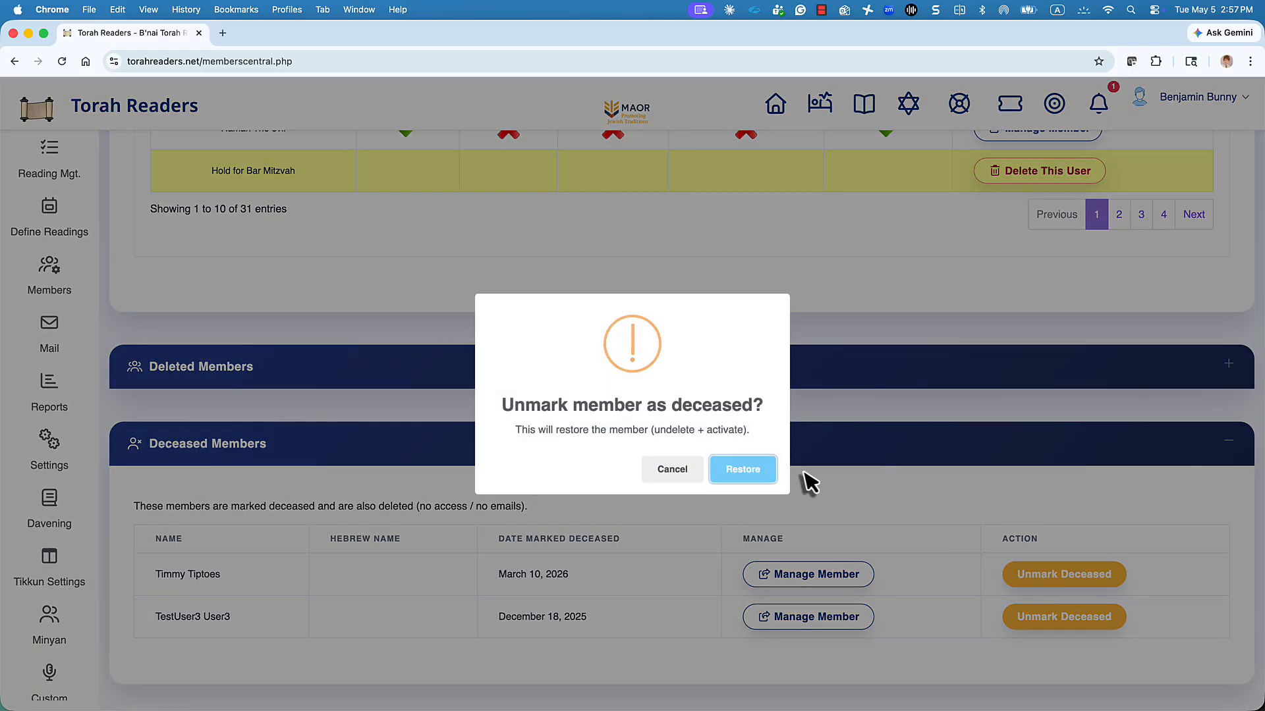
{"action": "left_click", "coordinate": [743, 469]}
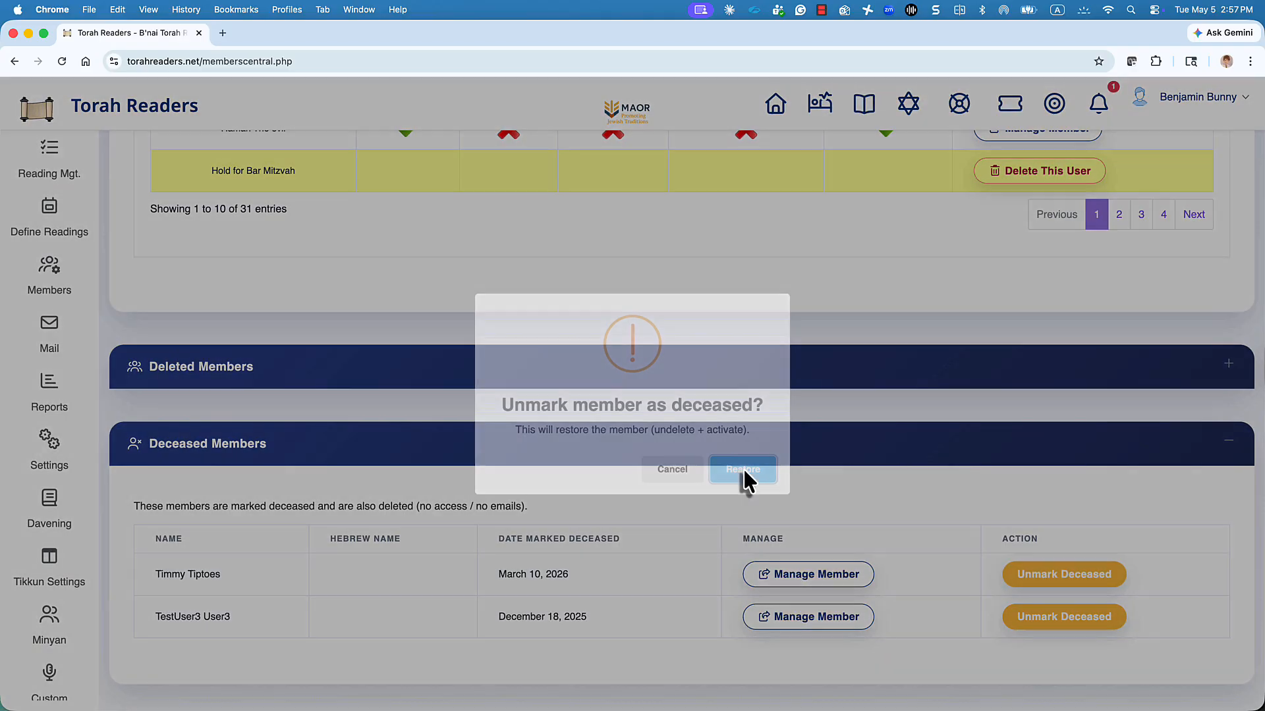
{"action": "left_click", "coordinate": [746, 471]}
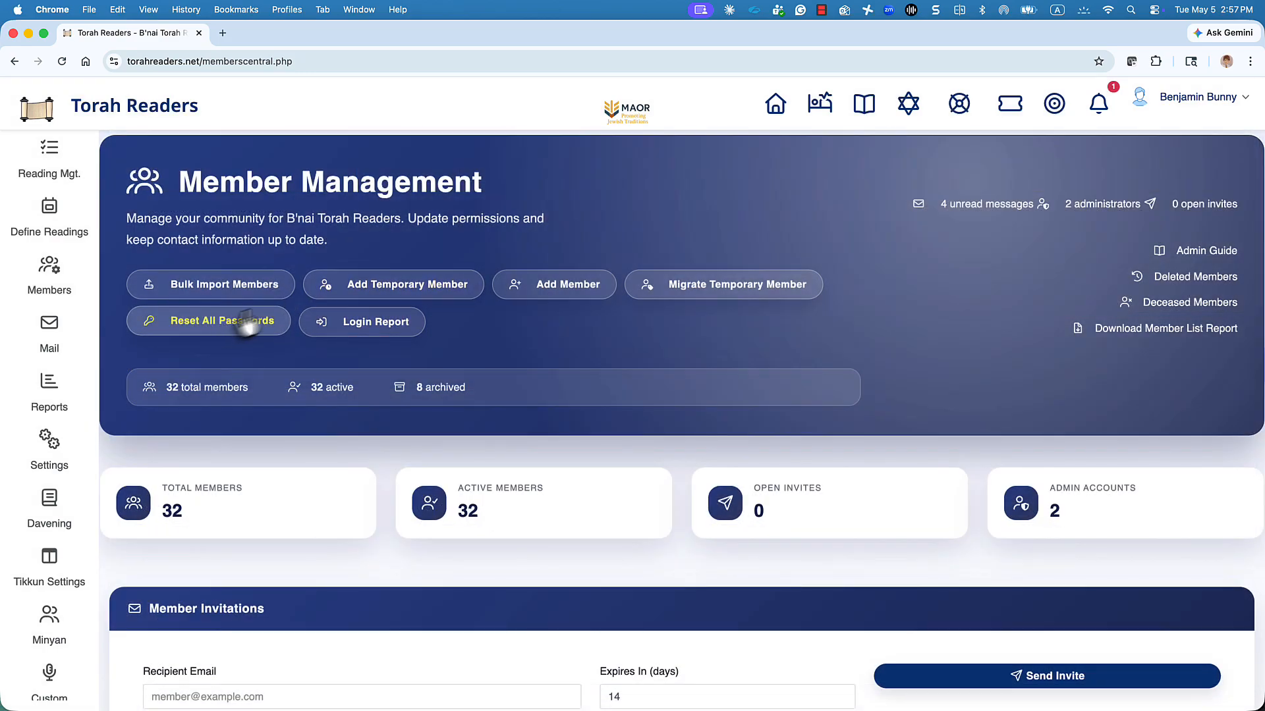
Step: Check the Migrate Temporary Member form with the last listed temporary member selected, and close it without migrating
{"action": "left_click", "coordinate": [664, 293]}
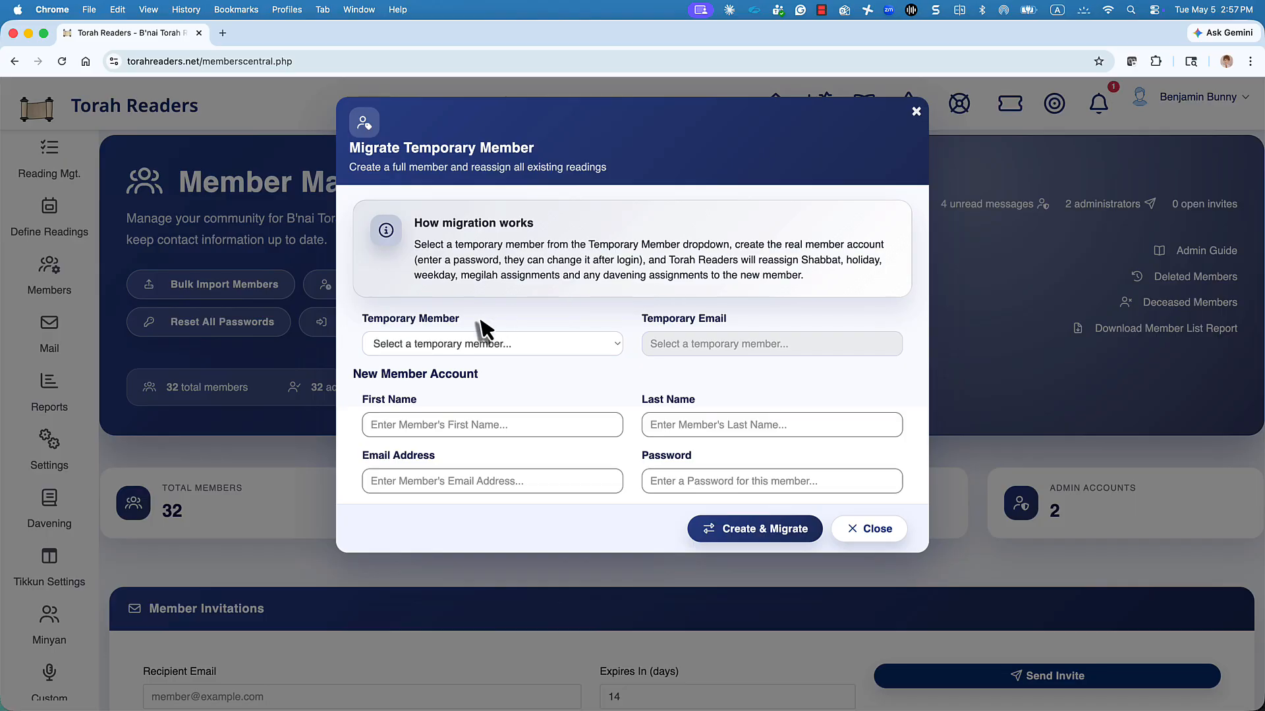
{"action": "left_click", "coordinate": [434, 344]}
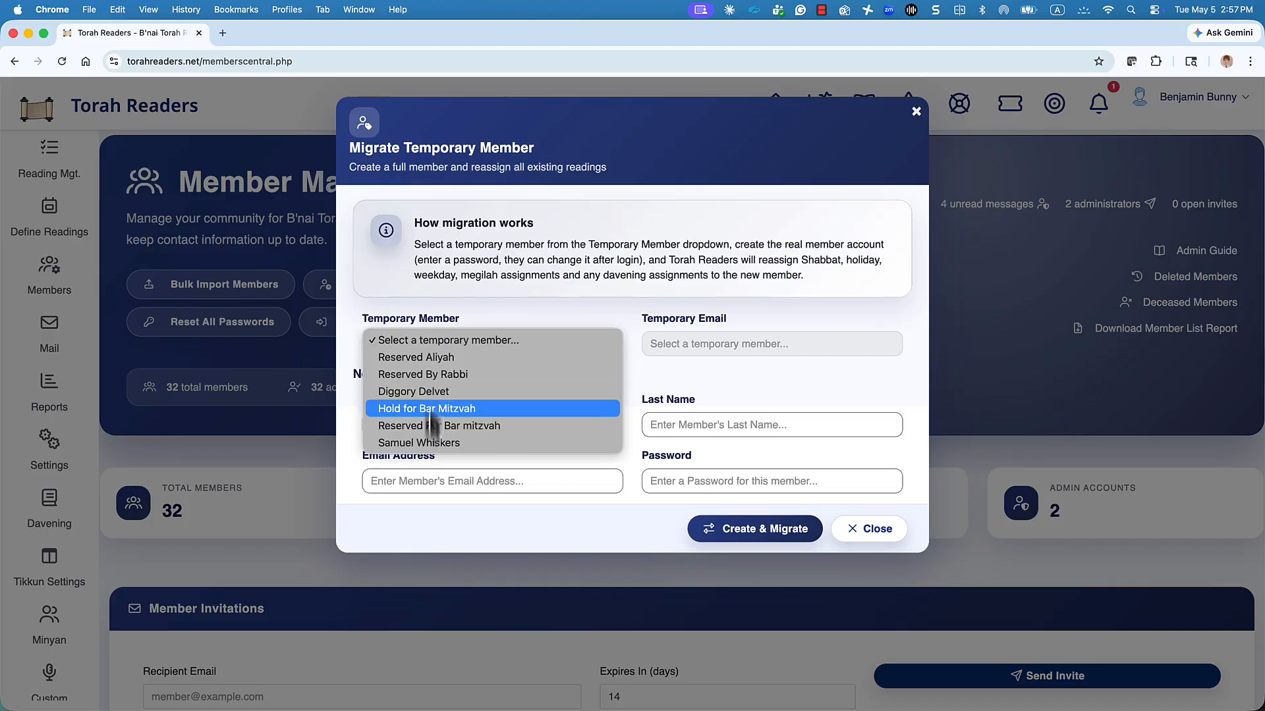
{"action": "left_click", "coordinate": [430, 447]}
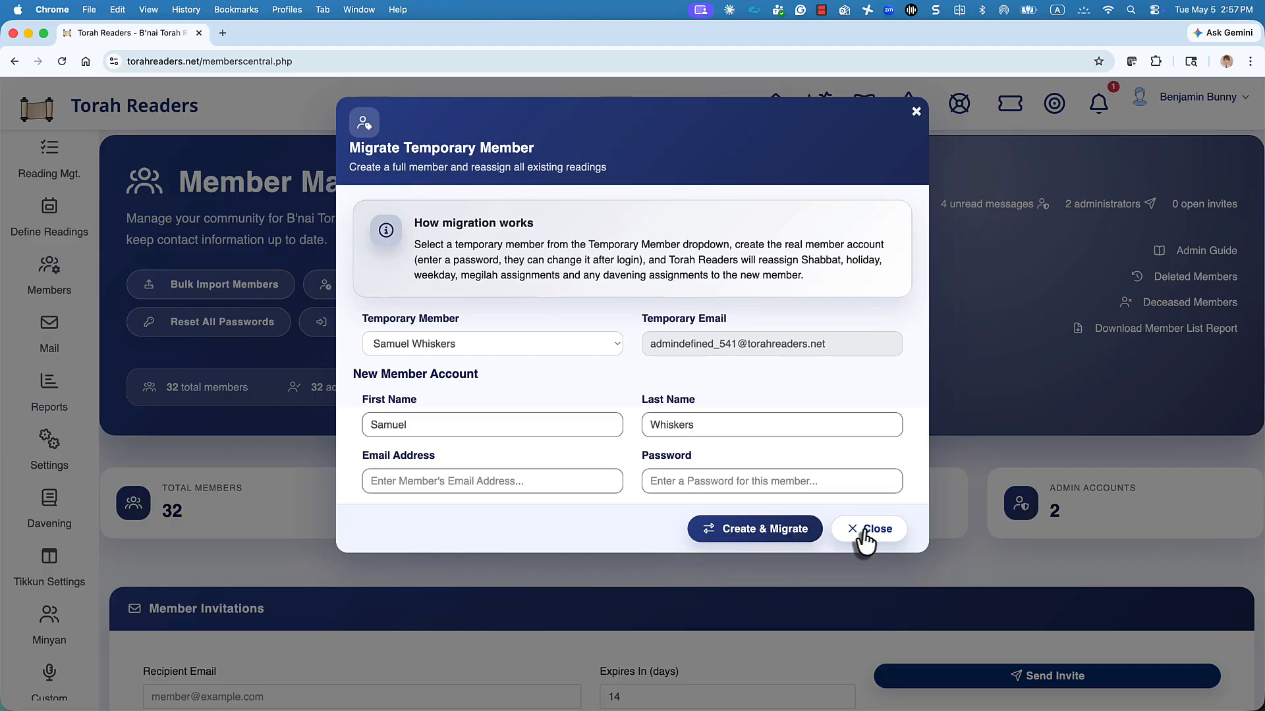
{"action": "left_click", "coordinate": [884, 538]}
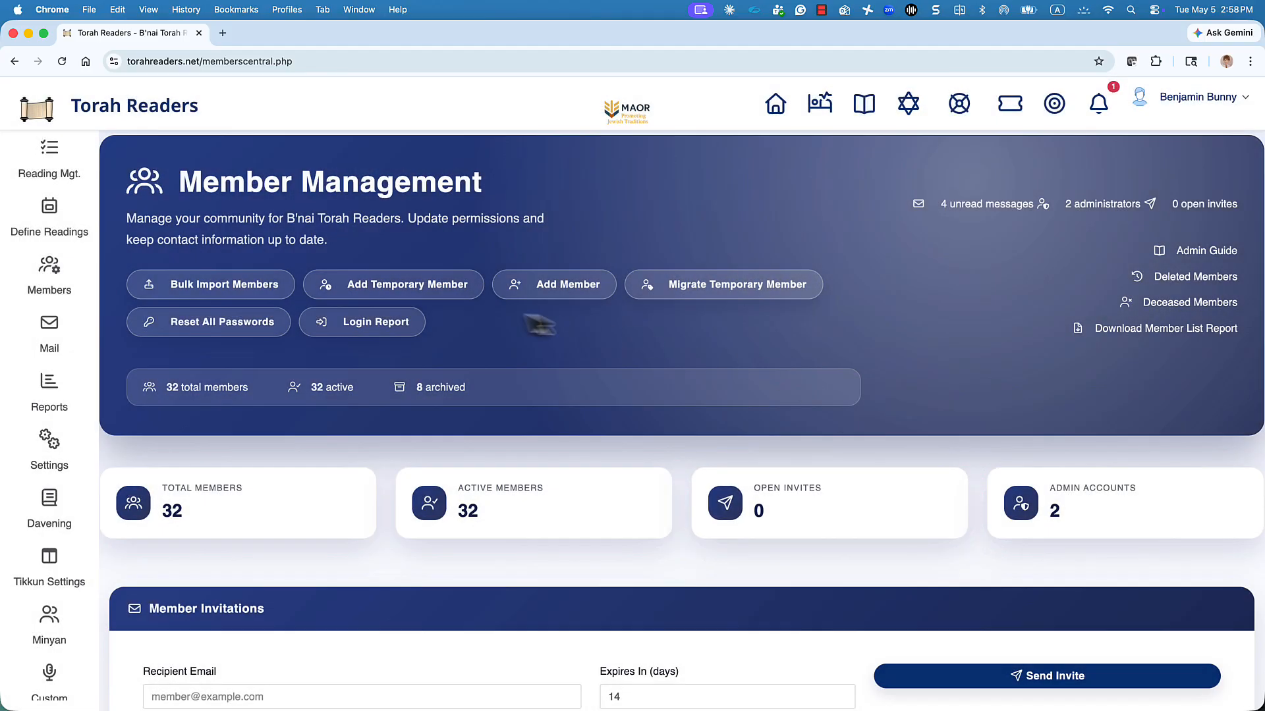
Step: Examine the Login Report for the last day, last week, last month and all time, reviewing the logged-in members
{"action": "left_click", "coordinate": [388, 321]}
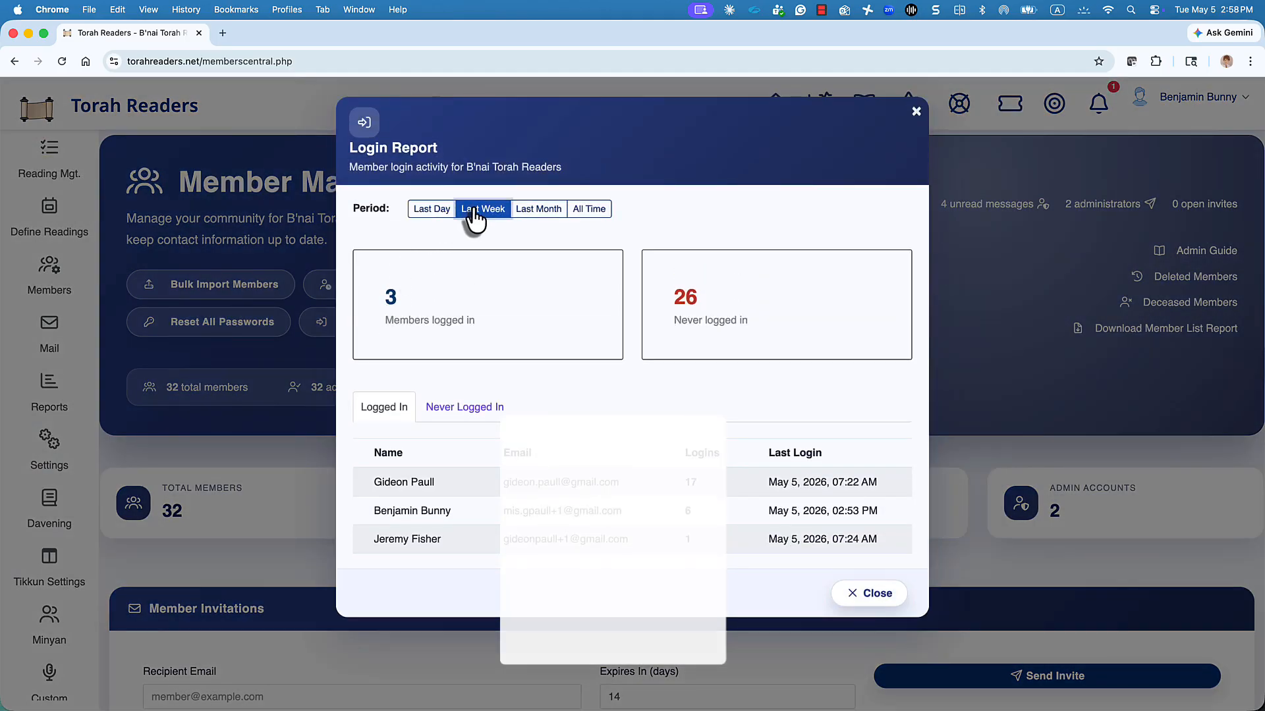
{"action": "left_click", "coordinate": [429, 212]}
{"action": "left_click", "coordinate": [487, 215]}
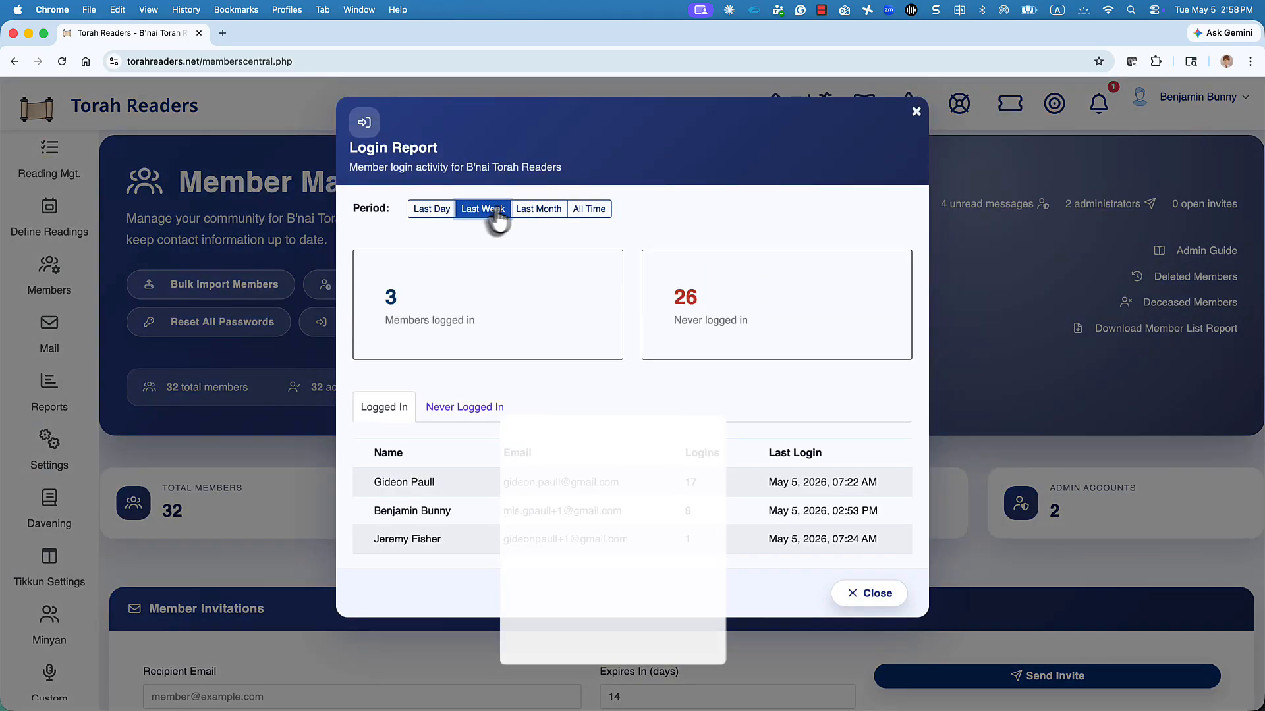
{"action": "left_click", "coordinate": [537, 211]}
{"action": "left_click", "coordinate": [575, 211]}
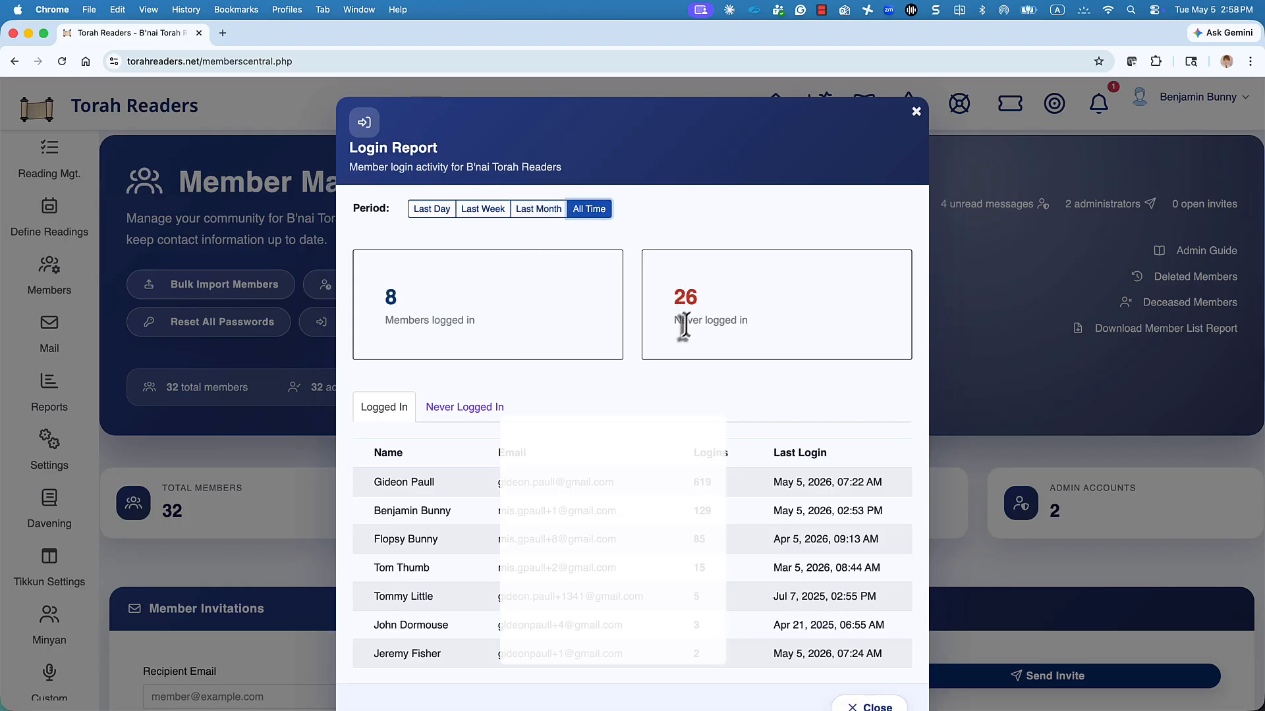
{"action": "scroll", "coordinate": [697, 488], "scroll_direction": "down", "scroll_amount": 3}
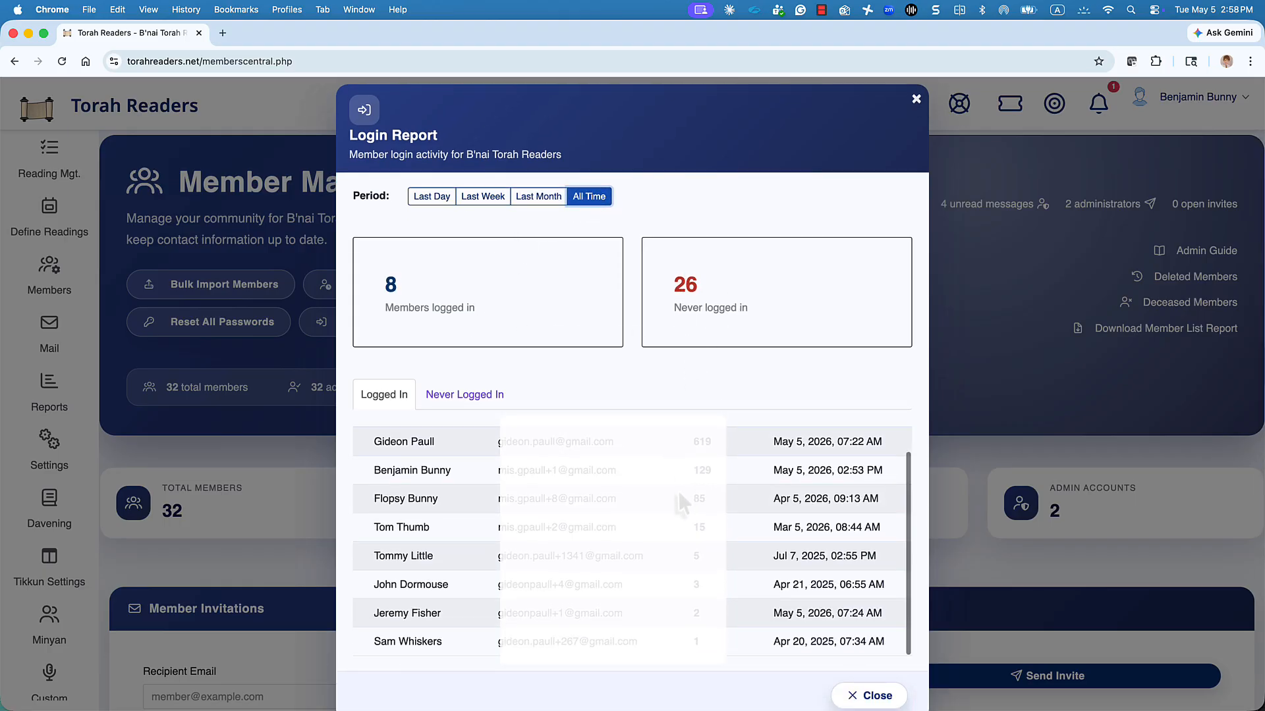
{"action": "scroll", "coordinate": [728, 635], "scroll_direction": "down", "scroll_amount": 1}
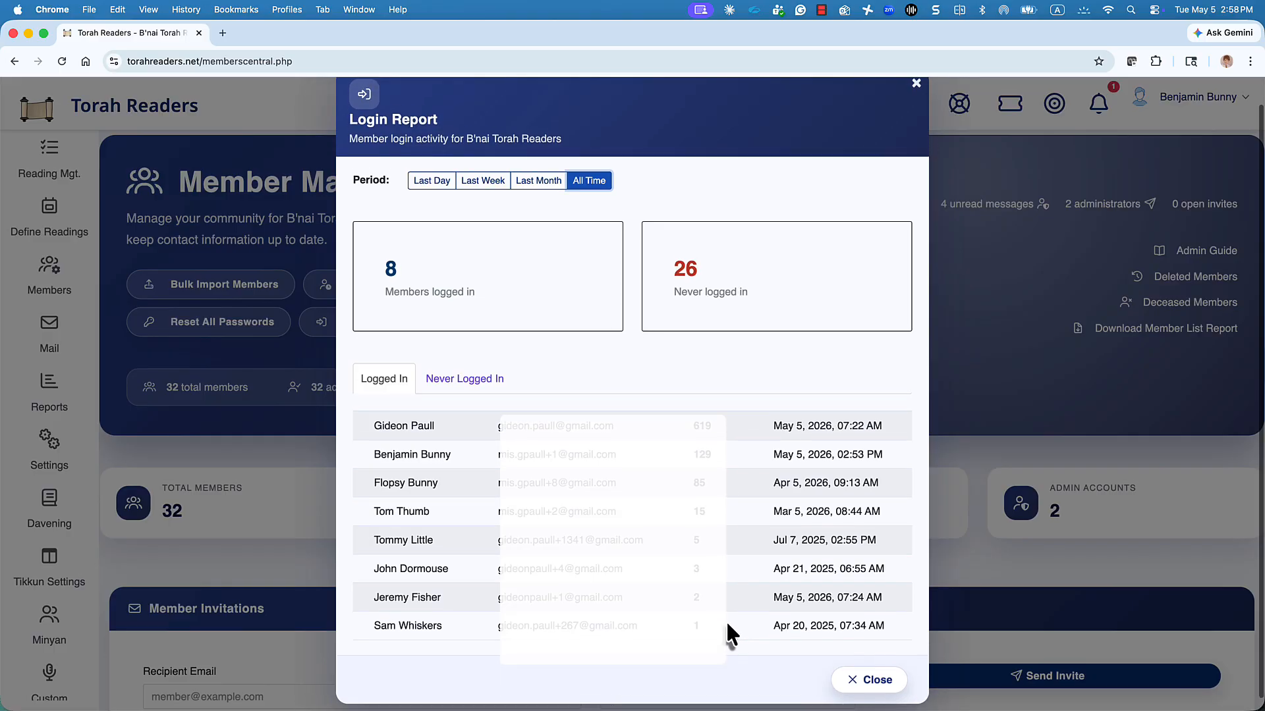
Step: Review the members who have never logged in and close the Login Report
{"action": "left_click", "coordinate": [486, 388]}
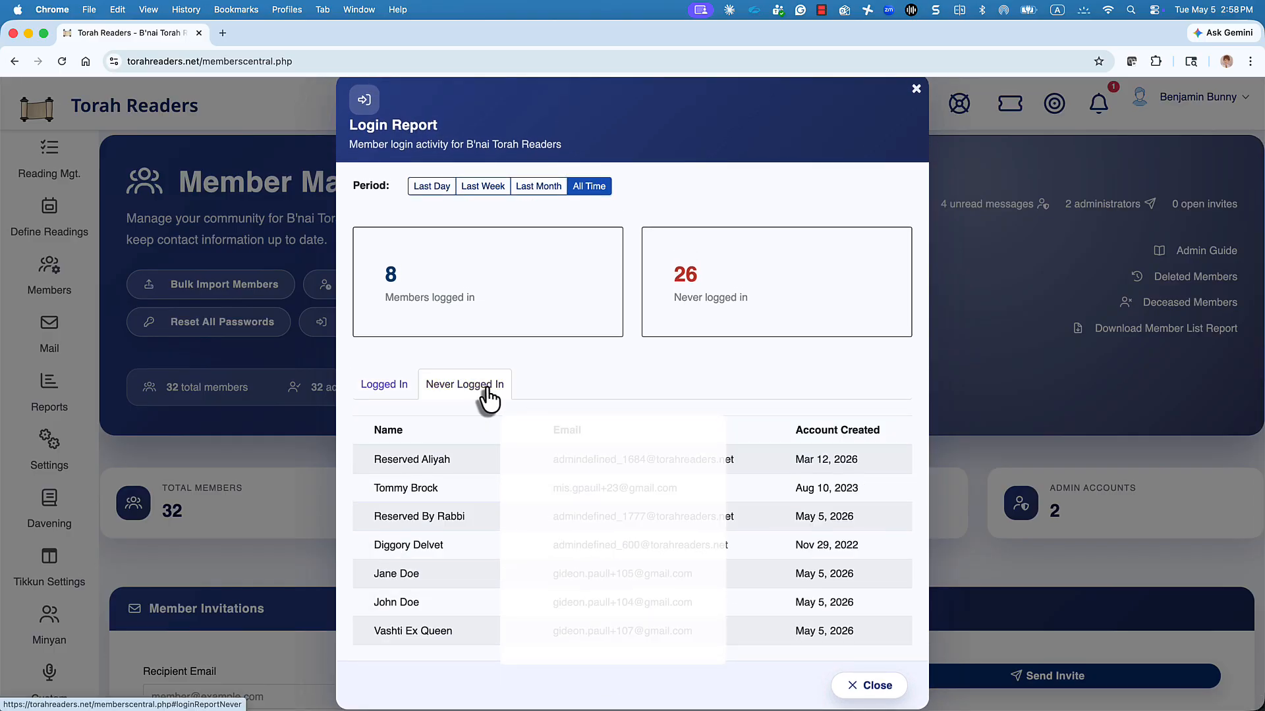
{"action": "scroll", "coordinate": [425, 482], "scroll_direction": "down", "scroll_amount": 1}
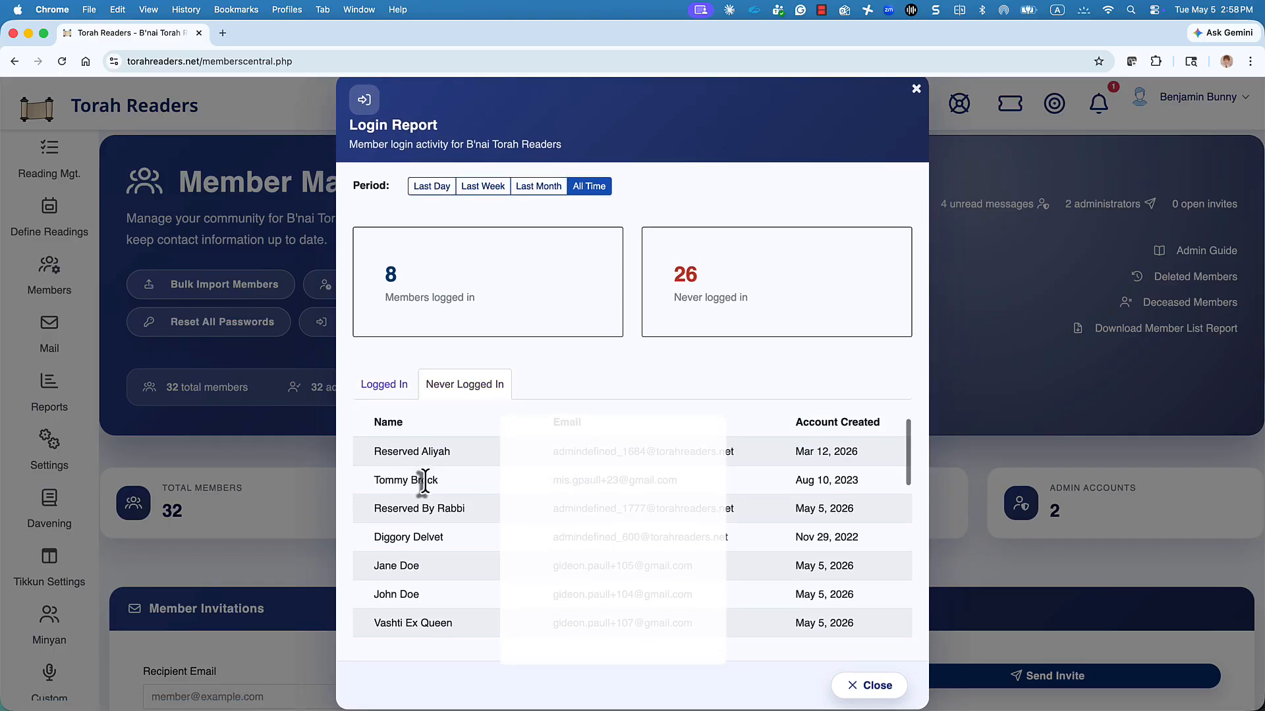
{"action": "scroll", "coordinate": [424, 481], "scroll_direction": "down", "scroll_amount": 5}
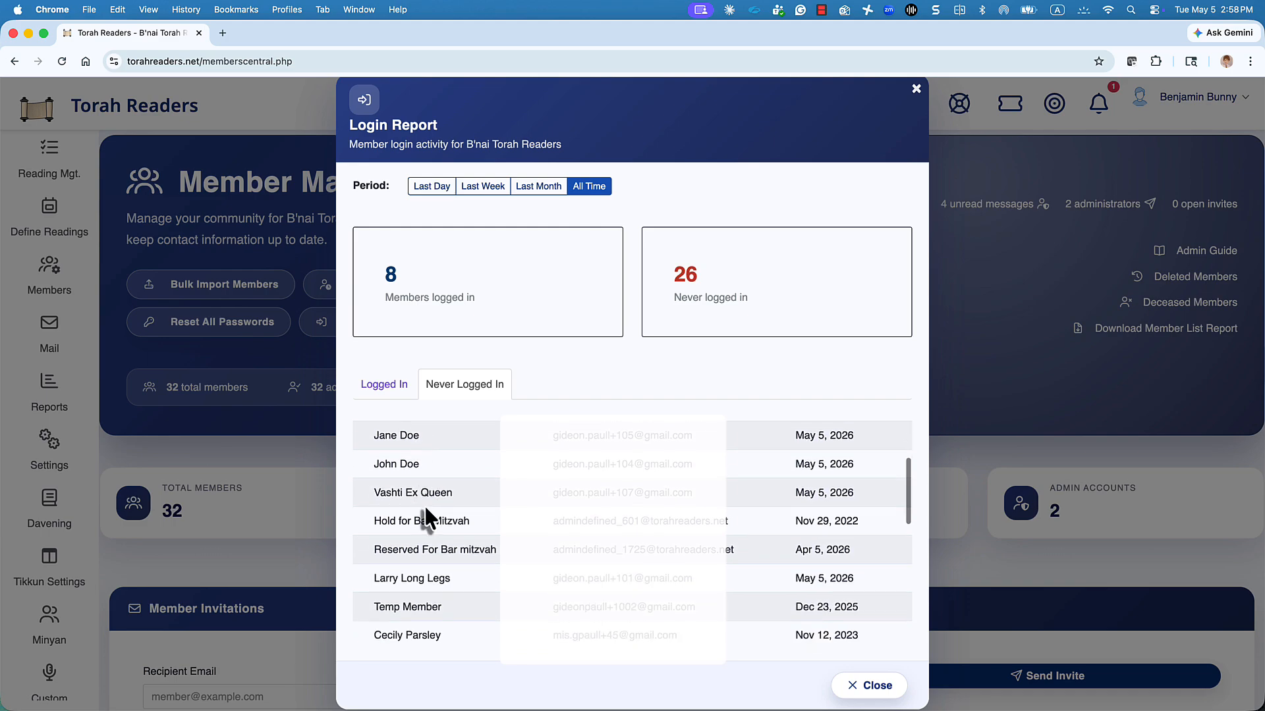
{"action": "scroll", "coordinate": [461, 526], "scroll_direction": "down", "scroll_amount": 5}
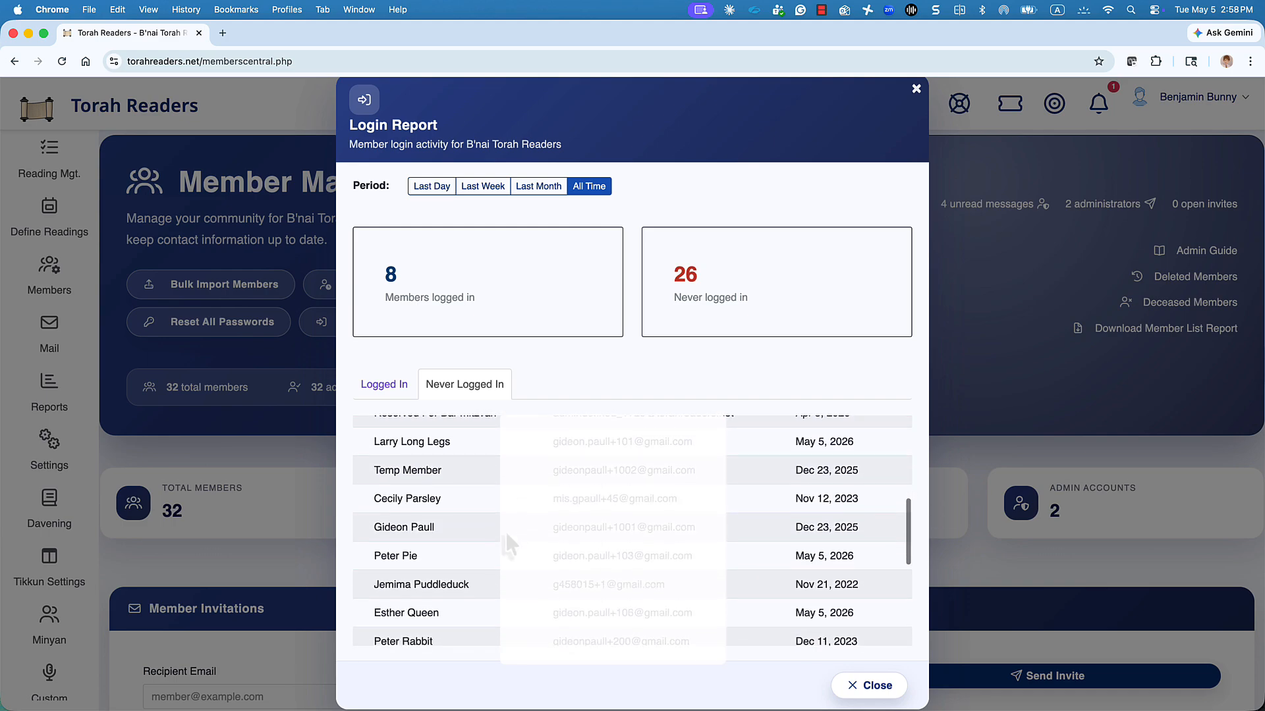
{"action": "scroll", "coordinate": [504, 531], "scroll_direction": "up", "scroll_amount": 6}
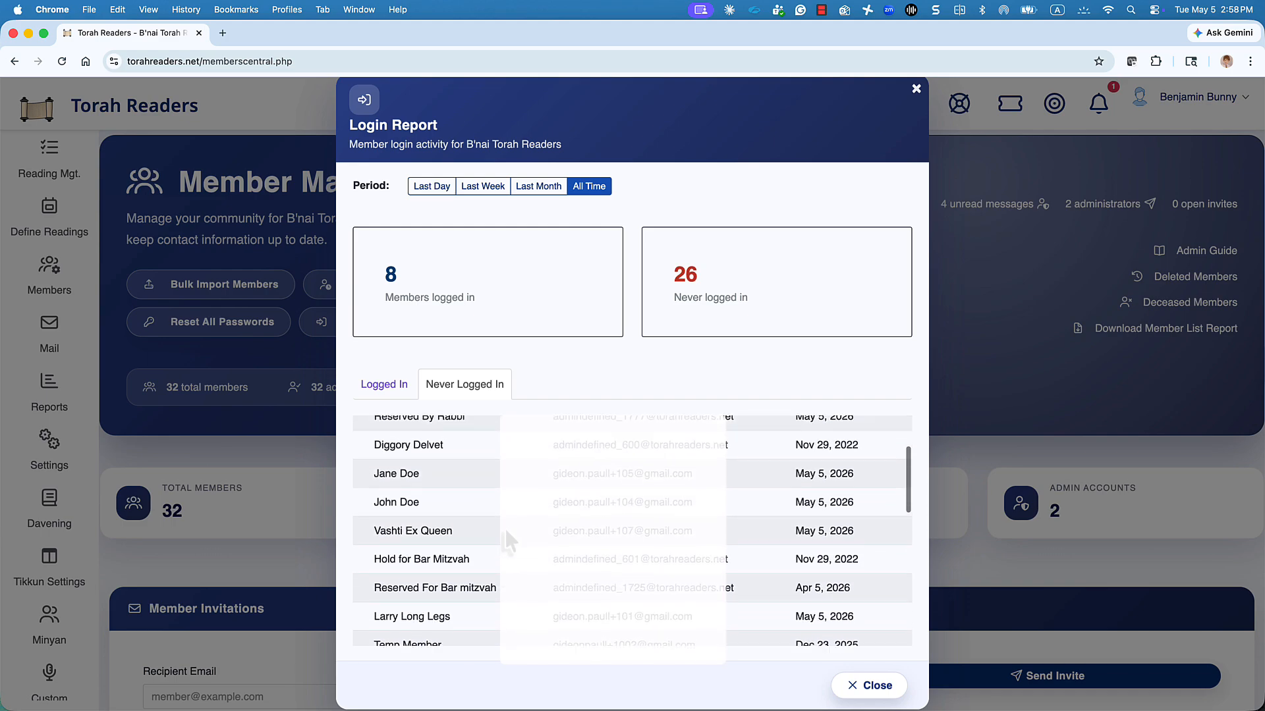
{"action": "scroll", "coordinate": [505, 527], "scroll_direction": "up", "scroll_amount": 4}
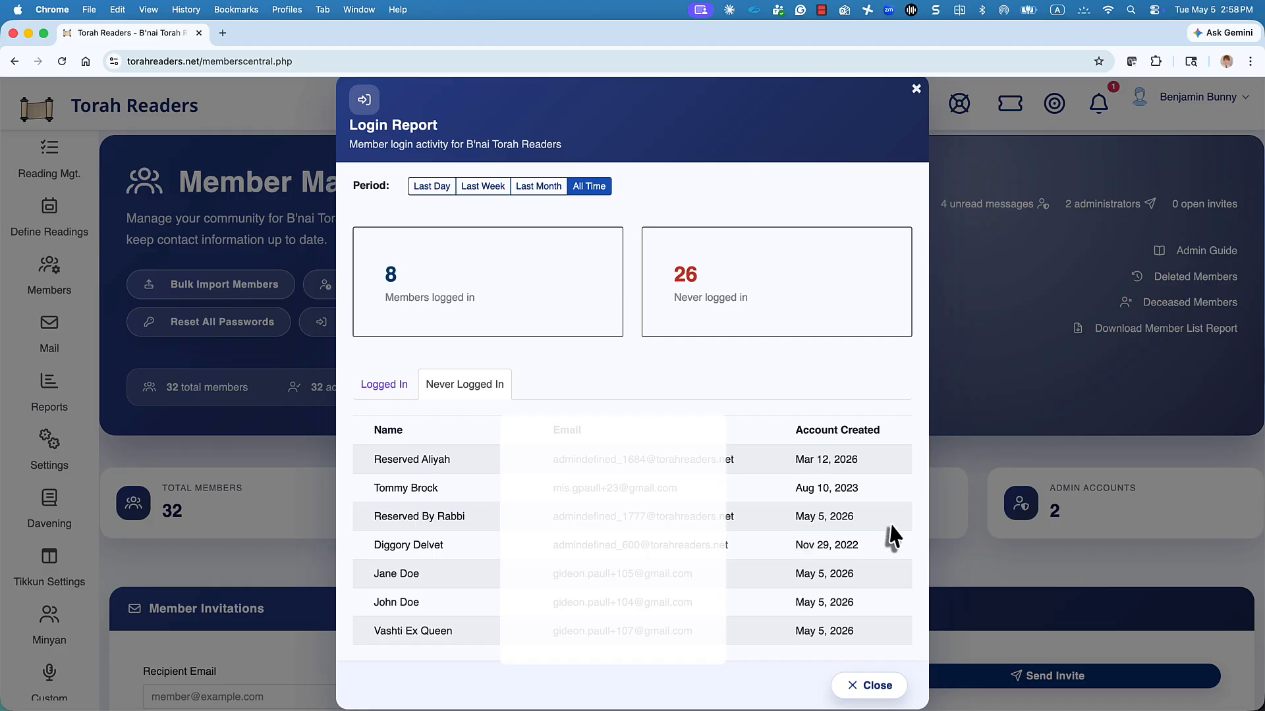
{"action": "left_click", "coordinate": [873, 688]}
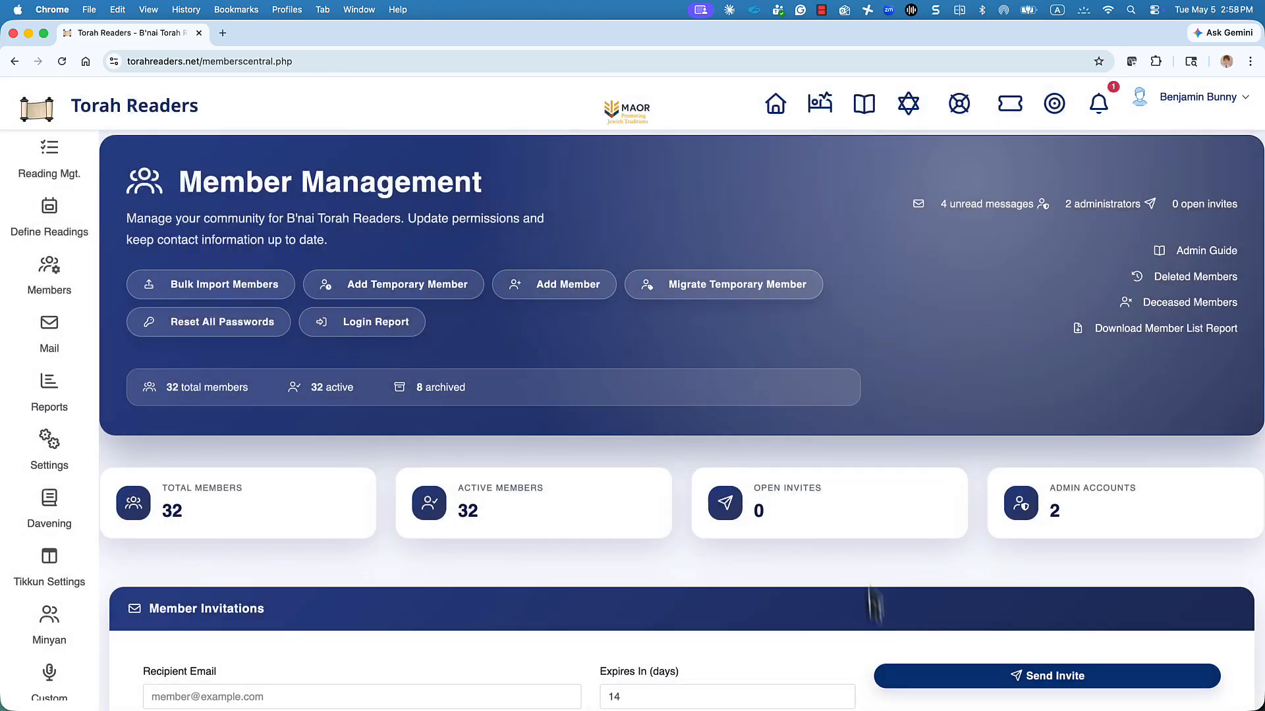
Step: Check the confirmation prompt for resetting all member passwords and cancel the reset
{"action": "left_click", "coordinate": [260, 343]}
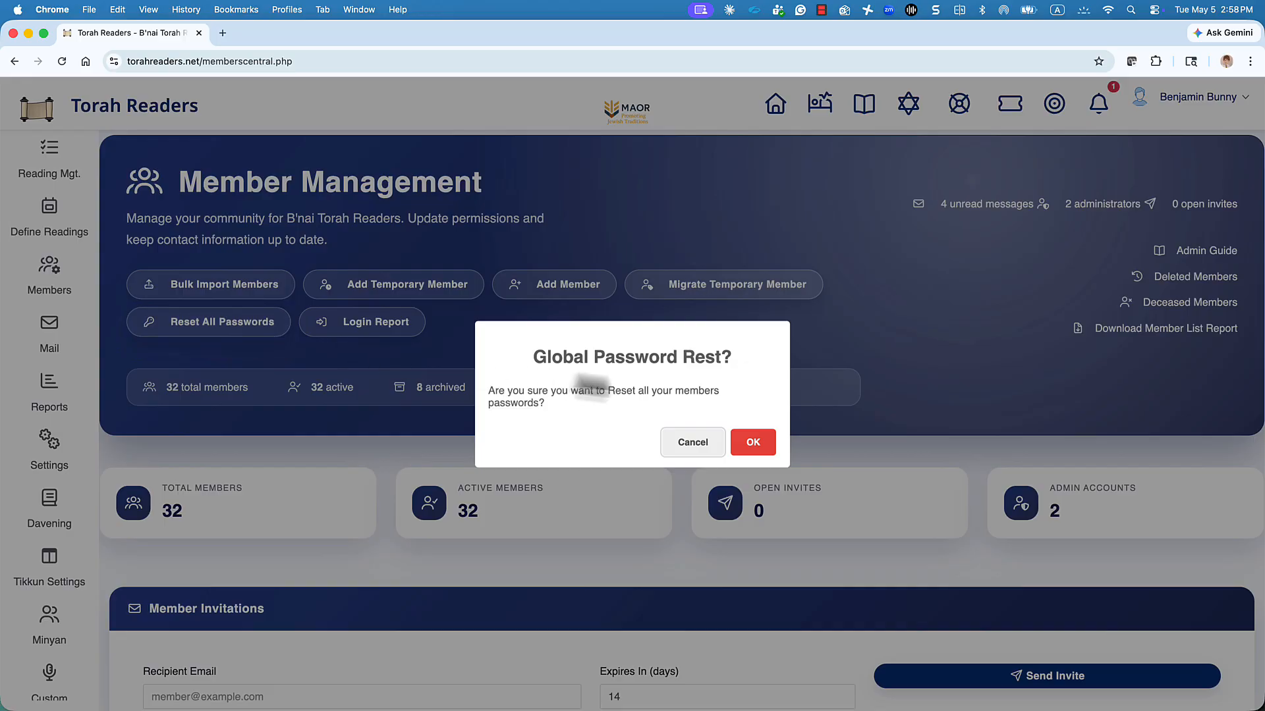
{"action": "left_click", "coordinate": [695, 442]}
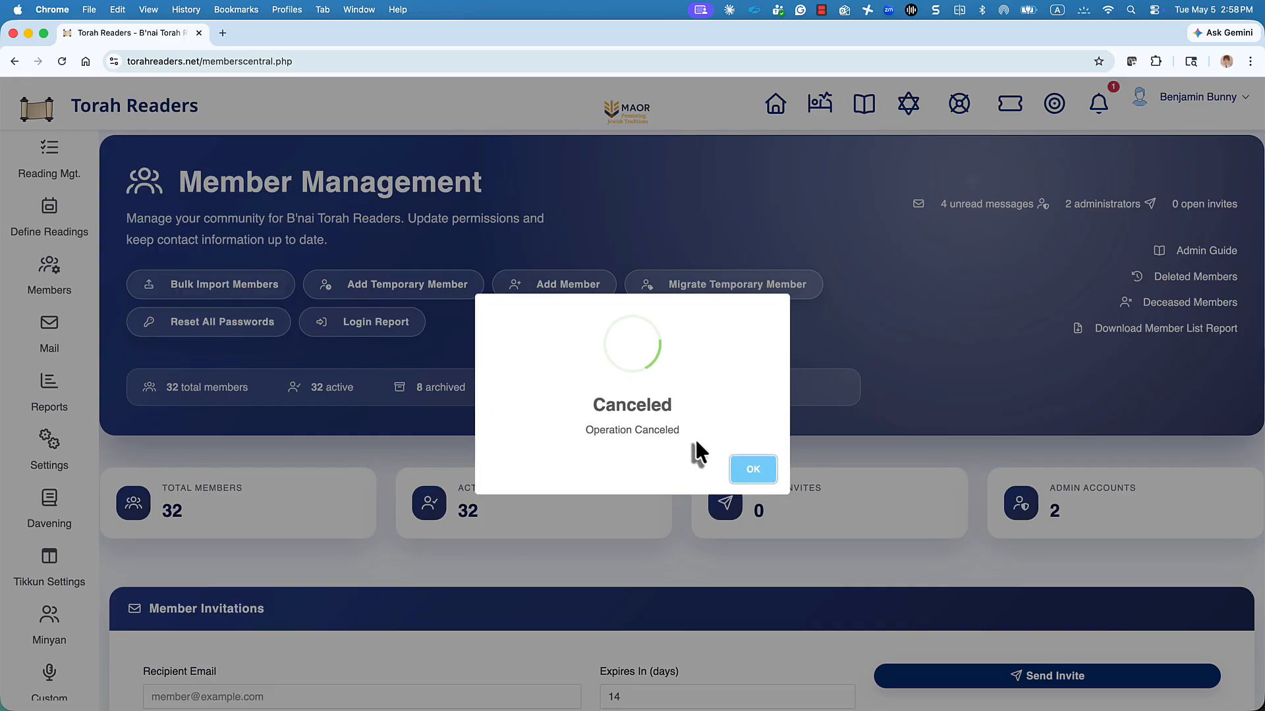
{"action": "left_click", "coordinate": [753, 469]}
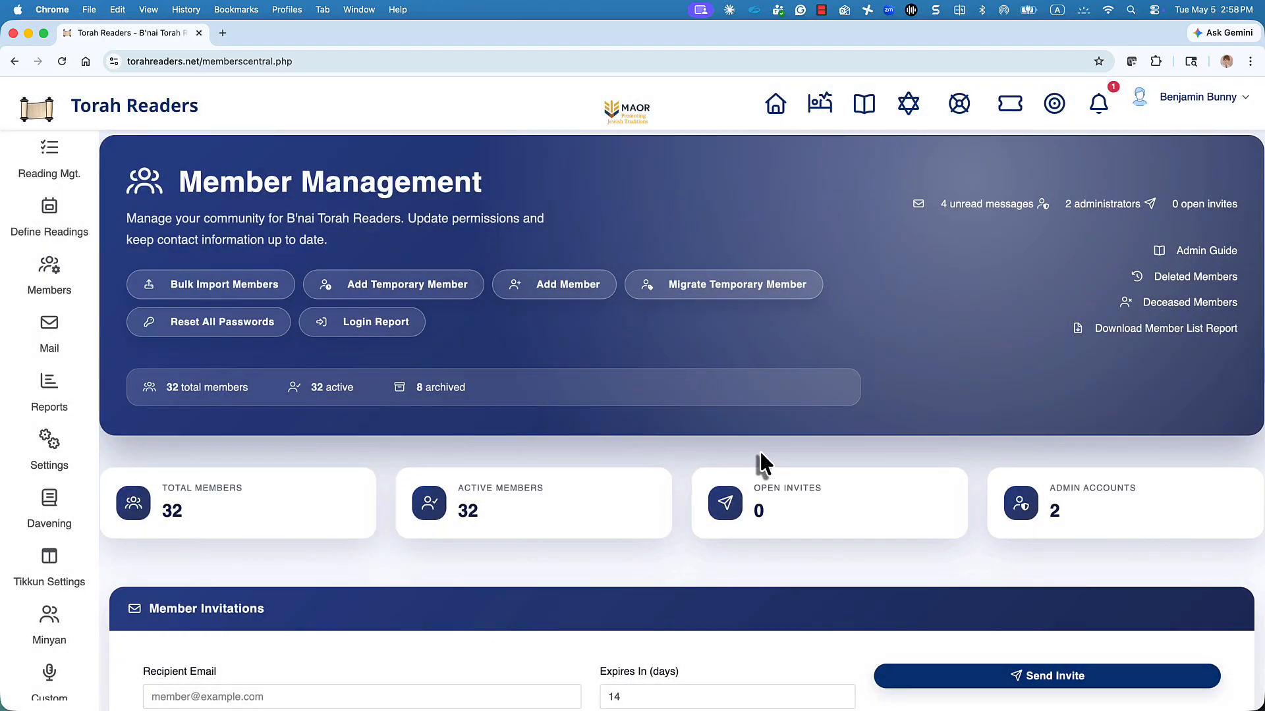
{"action": "scroll", "coordinate": [757, 457], "scroll_direction": "down", "scroll_amount": 1}
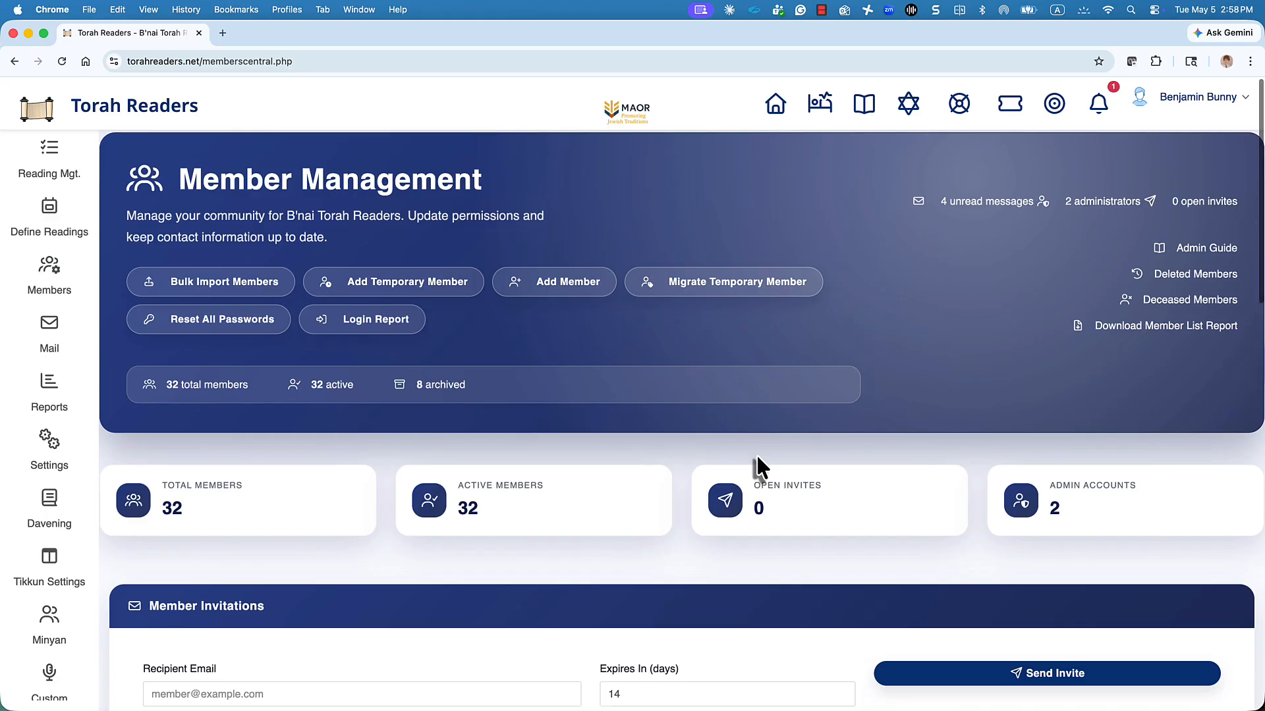